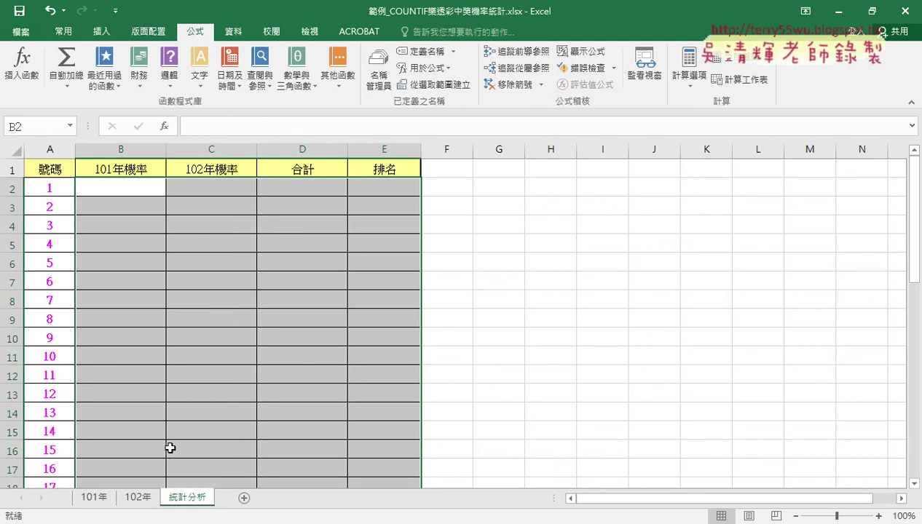
Step: On the 101年 sheet, select the drawn numbers D2:J100 to reveal the range name 開獎101
click(126, 198)
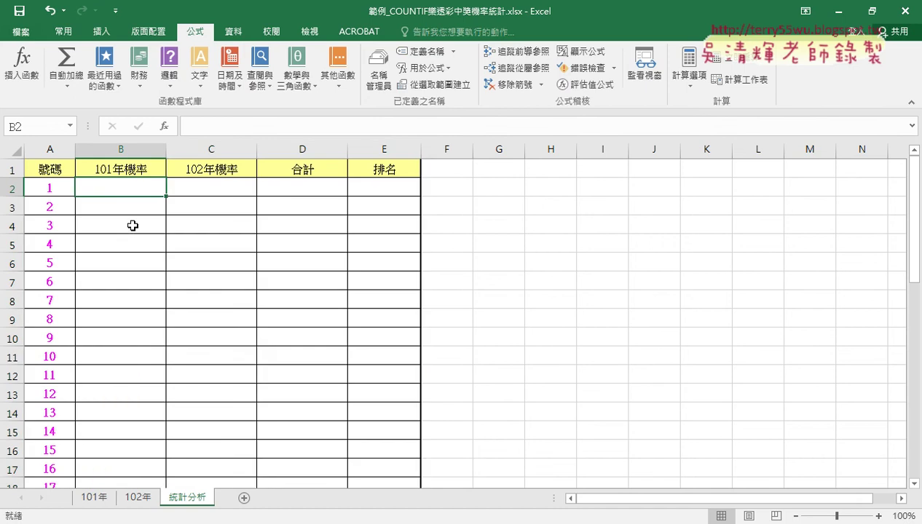
click(95, 497)
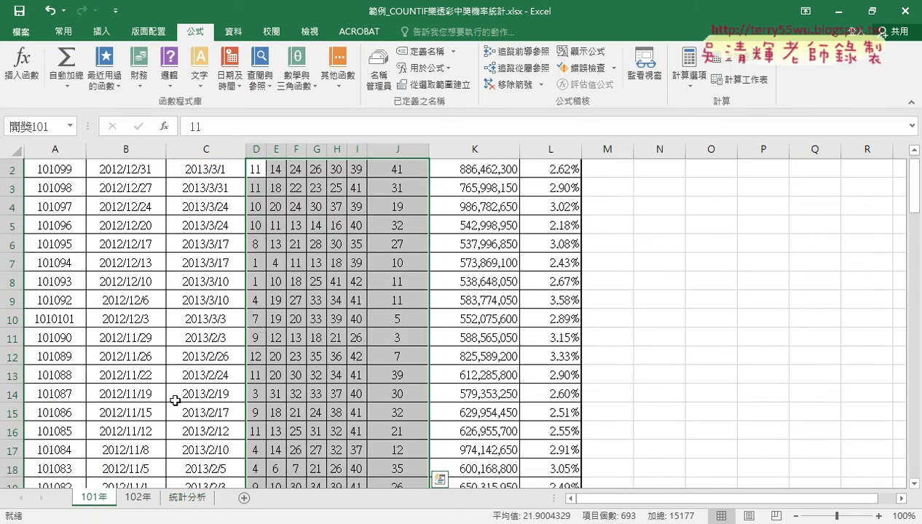
scroll(171, 398, up, 1)
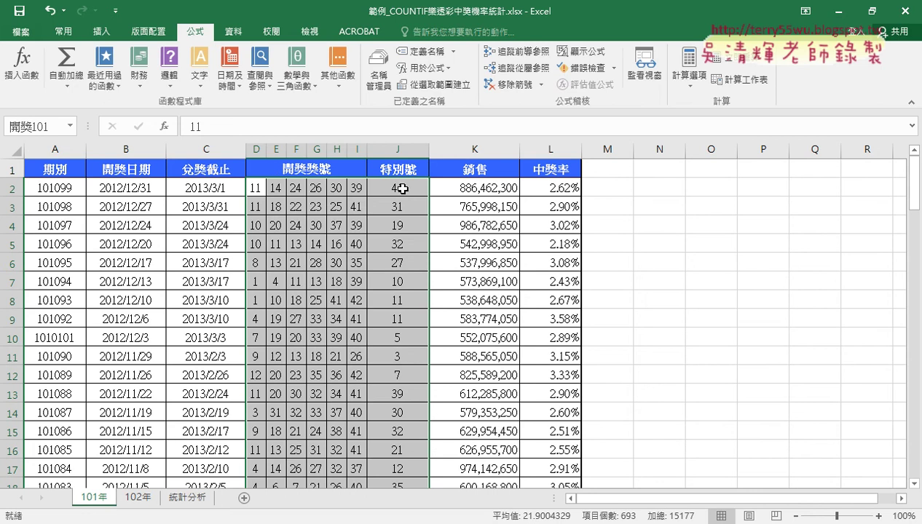
click(280, 190)
click(260, 188)
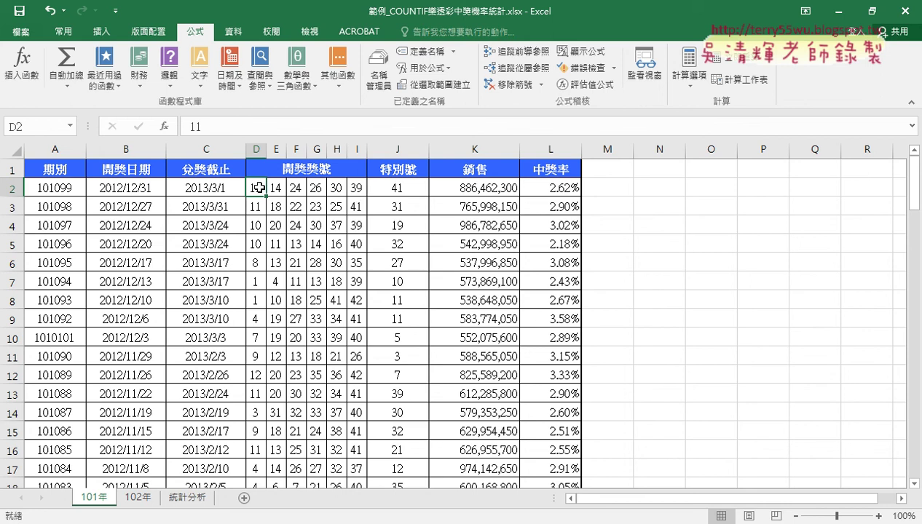
drag(260, 188, 396, 188)
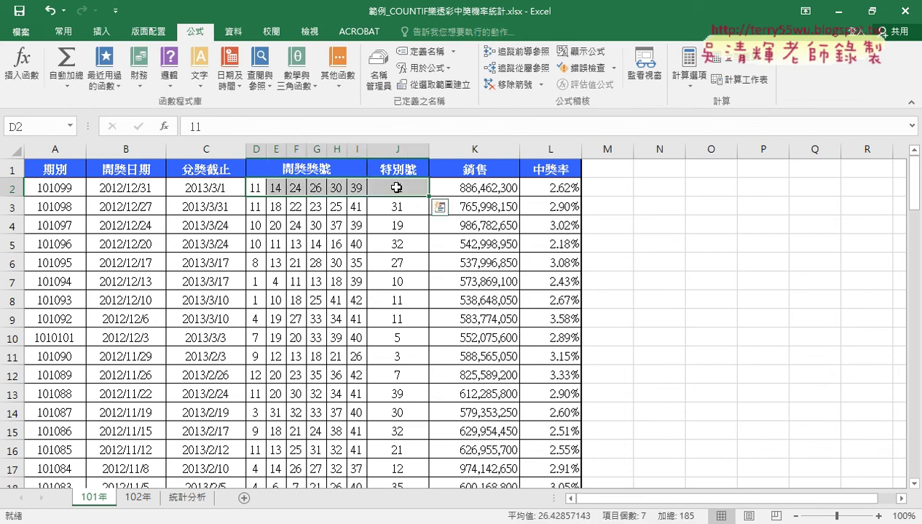
key(ctrl+shift+Down)
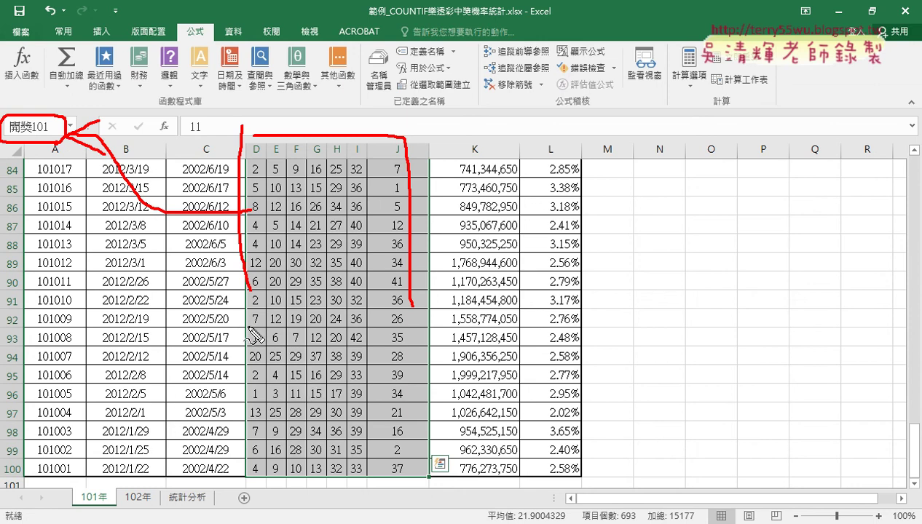
Step: Select D2:J105 on the 102年 sheet to confirm the name 開獎102, then go back to 統計分析
click(143, 503)
scroll(249, 366, up, 1)
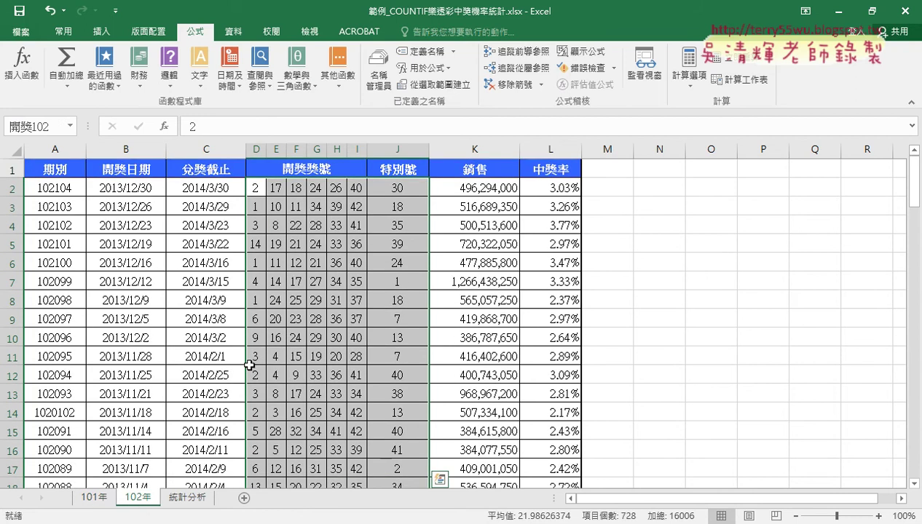
drag(255, 188, 396, 186)
key(ctrl+shift+Down)
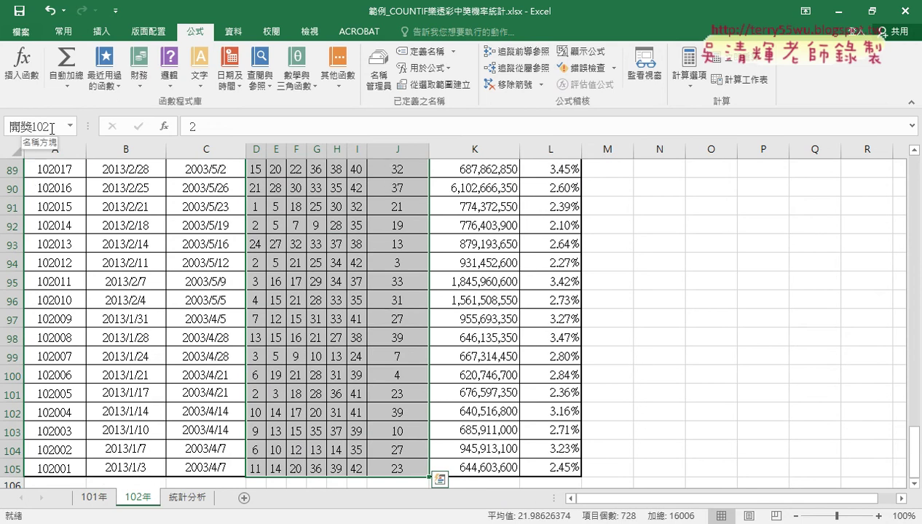
key(Return)
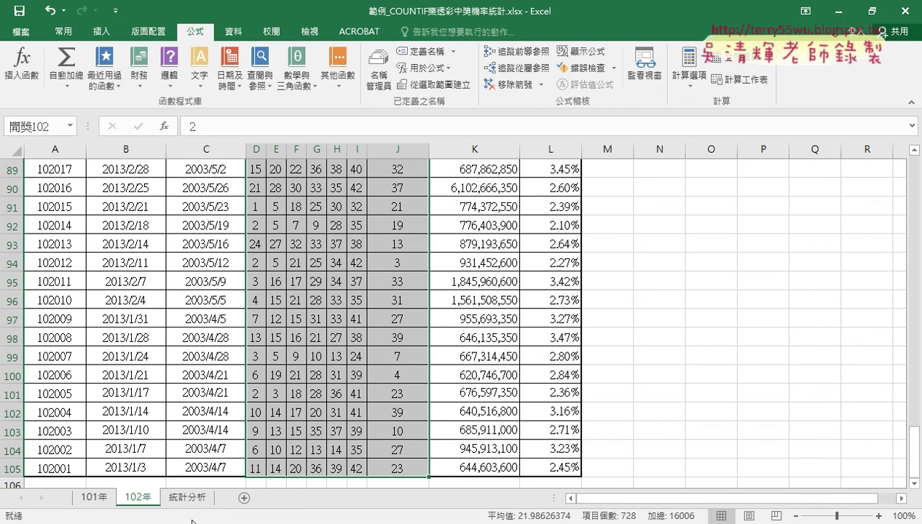
click(192, 499)
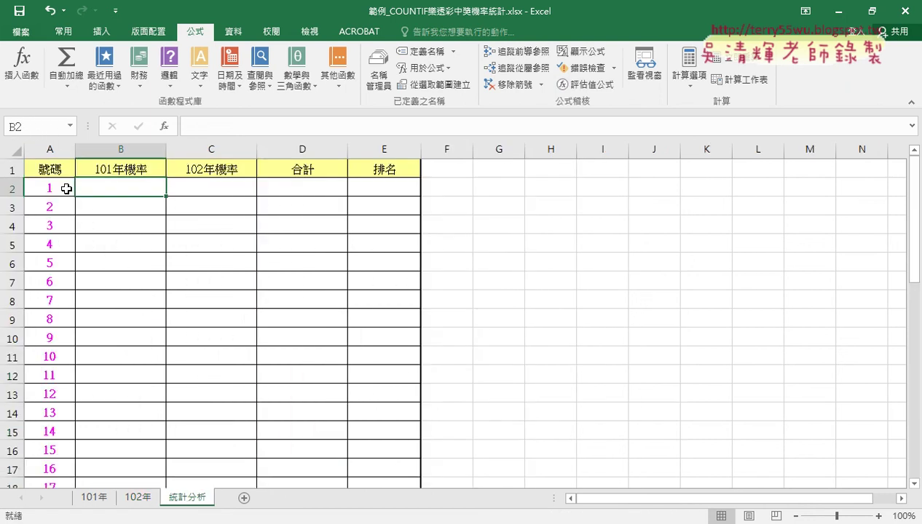
Step: Select A1:E43 and create names from the top-row headers, such as 號碼, 101年機率 and 排名
click(55, 169)
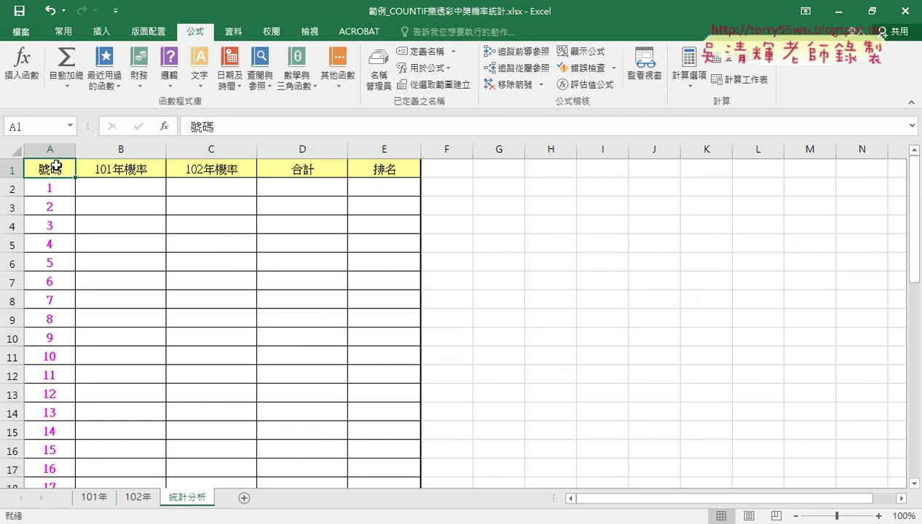
key(ctrl+shift+Right)
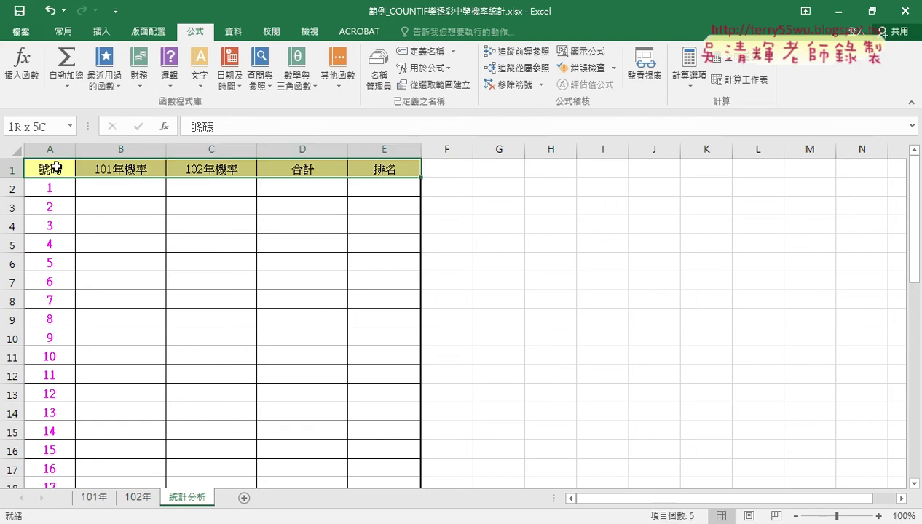
key(ctrl+shift+Down)
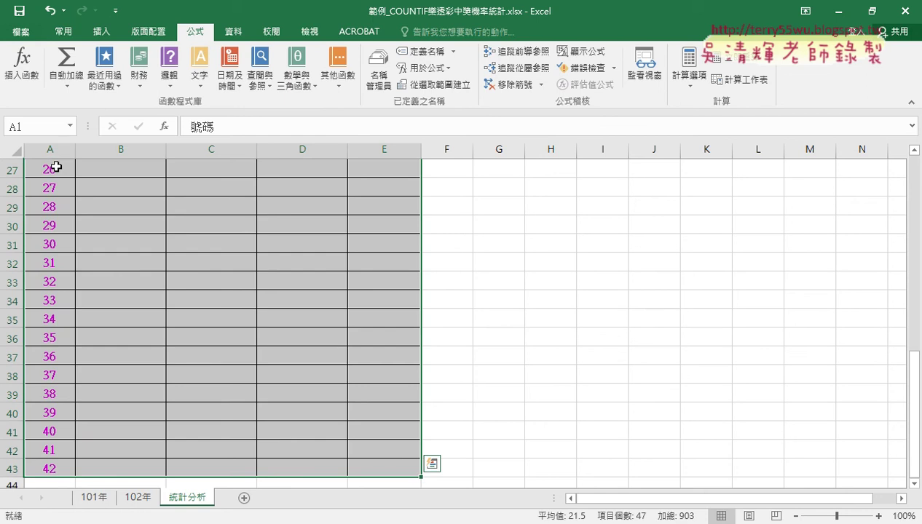
click(445, 86)
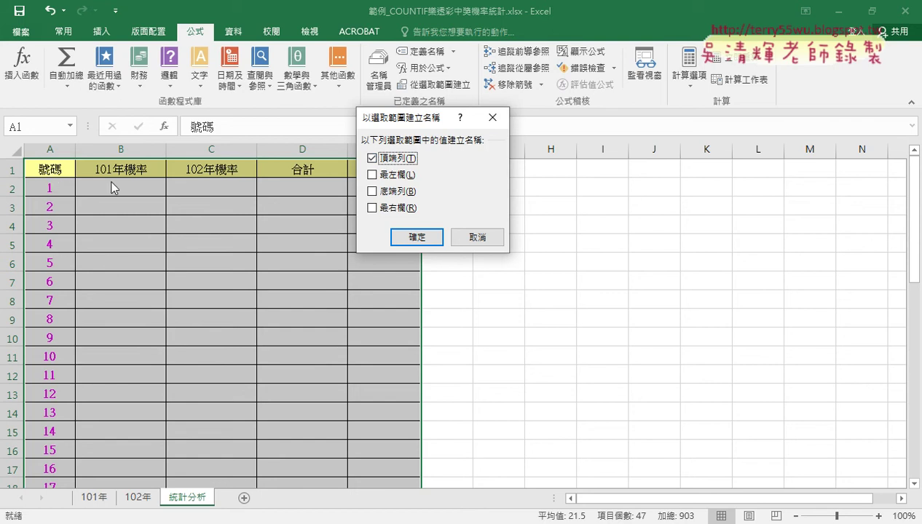
drag(405, 126, 506, 129)
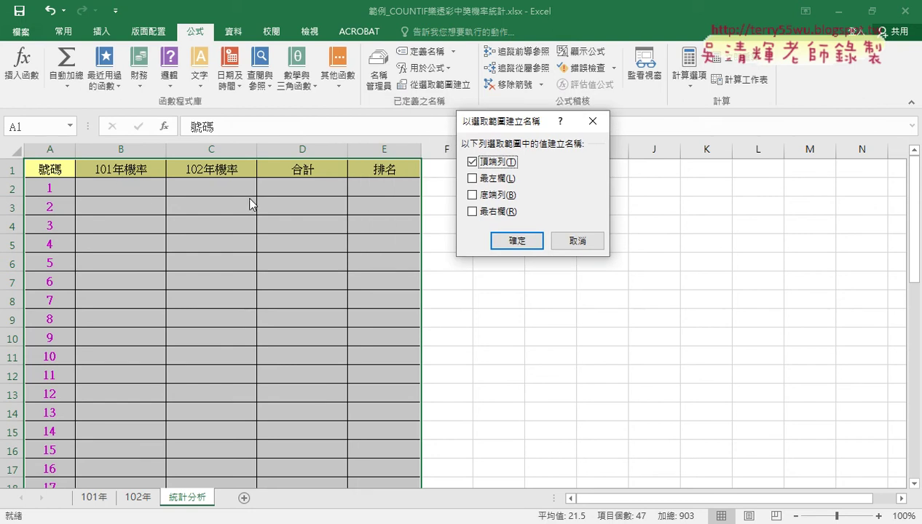
click(521, 246)
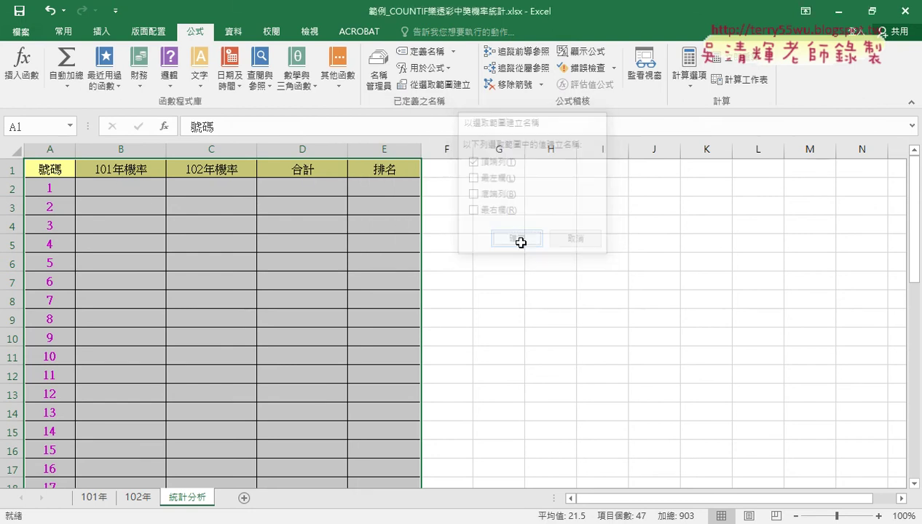
click(378, 82)
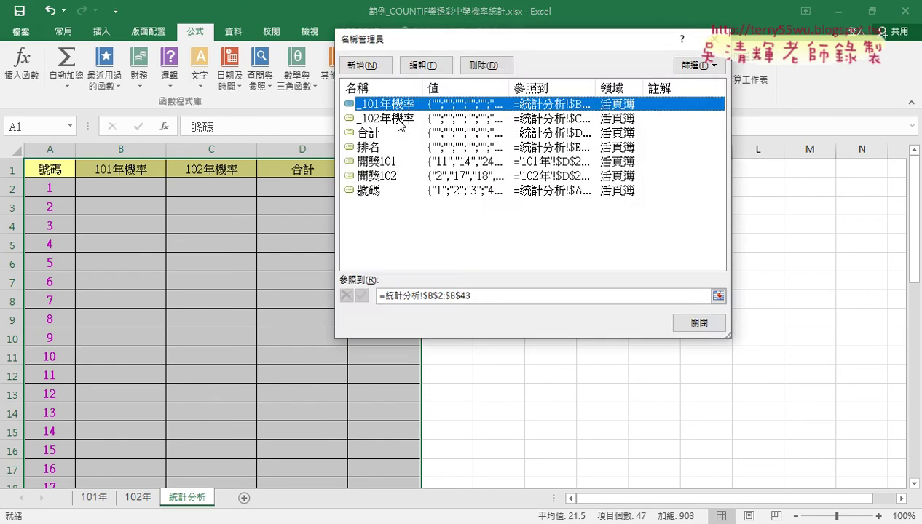
click(375, 191)
click(499, 298)
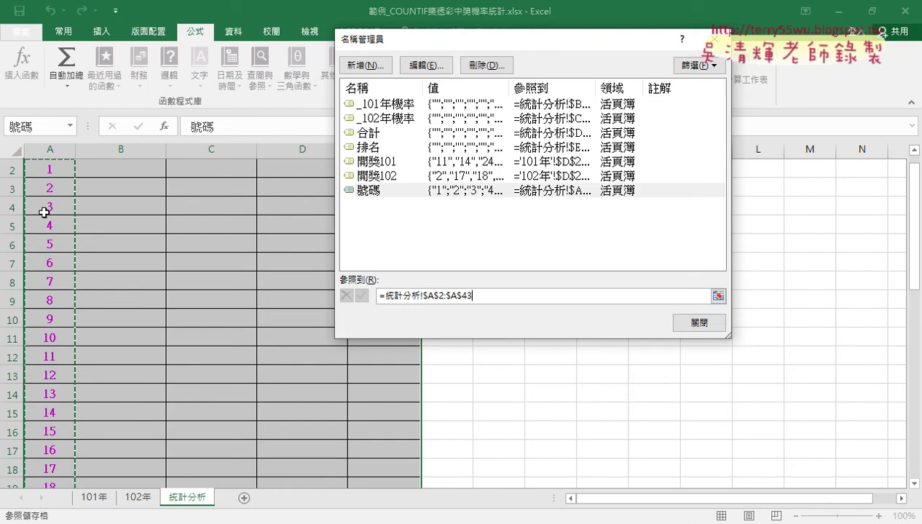
scroll(108, 217, up, 1)
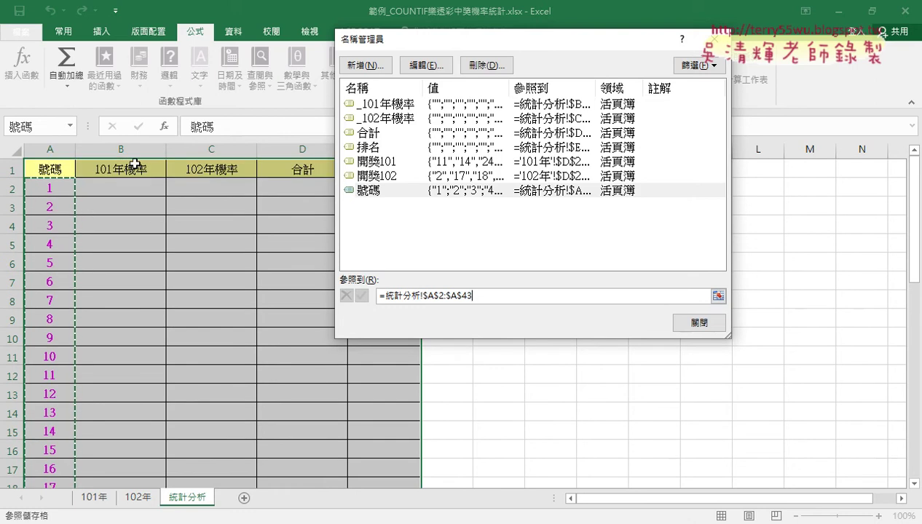
click(407, 105)
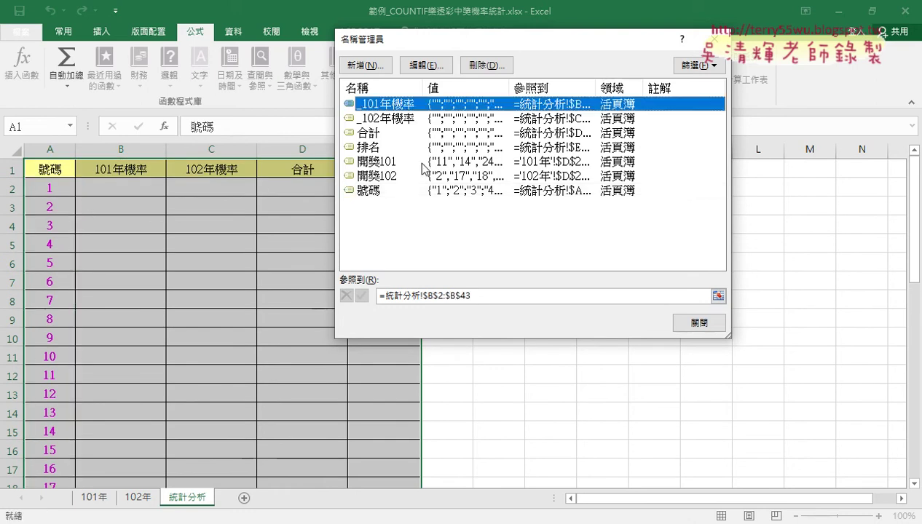
click(481, 296)
click(398, 118)
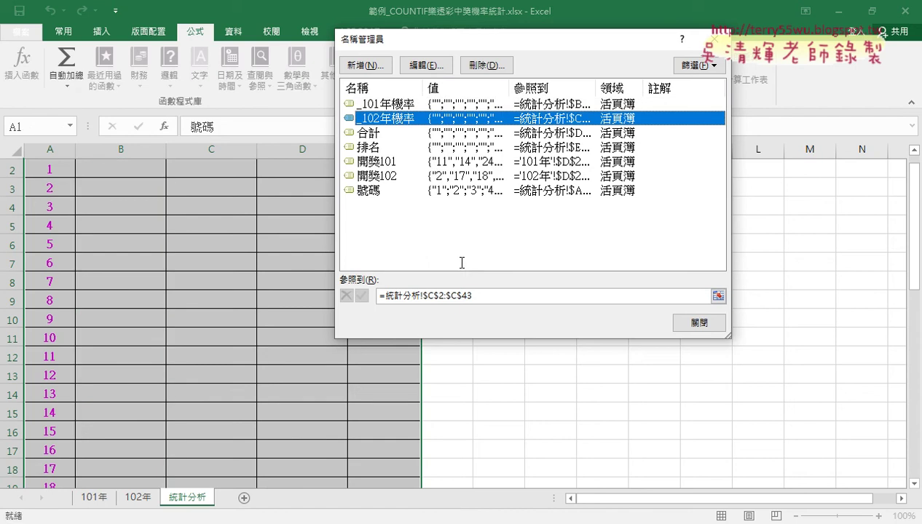
click(492, 295)
scroll(198, 228, up, 1)
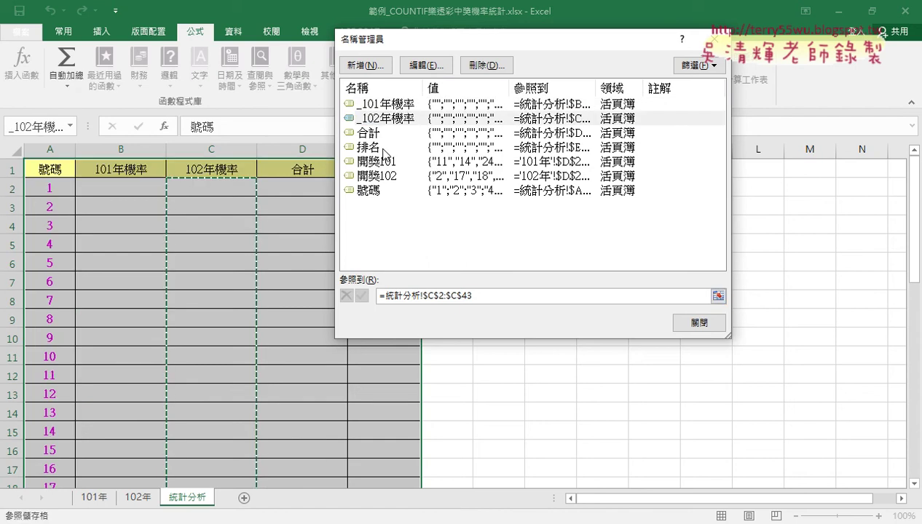
click(369, 134)
click(500, 295)
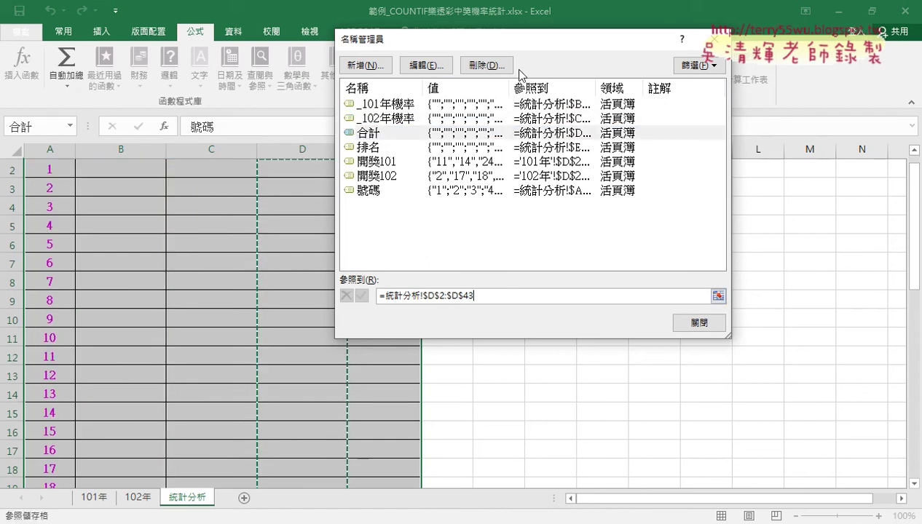
drag(507, 39, 622, 59)
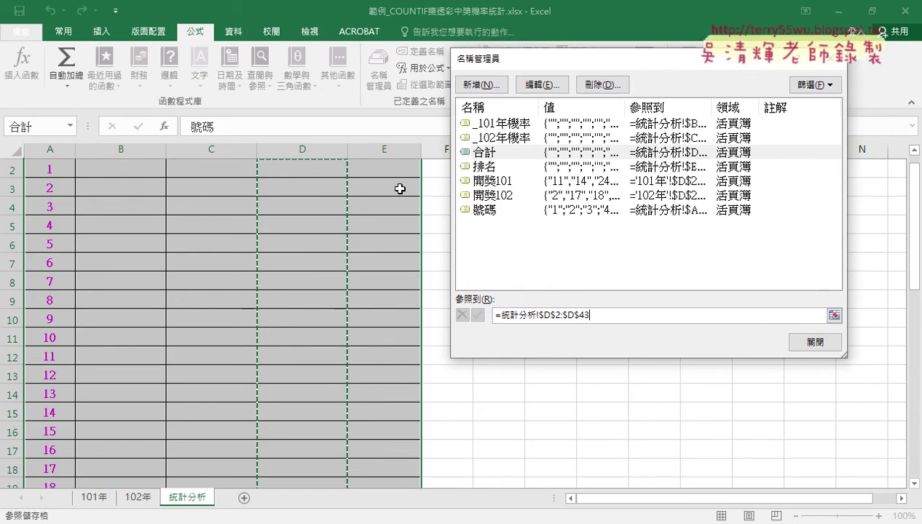
scroll(400, 189, up, 1)
click(495, 168)
click(605, 315)
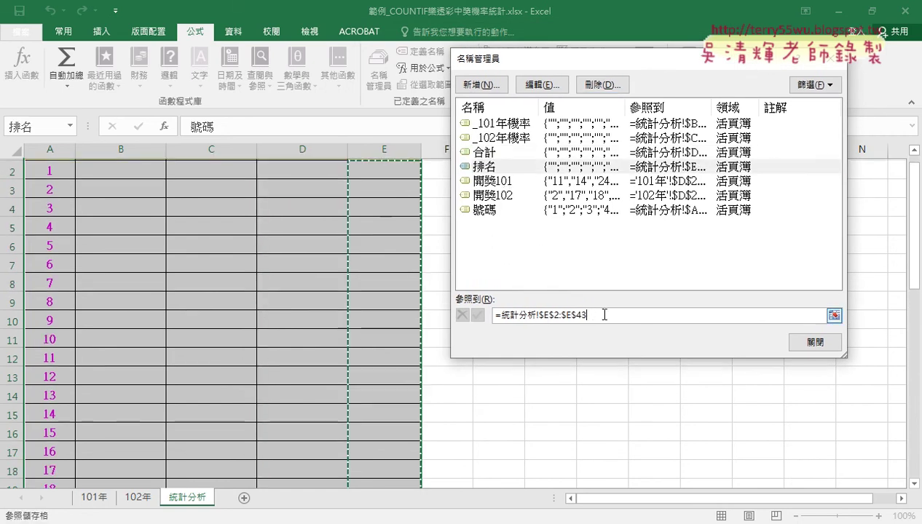
click(832, 59)
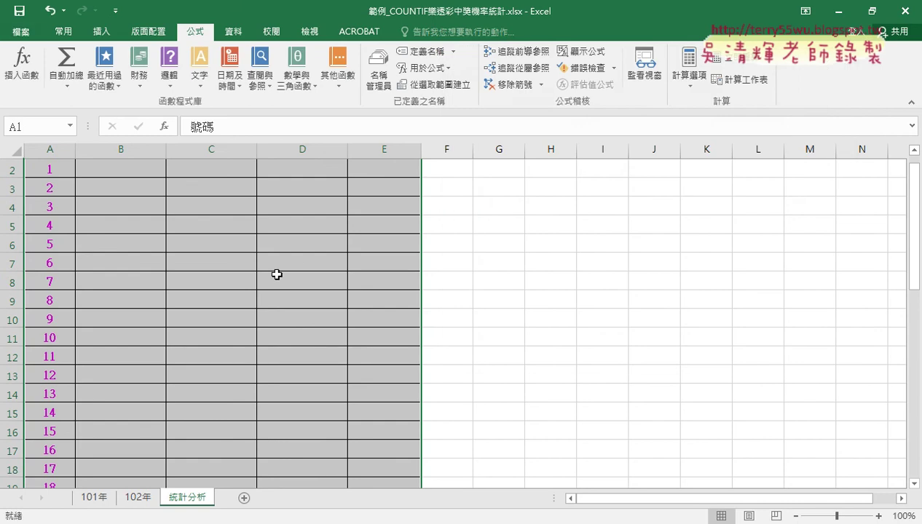
scroll(276, 274, up, 1)
click(119, 182)
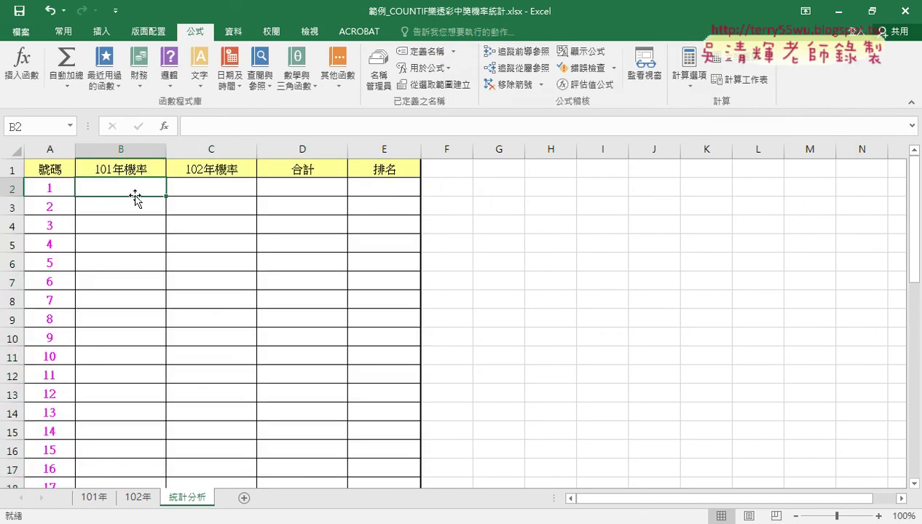
Step: Insert COUNTIF into B2 with the pasted name 開獎101 as its Range
click(165, 126)
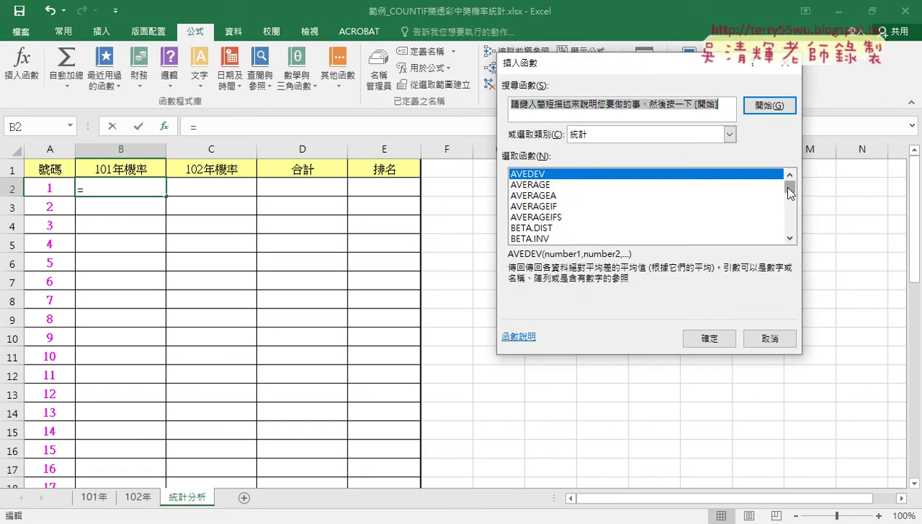
drag(790, 191, 793, 199)
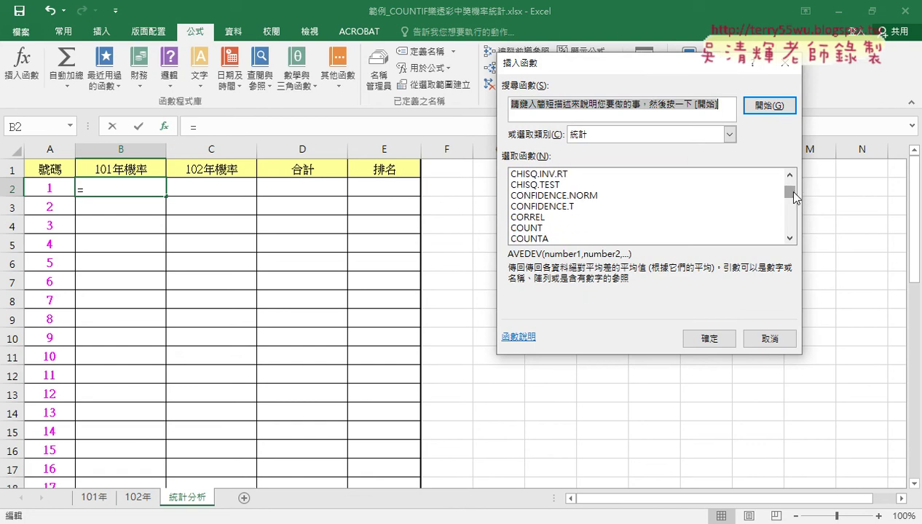
scroll(594, 231, down, 1)
double_click(528, 222)
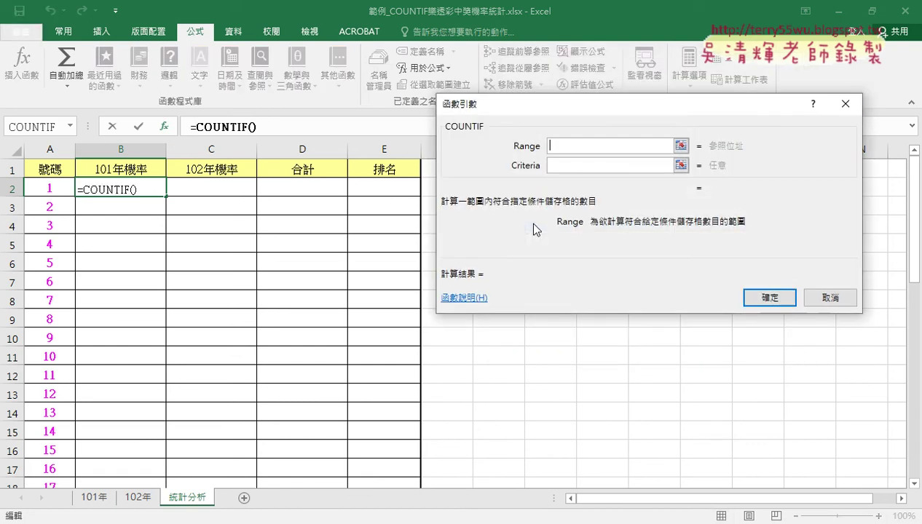
key(F3)
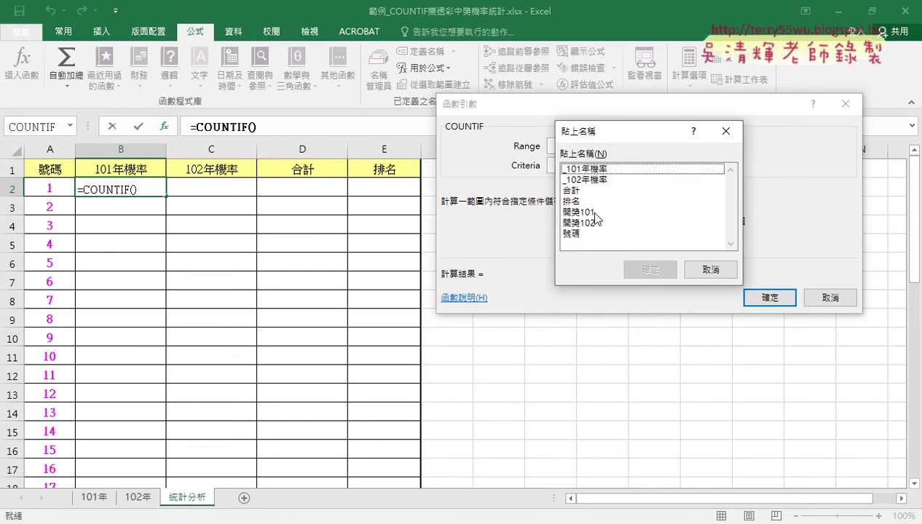
double_click(590, 212)
click(578, 166)
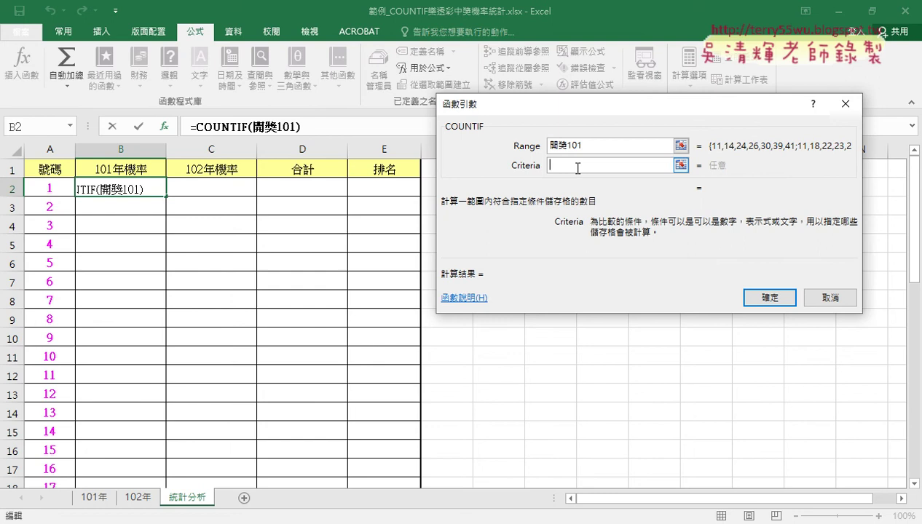
Step: Set the COUNTIF criteria to the name 號碼 and confirm, giving 17
click(36, 188)
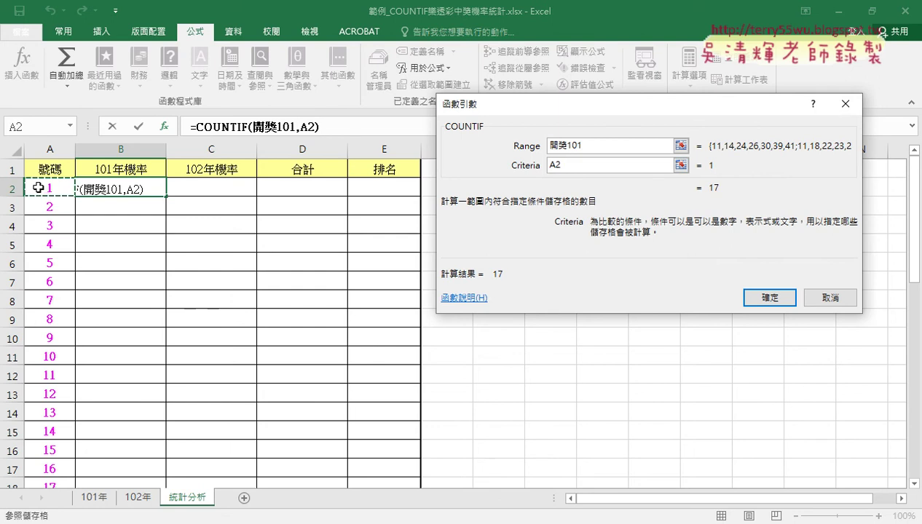
click(545, 166)
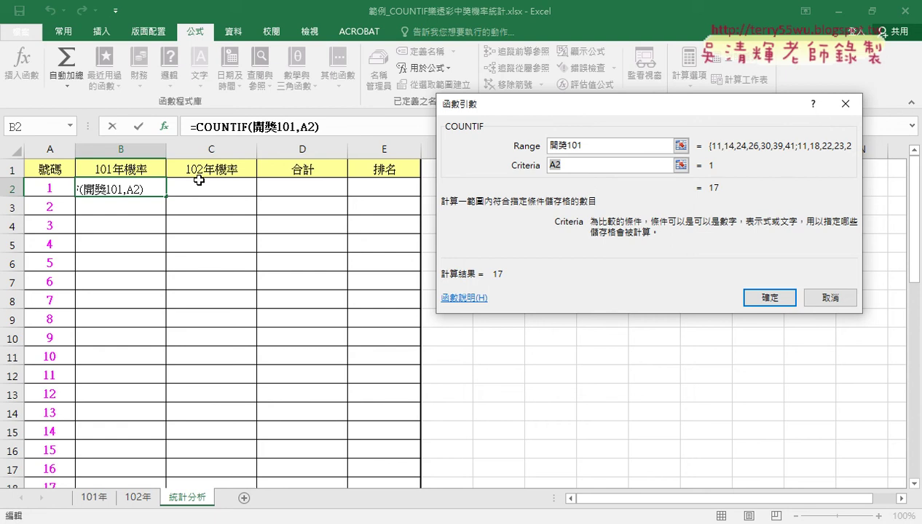
key(BackSpace)
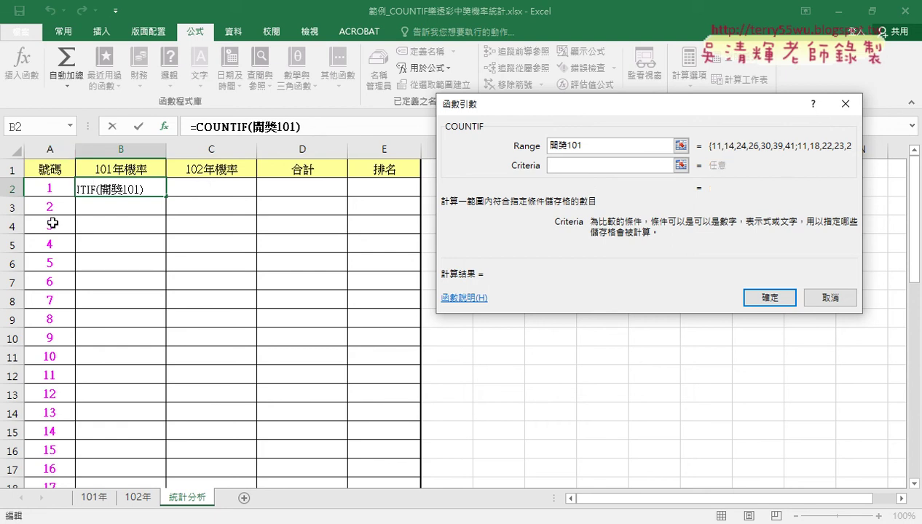
key(F3)
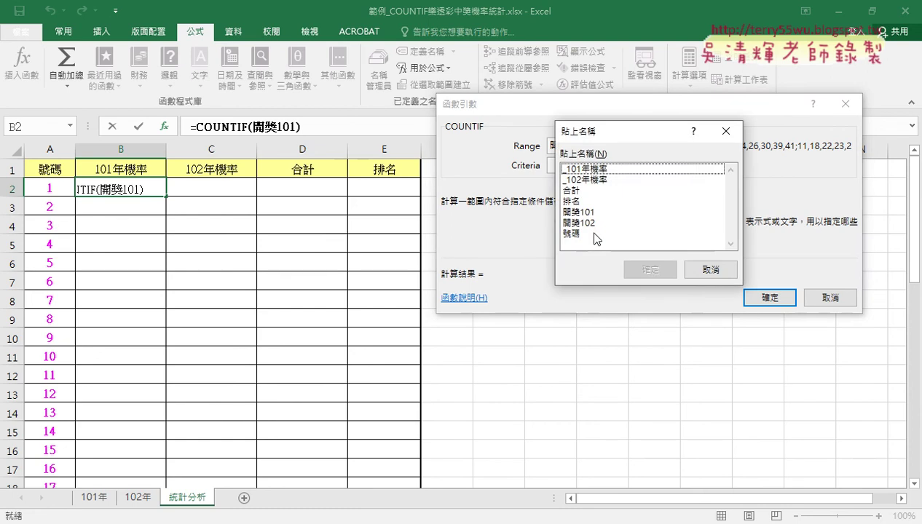
double_click(569, 233)
double_click(556, 166)
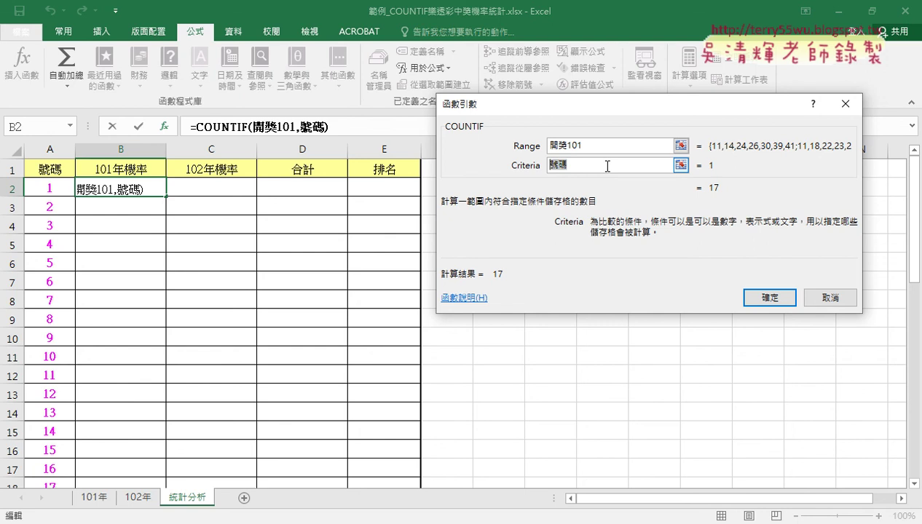
click(770, 295)
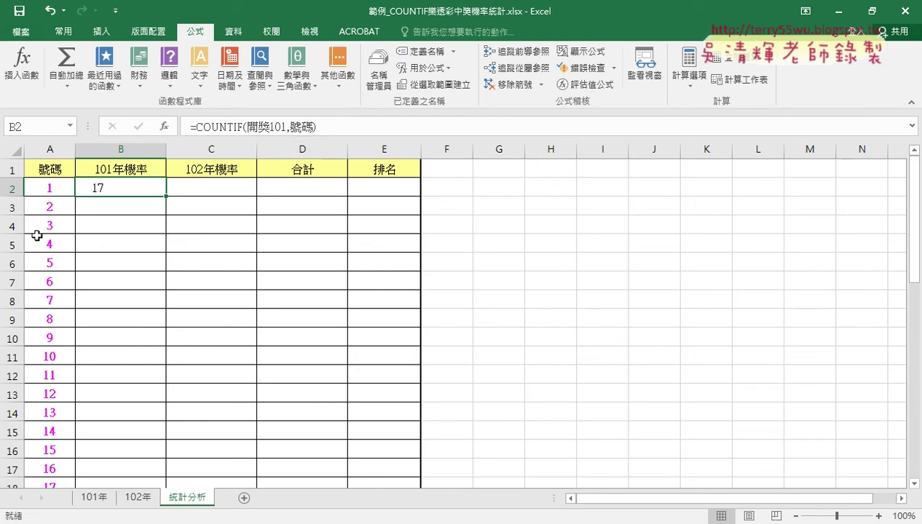
Step: Change B2 to =COUNTIF(開獎101,號碼)/COUNT(開獎101), showing 245/10000
click(353, 126)
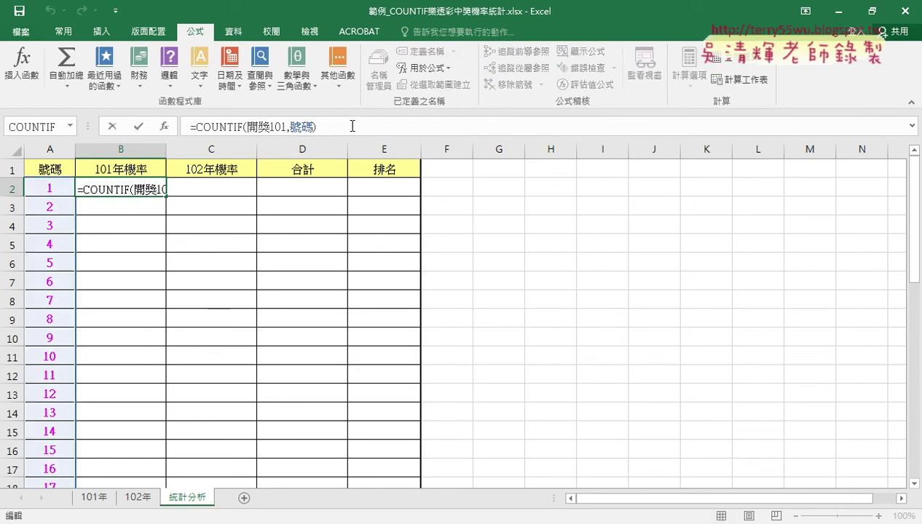
text(/)
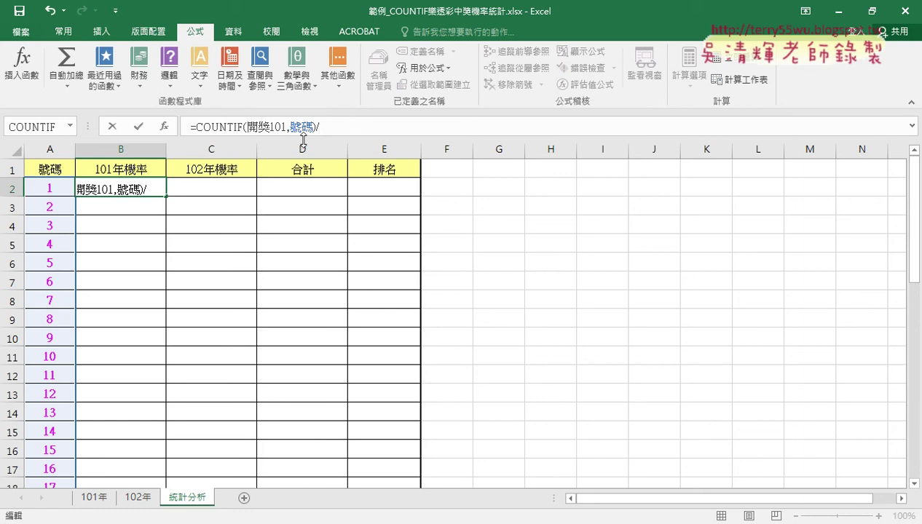
drag(196, 129, 286, 131)
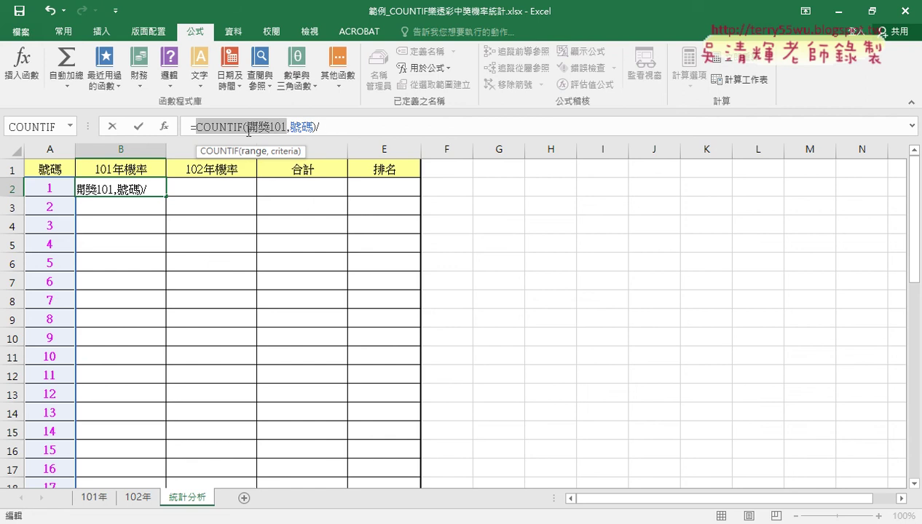
key(ctrl+c)
click(340, 129)
key(ctrl+v)
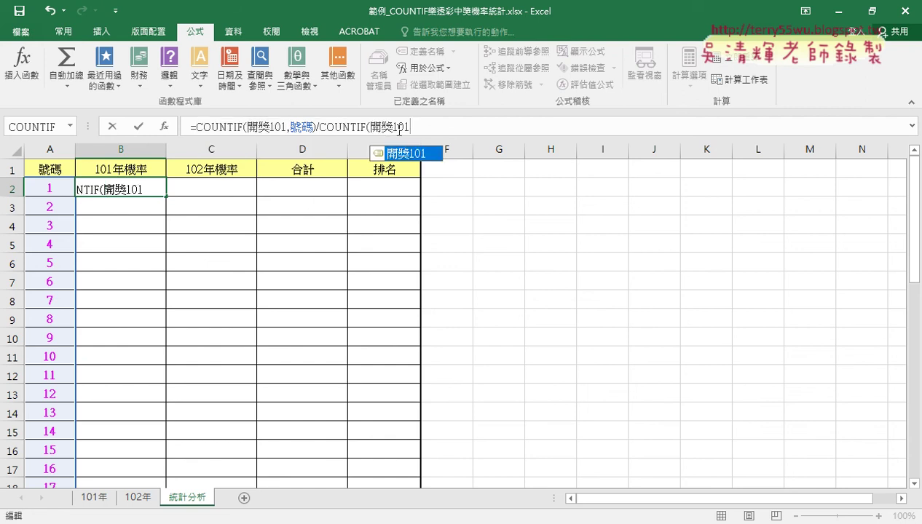
drag(357, 127, 365, 127)
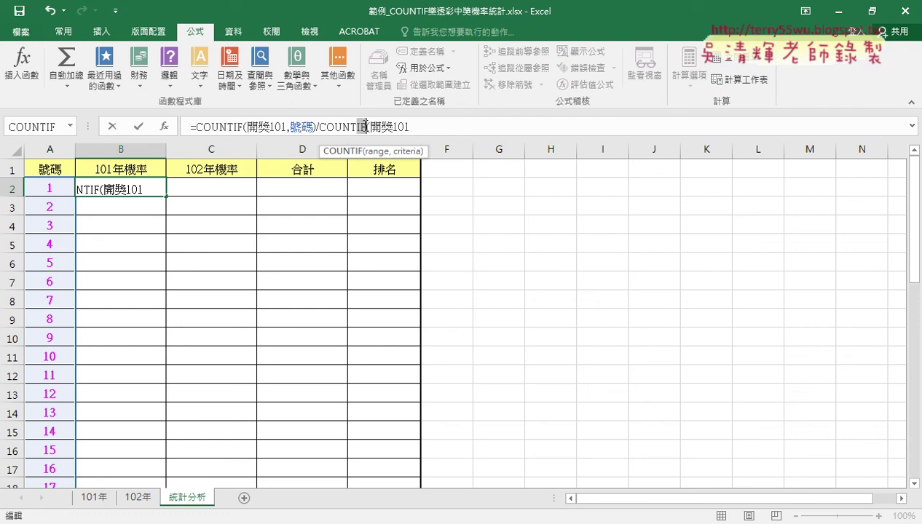
key(BackSpace)
click(435, 129)
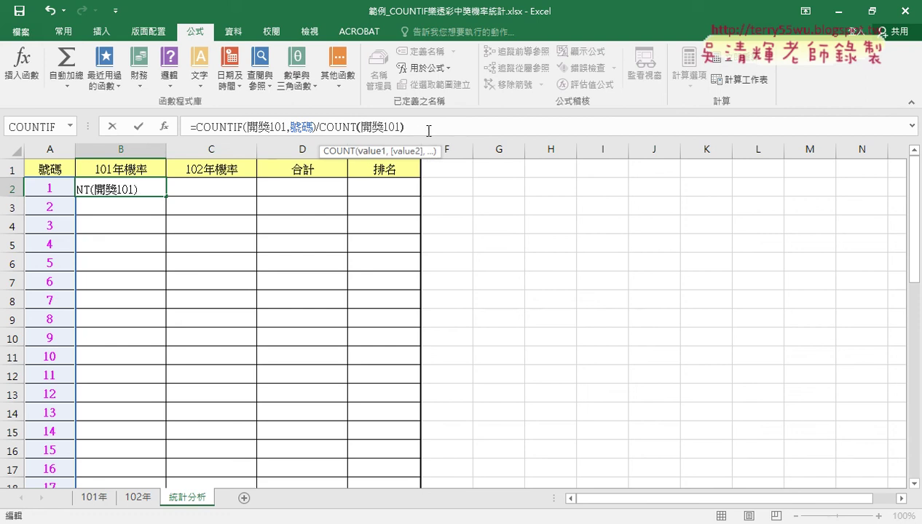
click(428, 130)
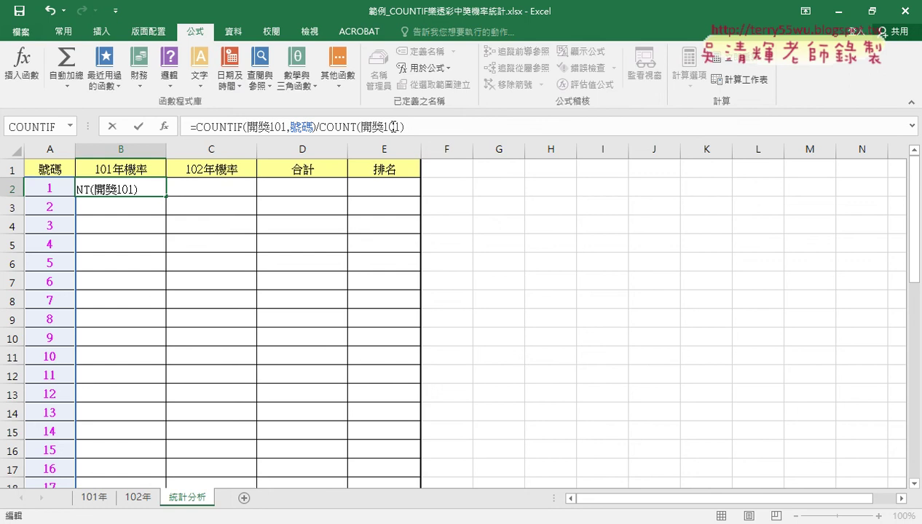
drag(320, 127, 426, 130)
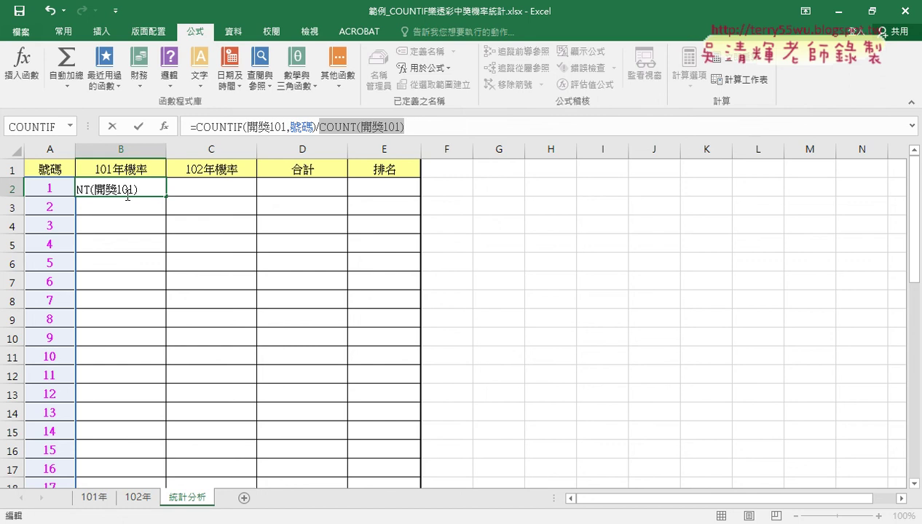
click(139, 127)
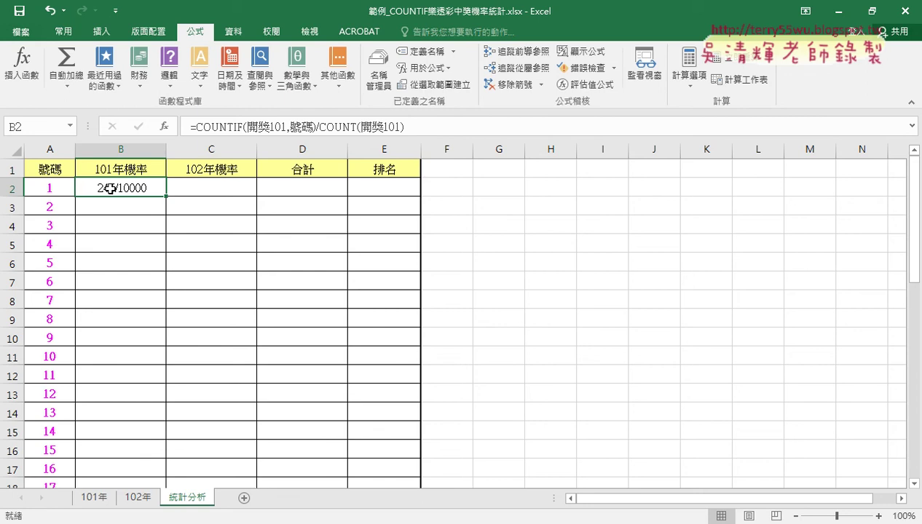
Step: Apply the custom number format # ??/10000 to cell B2
right_click(145, 190)
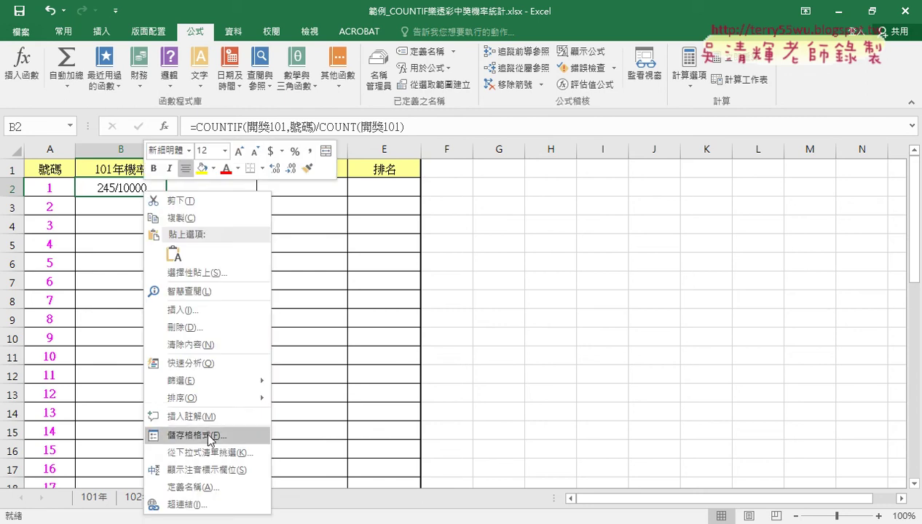
click(204, 434)
mouse_move(263, 139)
mouse_down()
mouse_move(440, 100)
mouse_move(546, 55)
mouse_up()
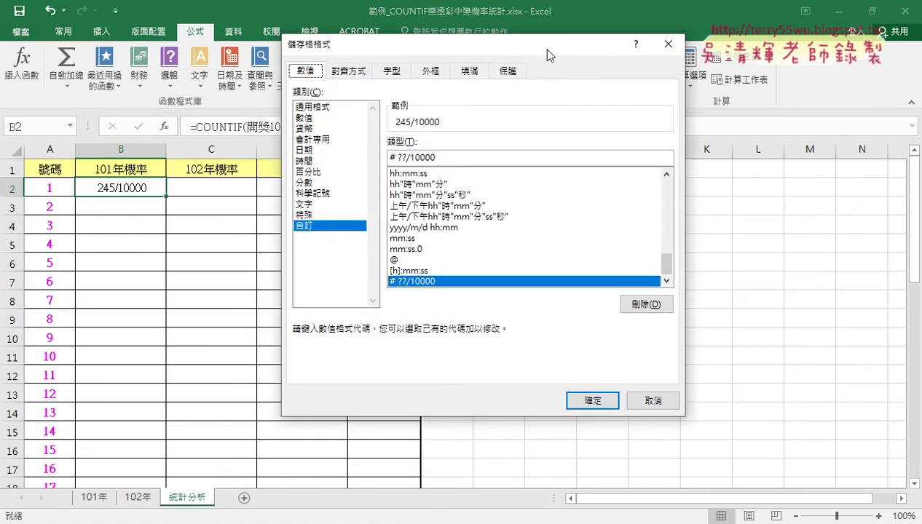
click(309, 183)
scroll(668, 186, down, 1)
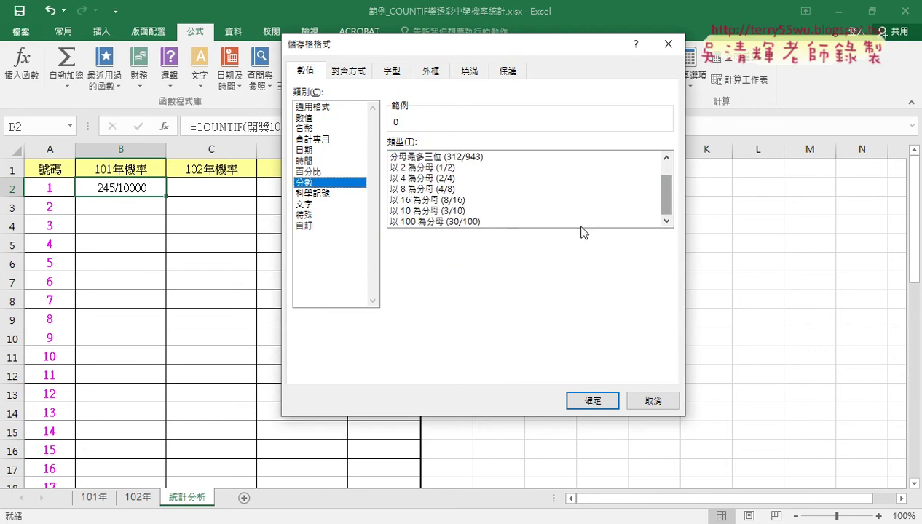
click(497, 222)
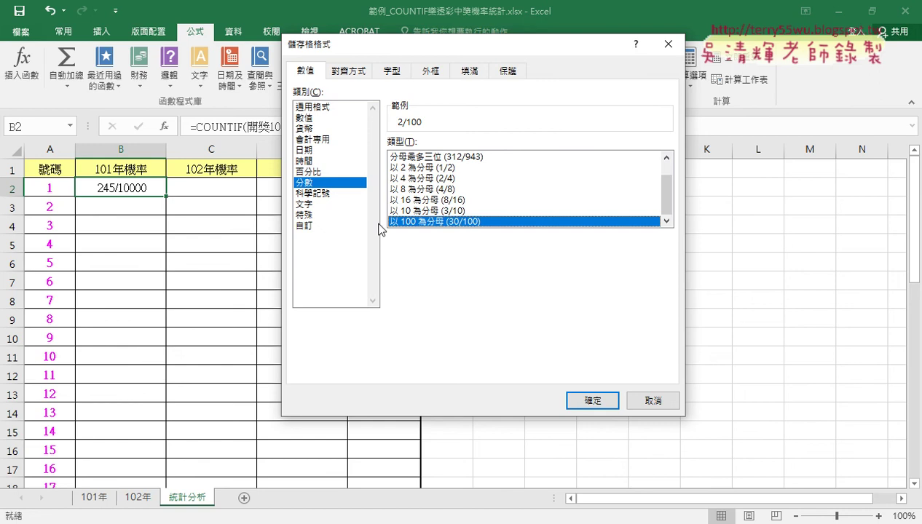
click(303, 227)
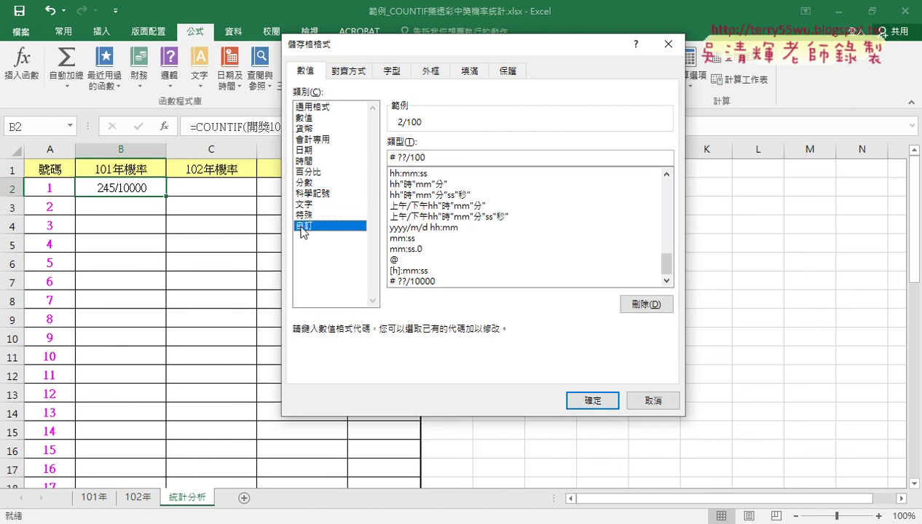
click(431, 158)
text(00)
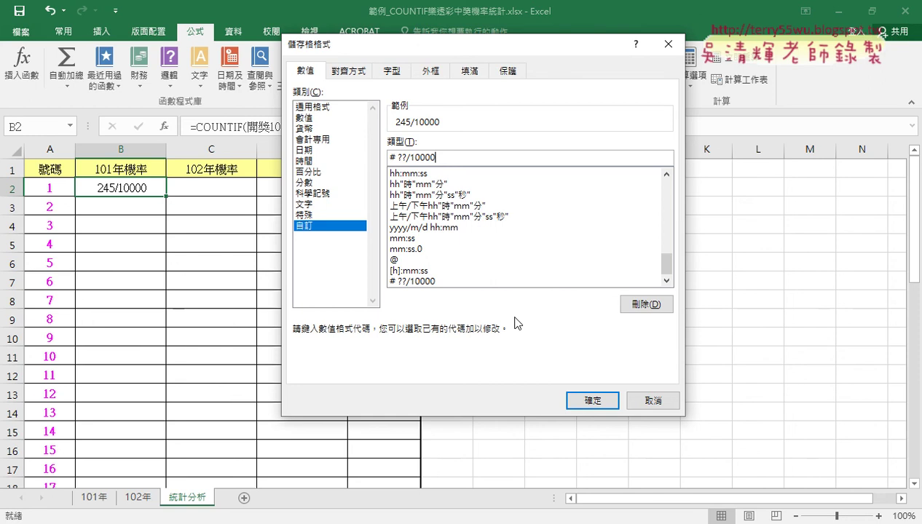
click(592, 401)
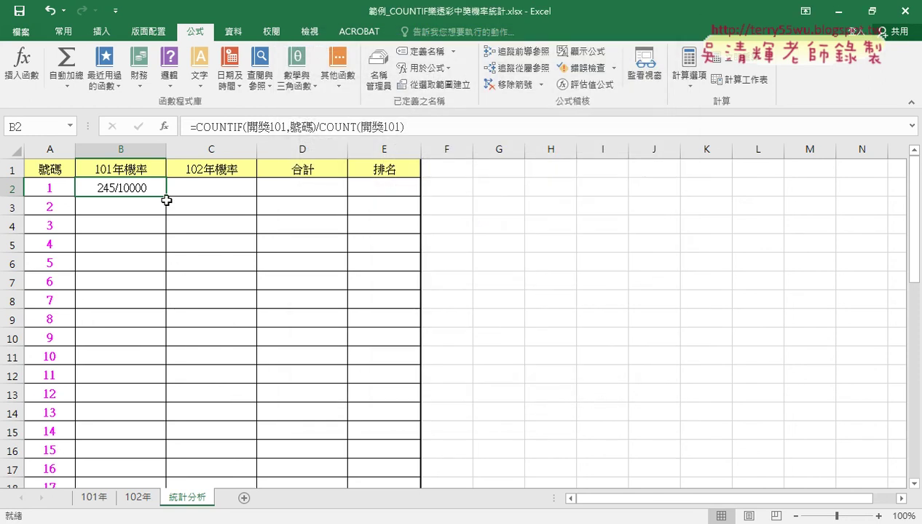
Step: Fill the 101年機率 formula down column B and paste B2's formula into C2
double_click(166, 196)
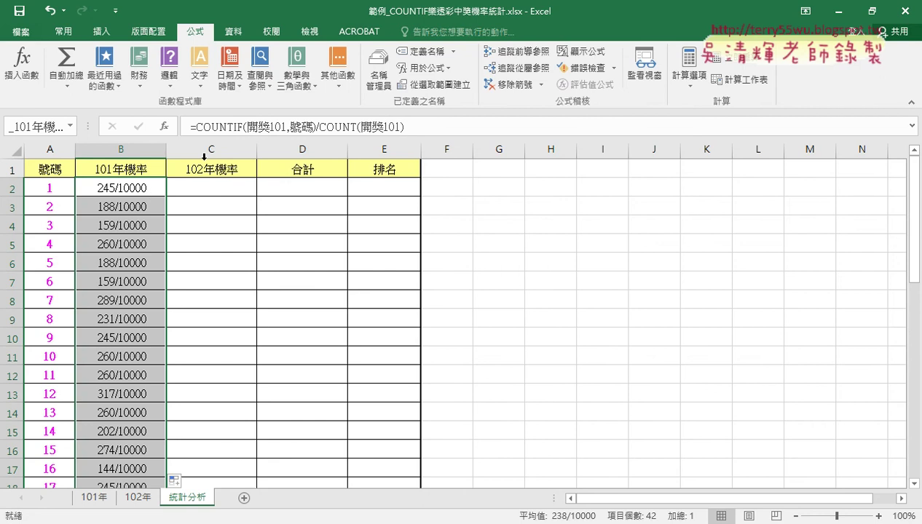
click(138, 179)
click(236, 125)
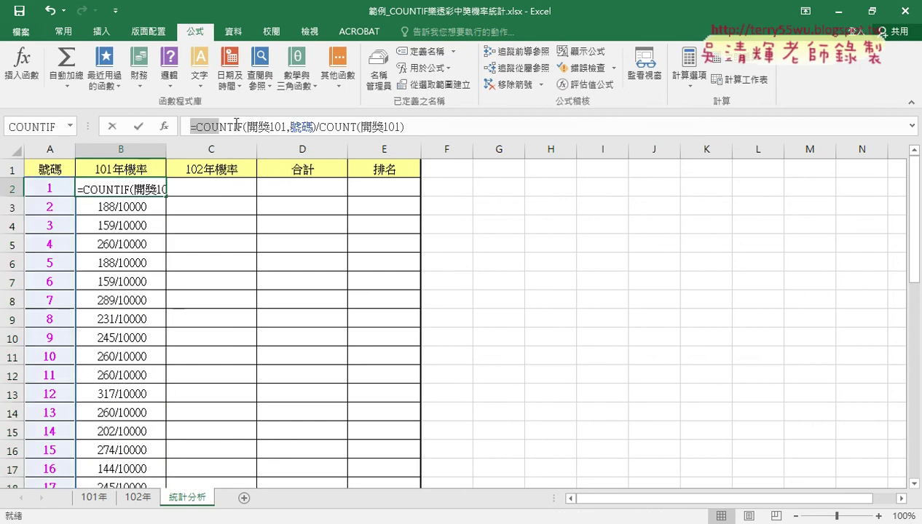
drag(236, 125, 487, 125)
key(ctrl+c)
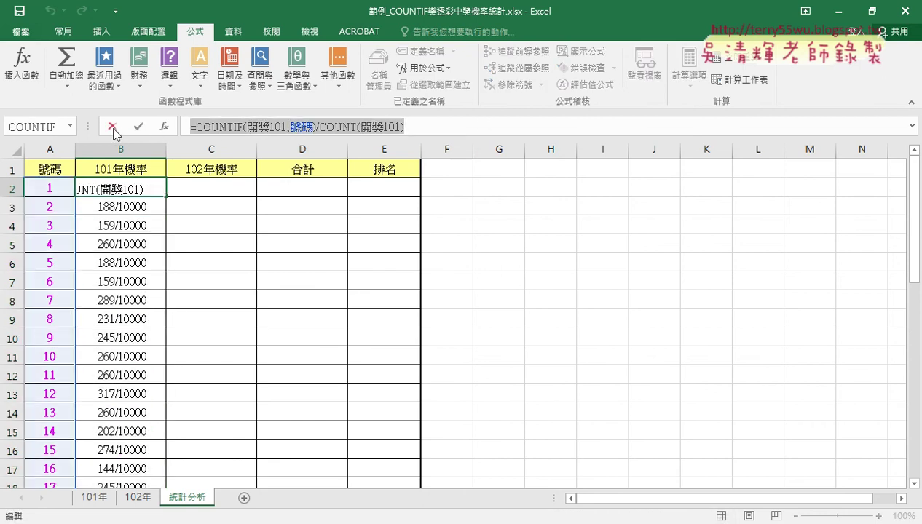
click(111, 126)
click(196, 188)
key(ctrl+v)
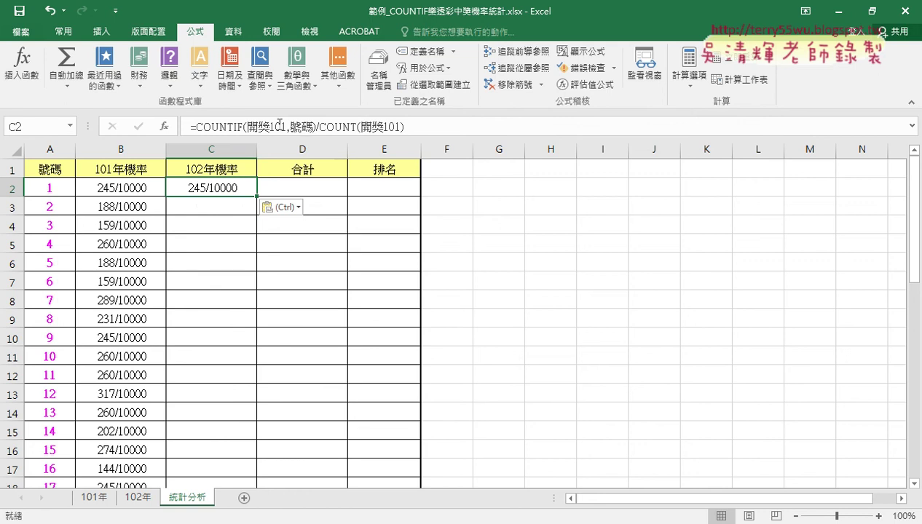
Step: Switch C2's ranges to 開獎102 (showing 206/10000) and fill column C down
click(293, 126)
text(2)
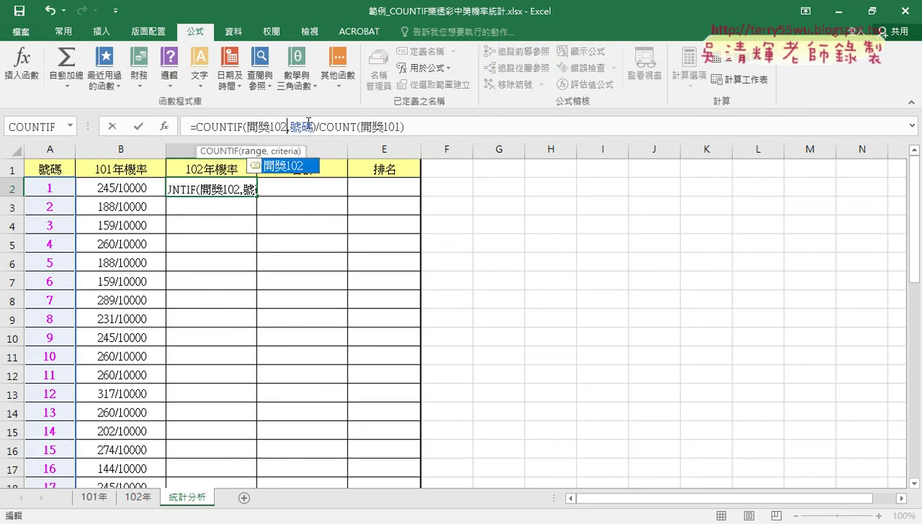
click(399, 126)
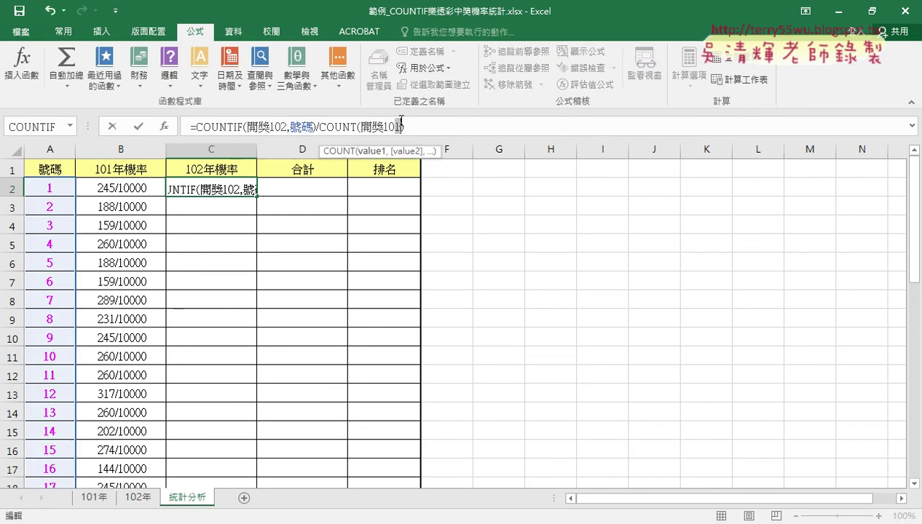
key(BackSpace)
text(2)
click(139, 124)
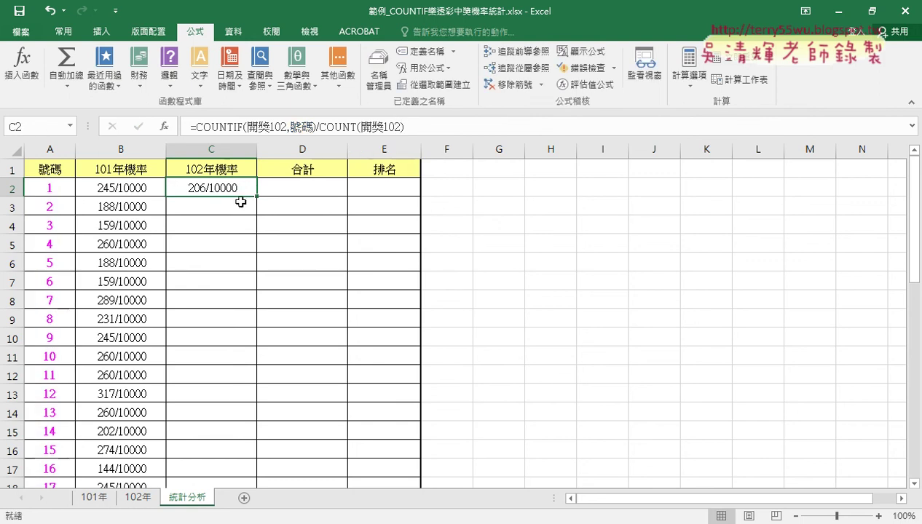
double_click(256, 196)
Step: Enter =B2+C2 in D2 and fill the 合計 column down, showing 451/10000 for number 1
click(306, 188)
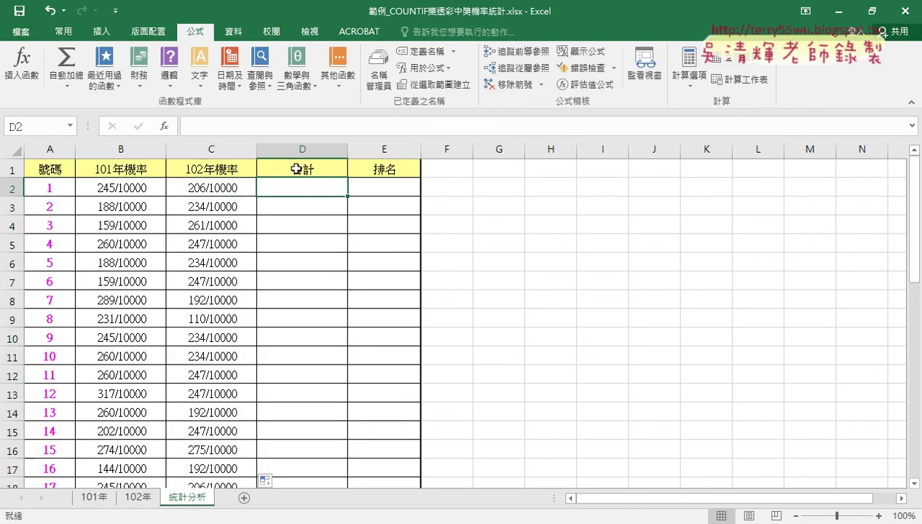
click(235, 123)
text(=)
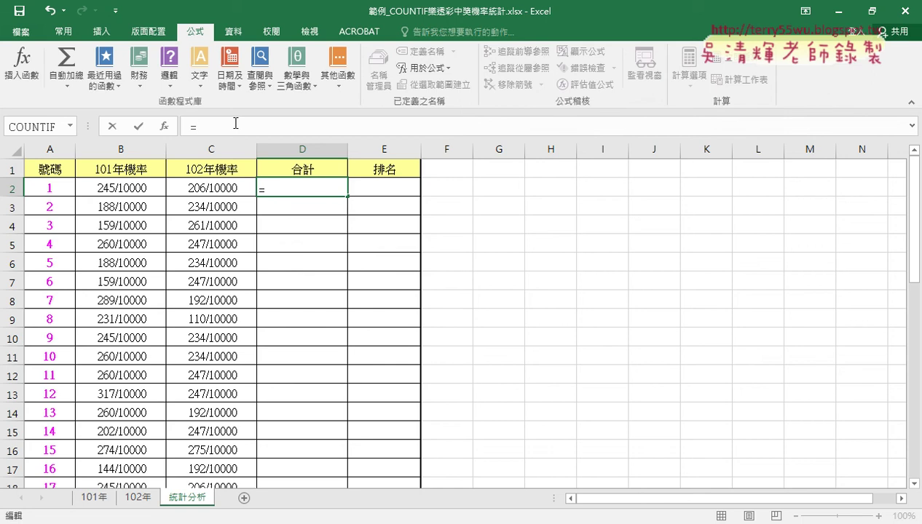
click(123, 187)
text(+)
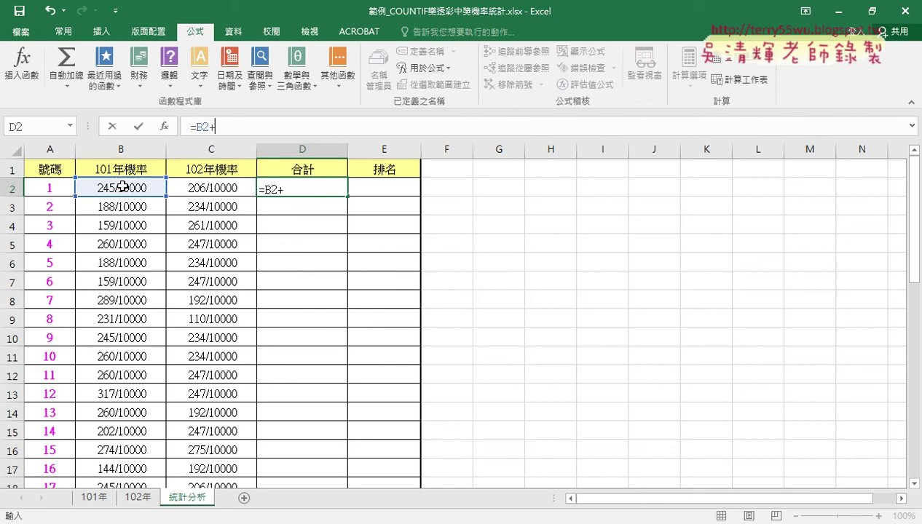
click(221, 191)
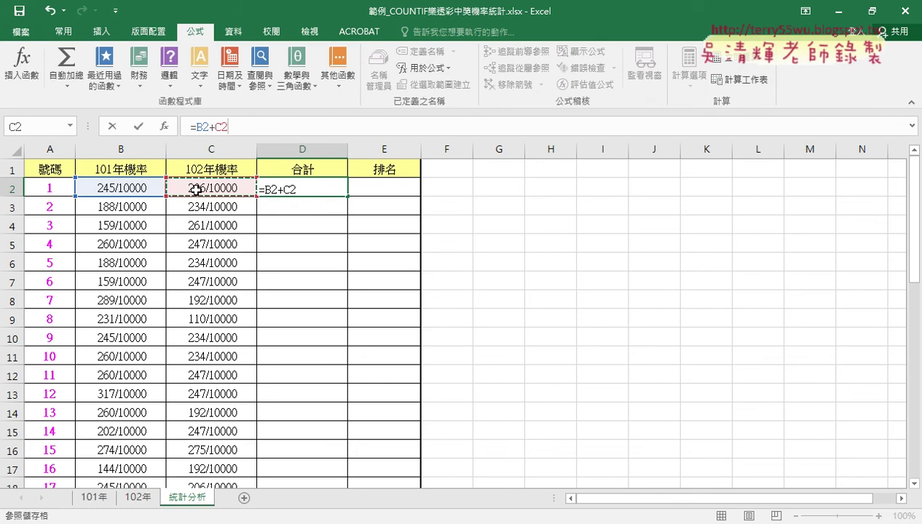
click(139, 125)
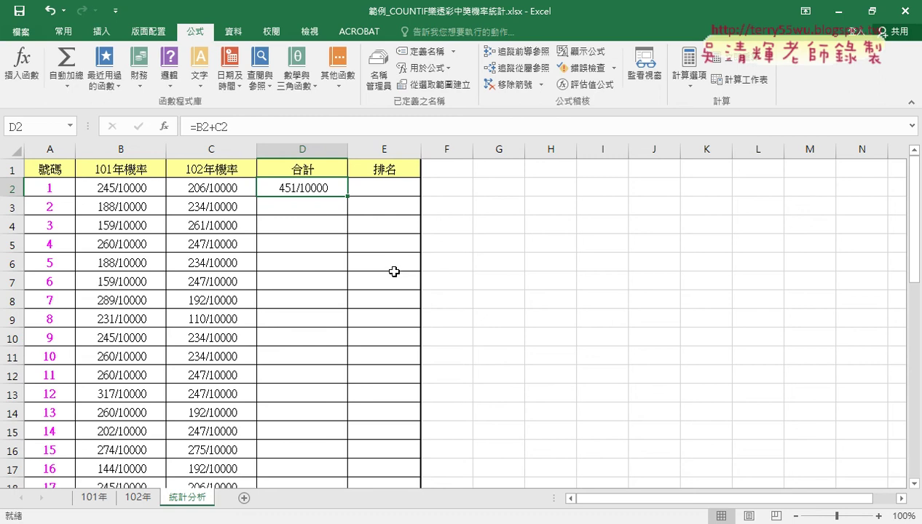
double_click(347, 196)
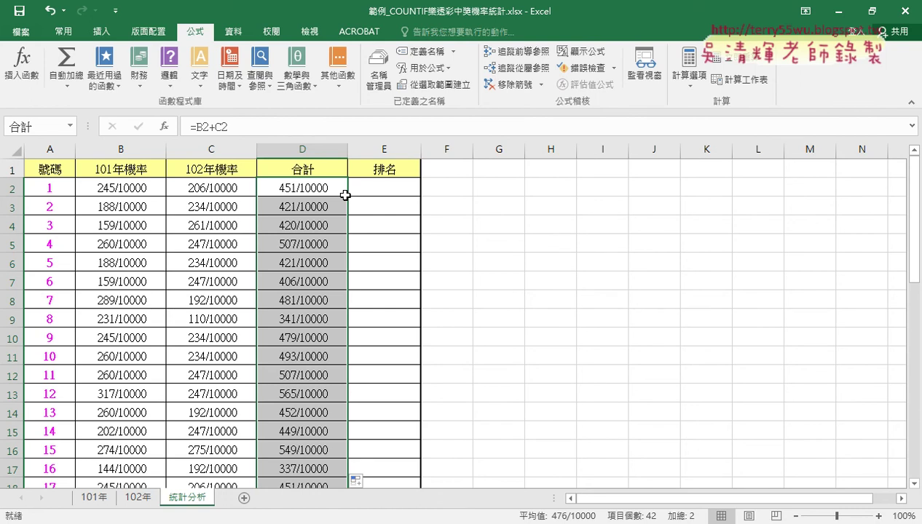
click(379, 188)
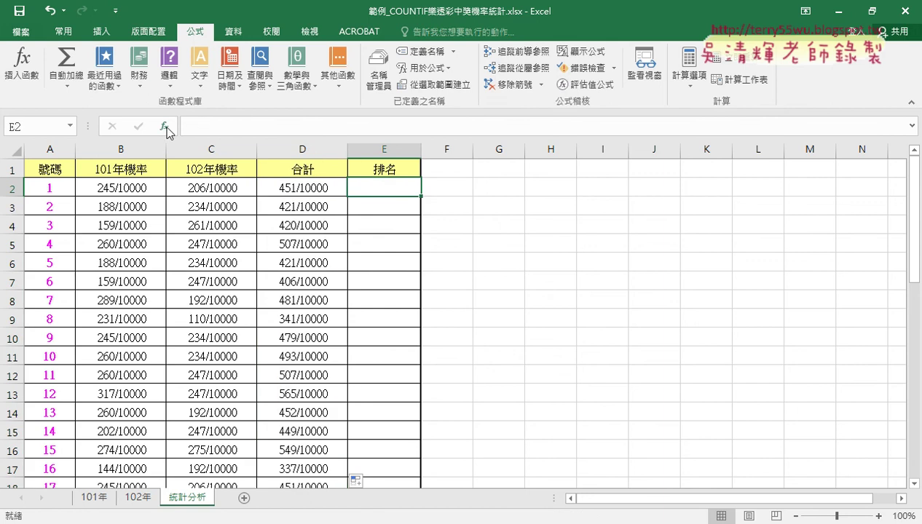
Step: Insert the RANK.EQ function into cell E2
click(165, 126)
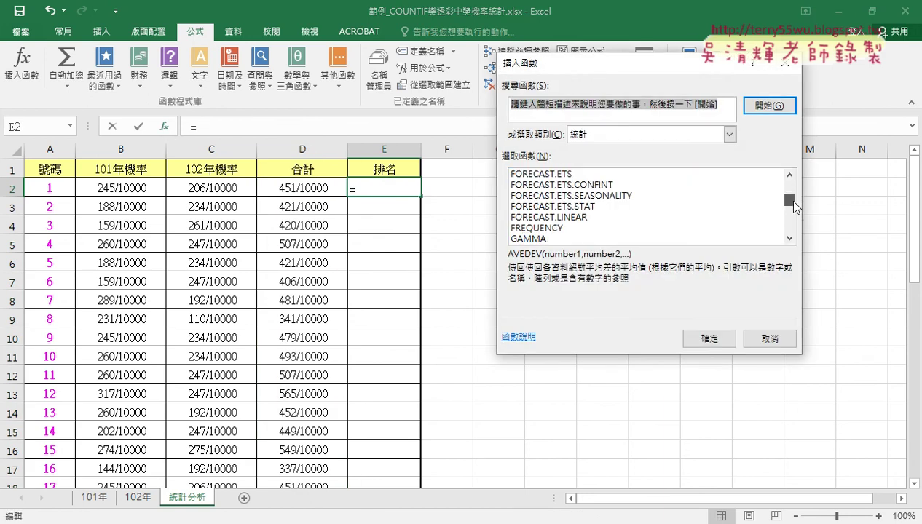
drag(794, 188, 790, 212)
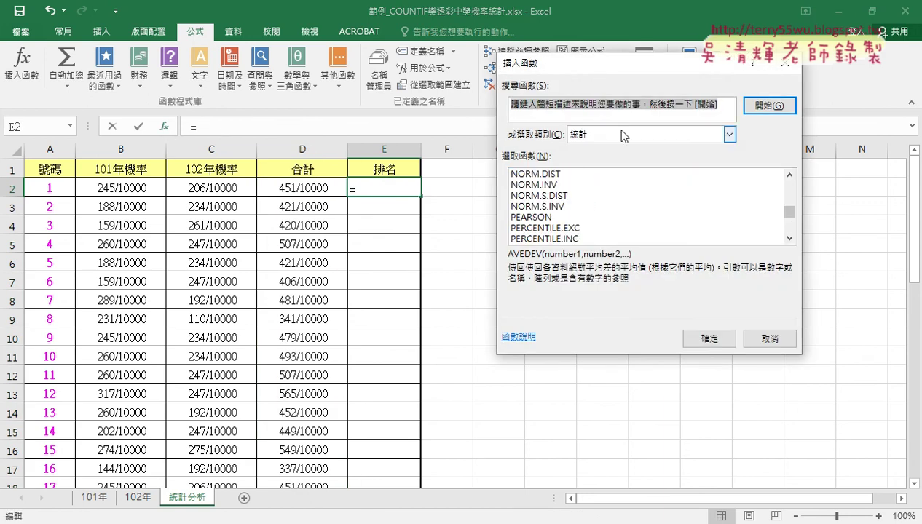
click(790, 238)
click(790, 238)
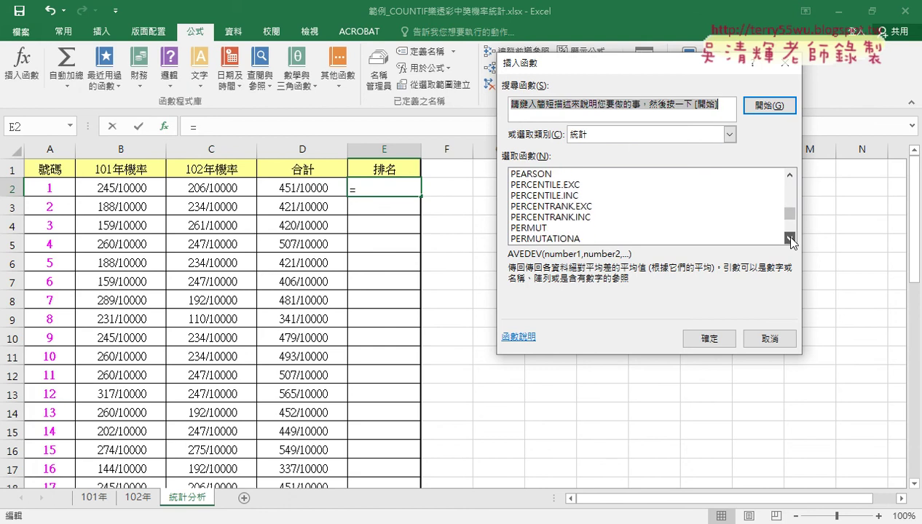
click(790, 237)
click(789, 238)
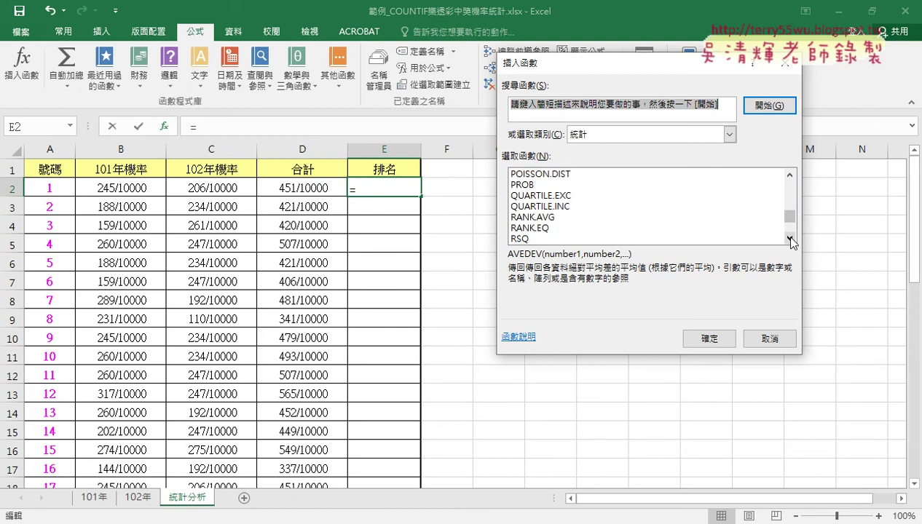
double_click(548, 227)
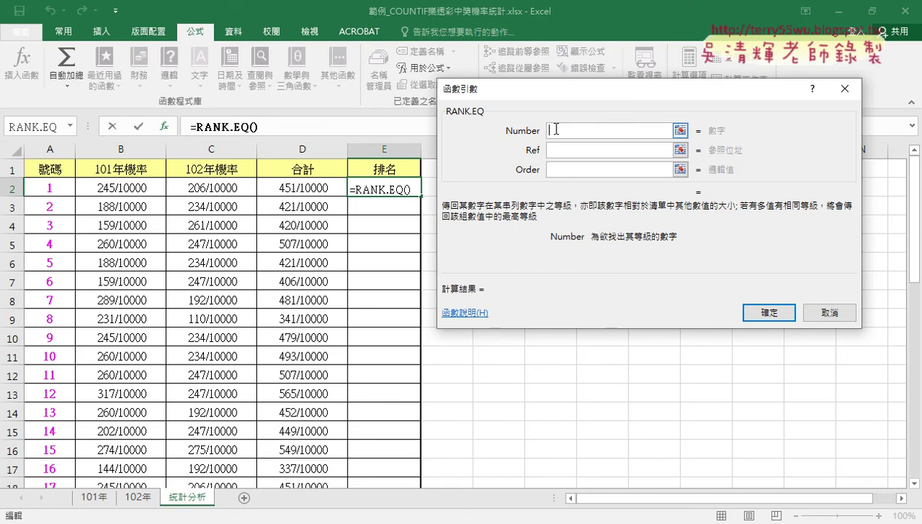
Step: Set RANK.EQ's Number and Ref to the name 合計, ranking number 1 at 26
key(F3)
click(589, 191)
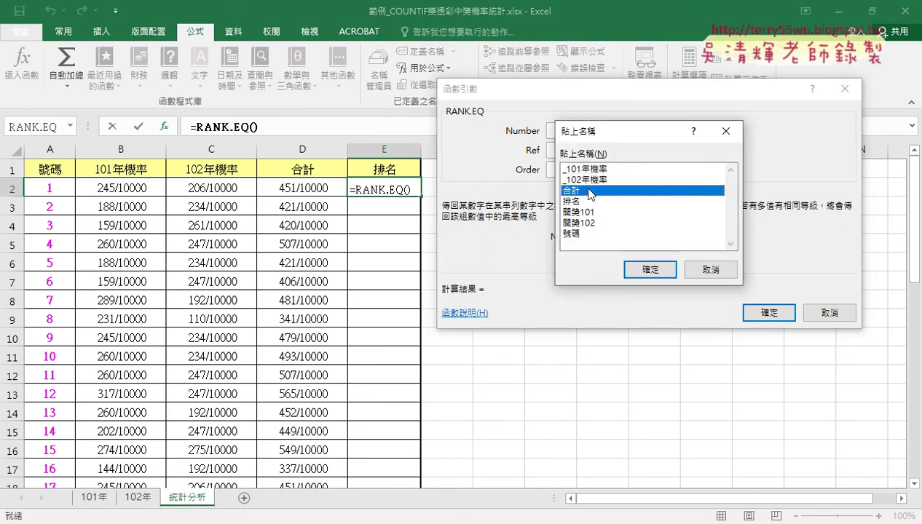
double_click(589, 191)
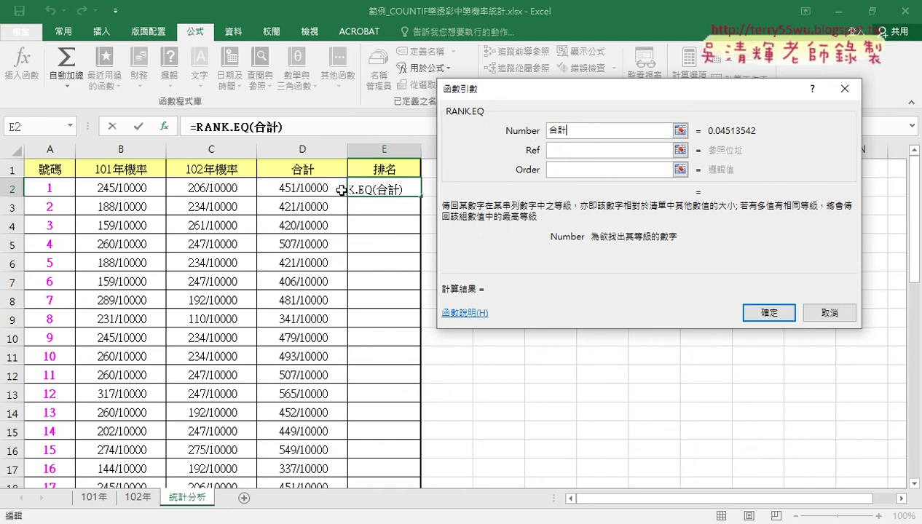
click(564, 152)
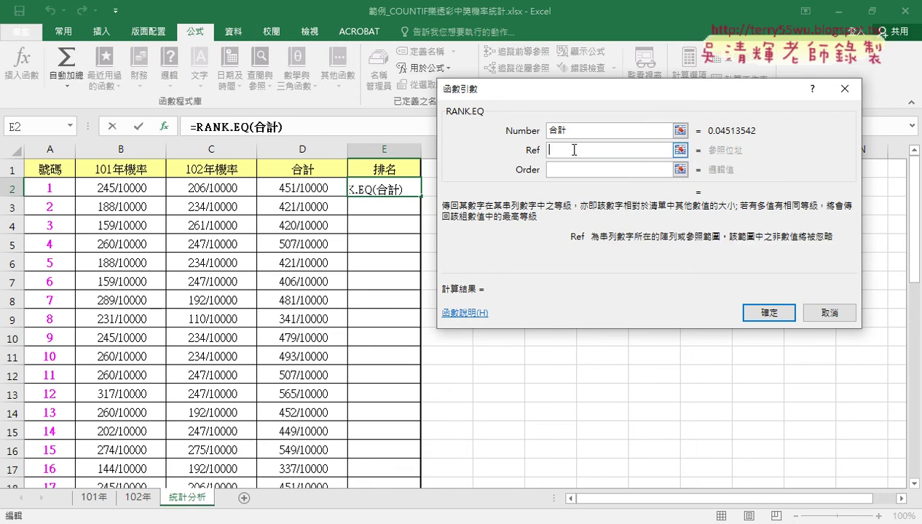
key(F3)
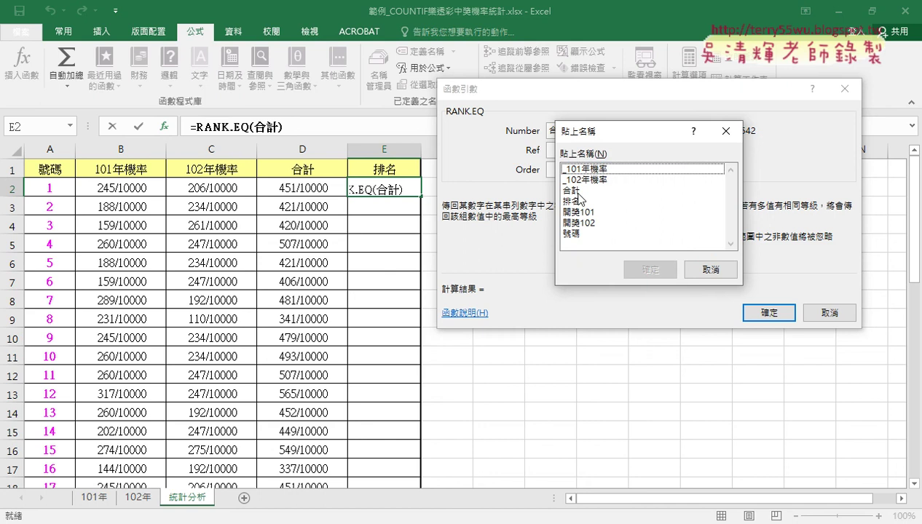
double_click(579, 191)
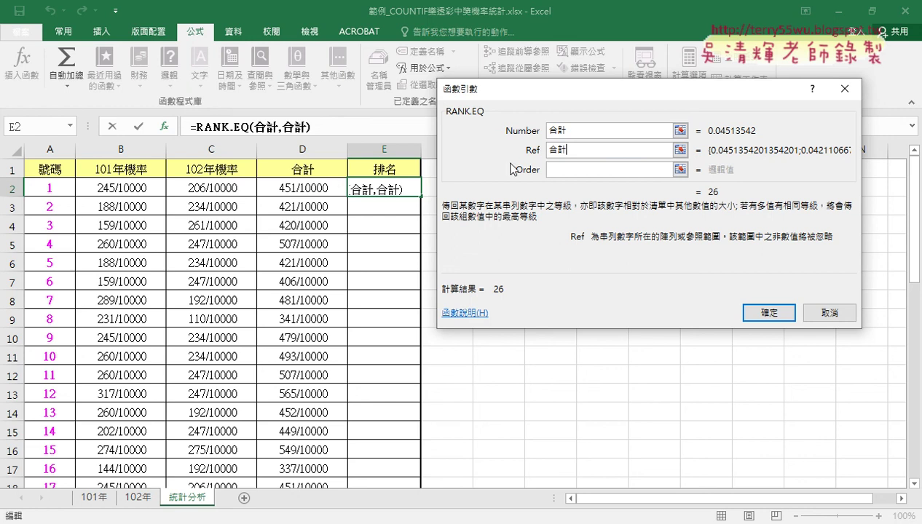
click(770, 312)
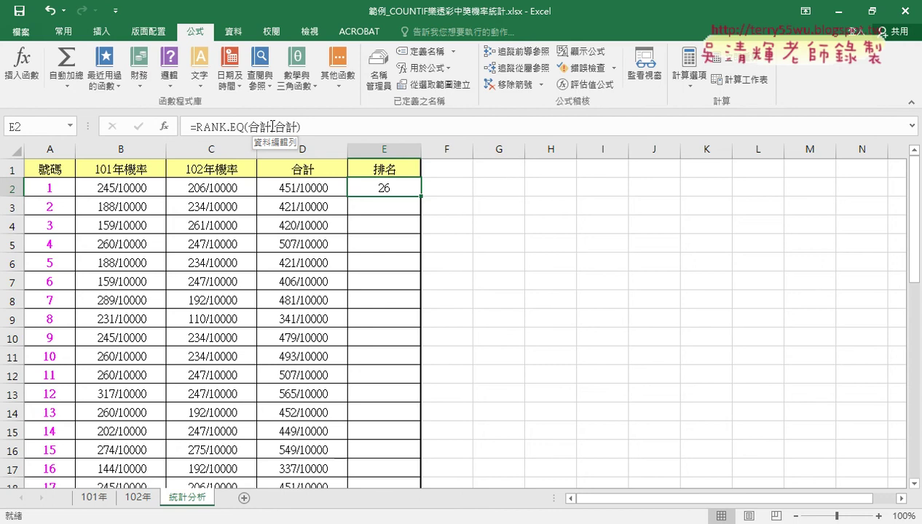
Step: Copy E2's =RANK.EQ(合計,合計) down the 排名 column for every number
drag(276, 126, 303, 127)
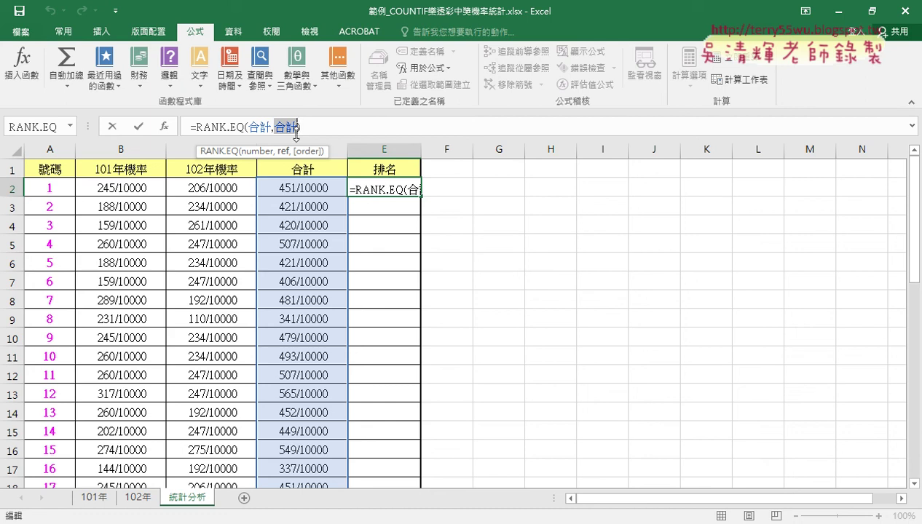
click(137, 127)
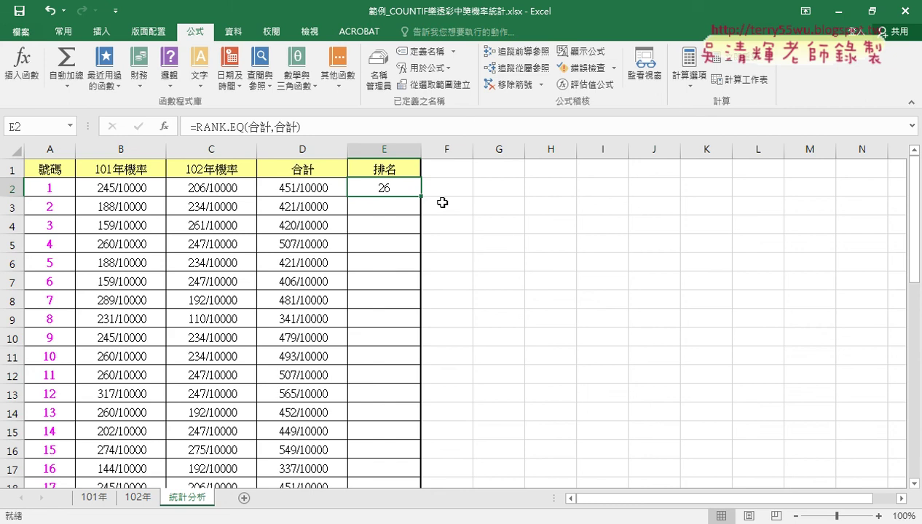
double_click(421, 196)
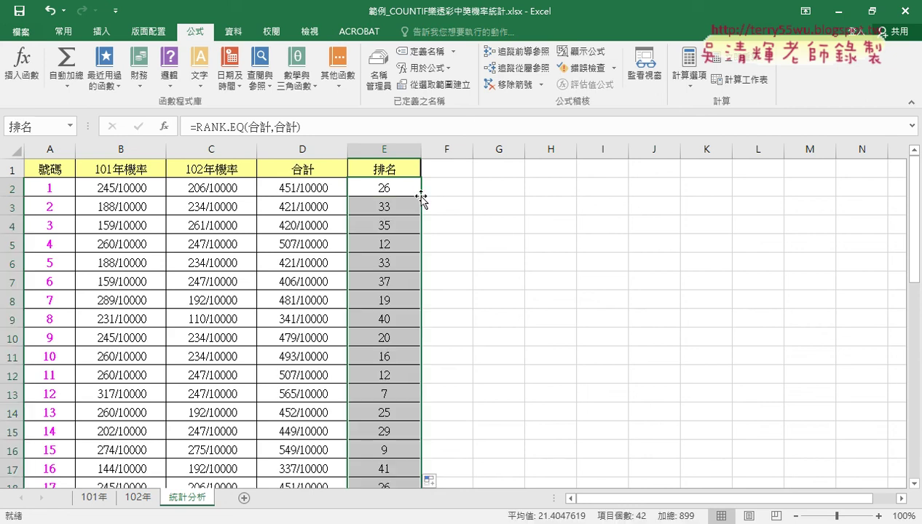
click(121, 184)
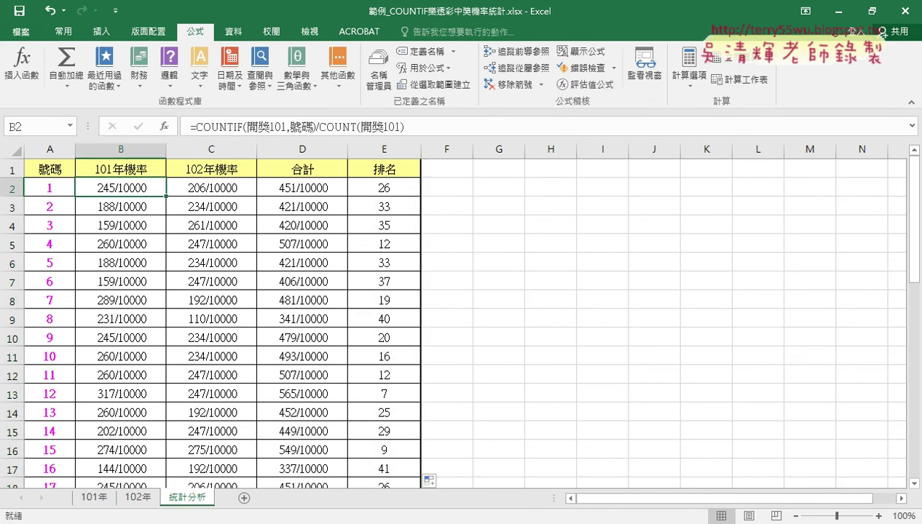
Step: Bring up the 樂透彩程式碼.docx document in the browser
mouse_move(159, 521)
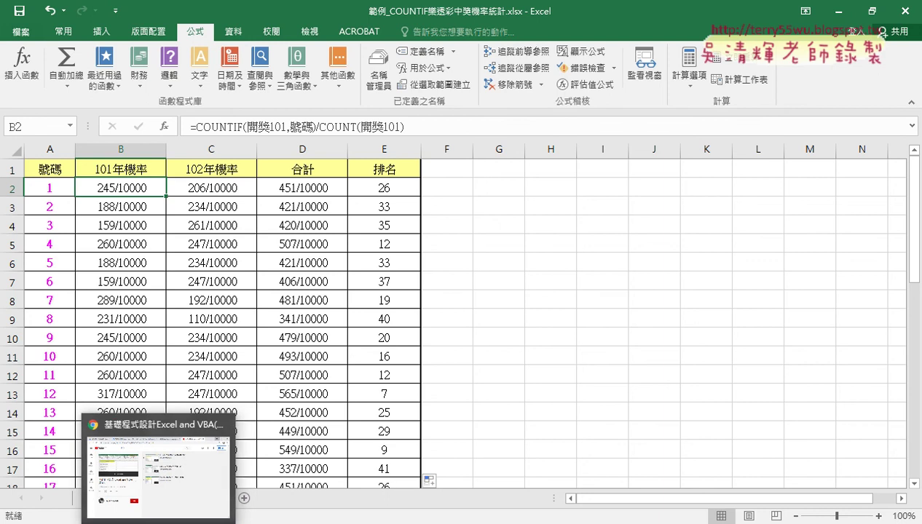
click(160, 495)
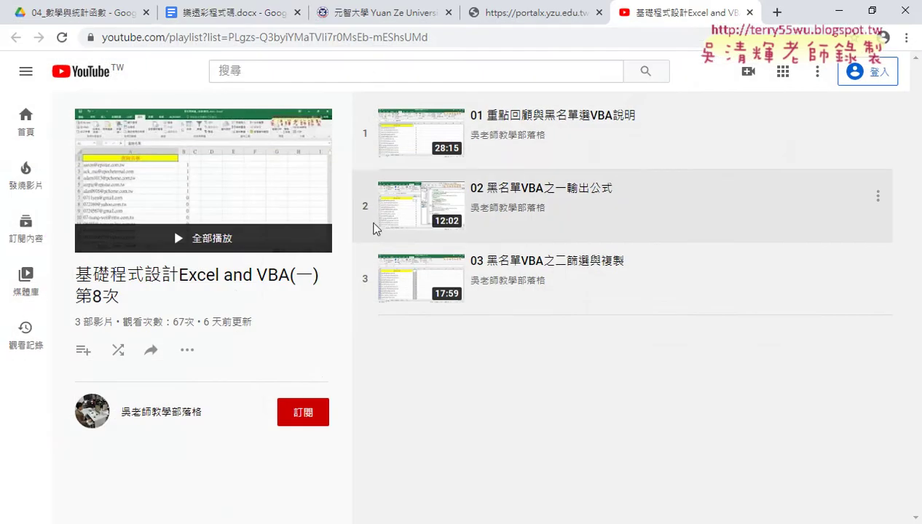
click(243, 14)
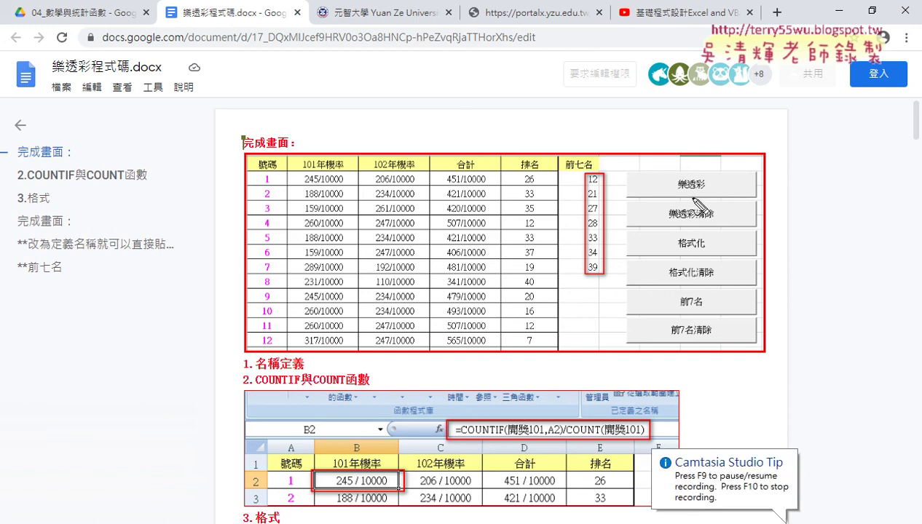
drag(678, 191, 706, 190)
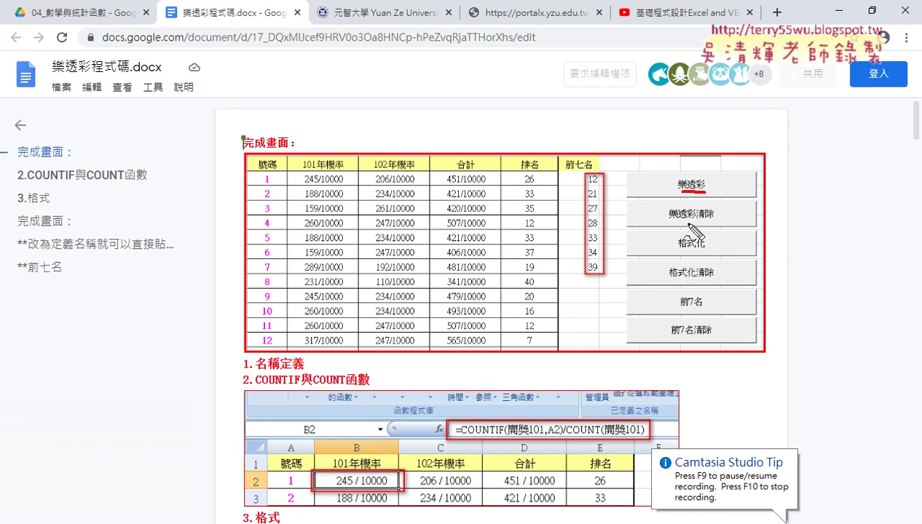
drag(665, 220, 713, 220)
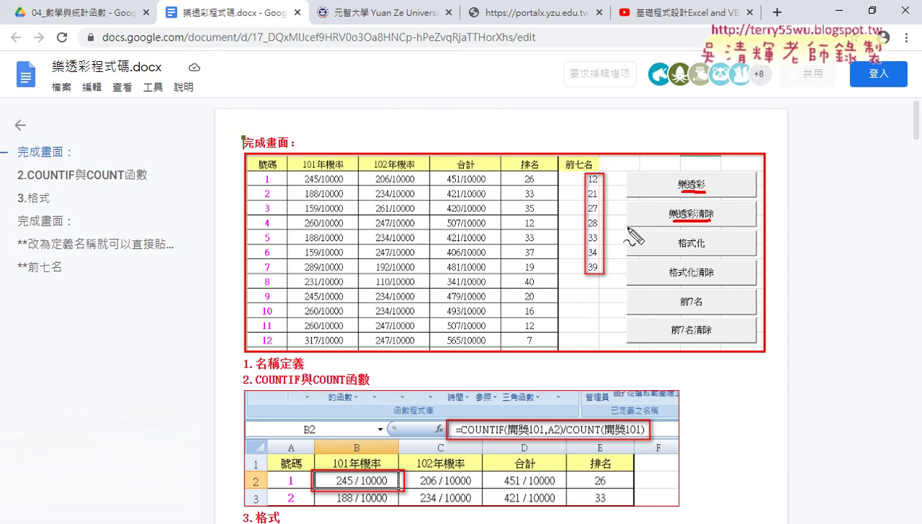
drag(626, 227, 770, 227)
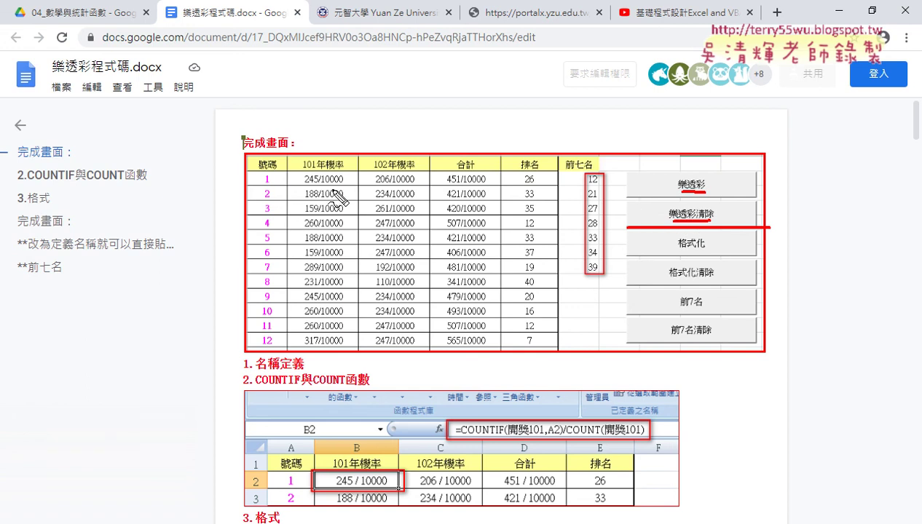
drag(333, 185, 507, 293)
drag(482, 192, 294, 314)
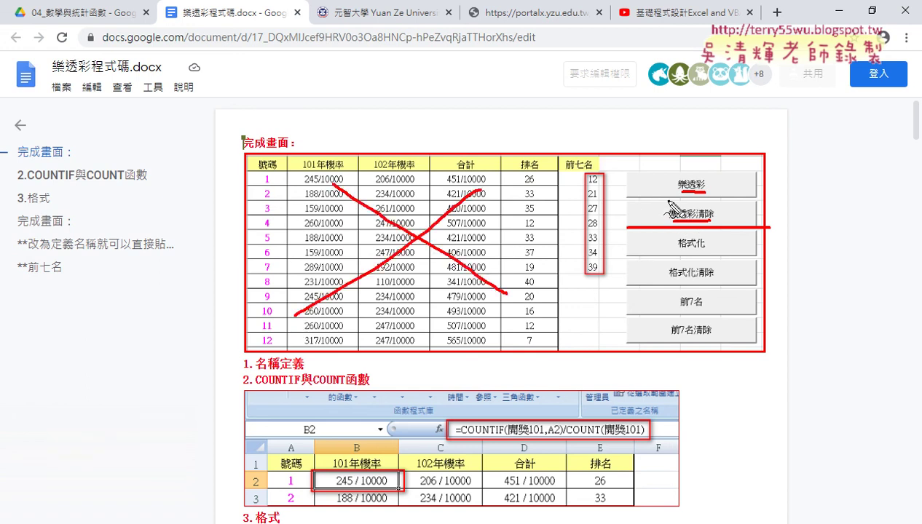
mouse_move(689, 173)
mouse_down()
mouse_move(425, 146)
mouse_move(451, 136)
mouse_up()
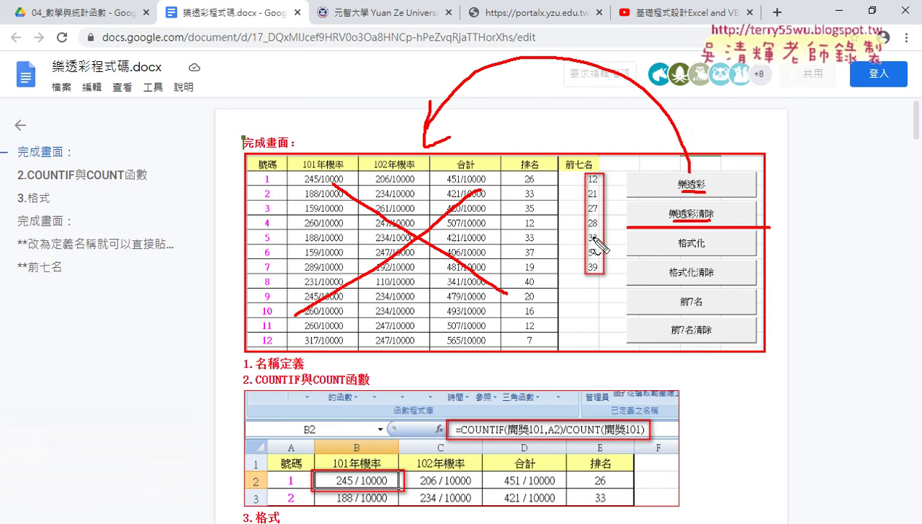
drag(704, 250, 679, 250)
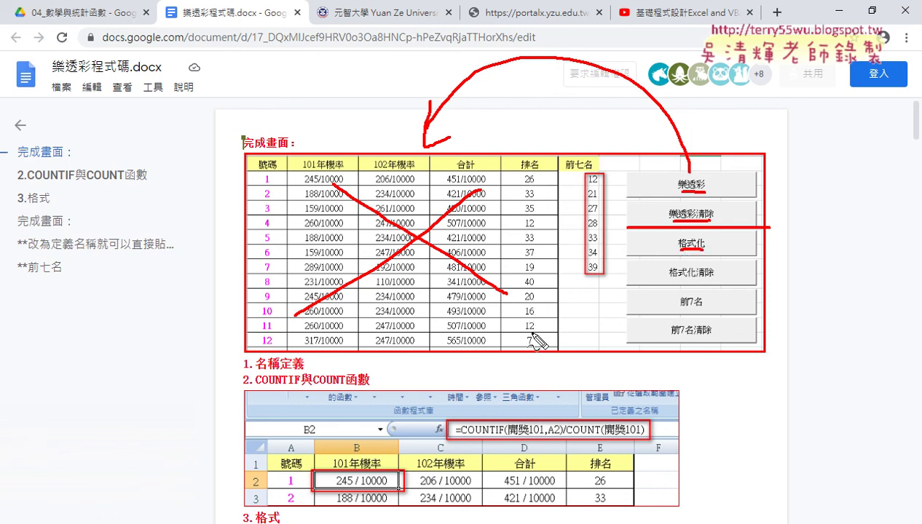
mouse_move(278, 348)
mouse_down()
mouse_move(255, 329)
mouse_move(280, 351)
mouse_up()
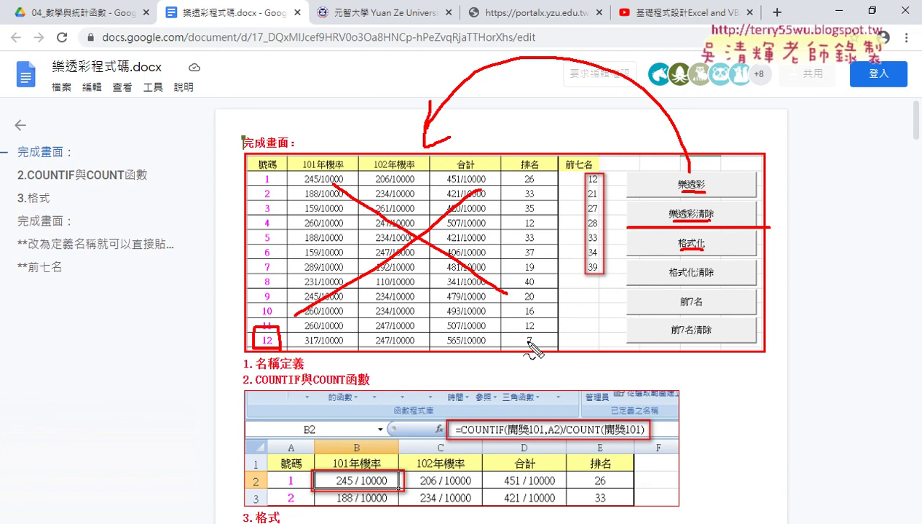
key(Escape)
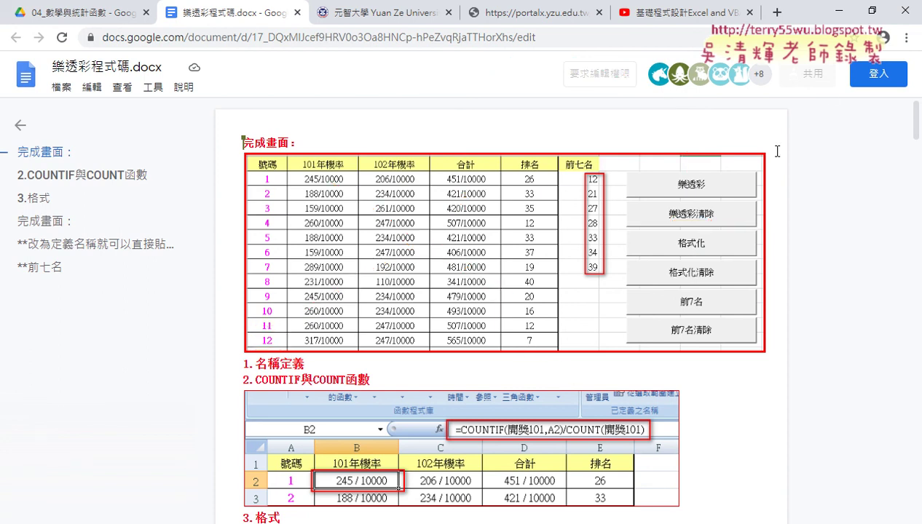
Step: Back in the workbook, check number 12's rank and fill its cell A13 yellow
click(840, 11)
scroll(498, 217, down, 1)
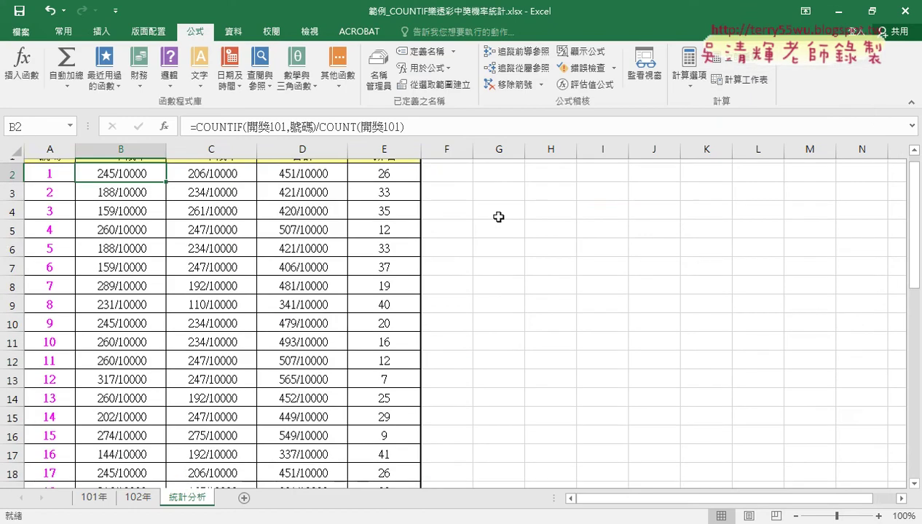
scroll(510, 284, down, 1)
scroll(506, 277, down, 1)
click(378, 281)
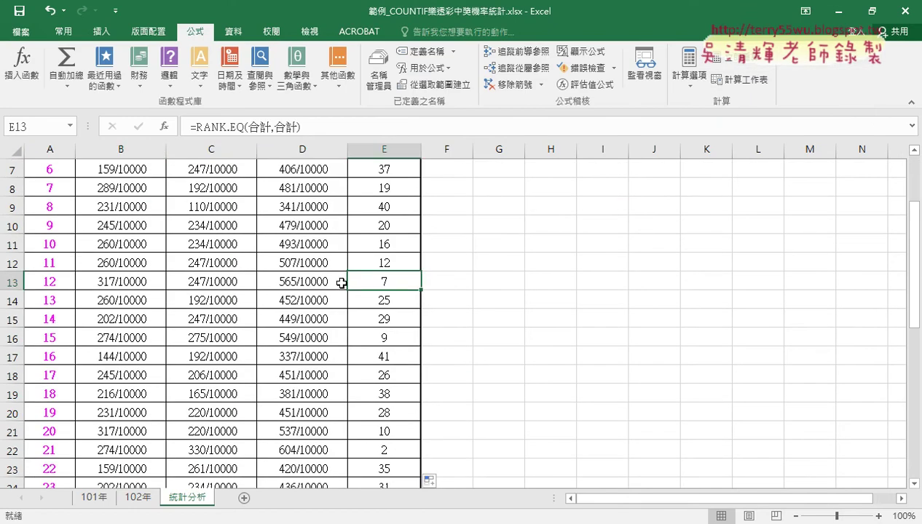
click(57, 281)
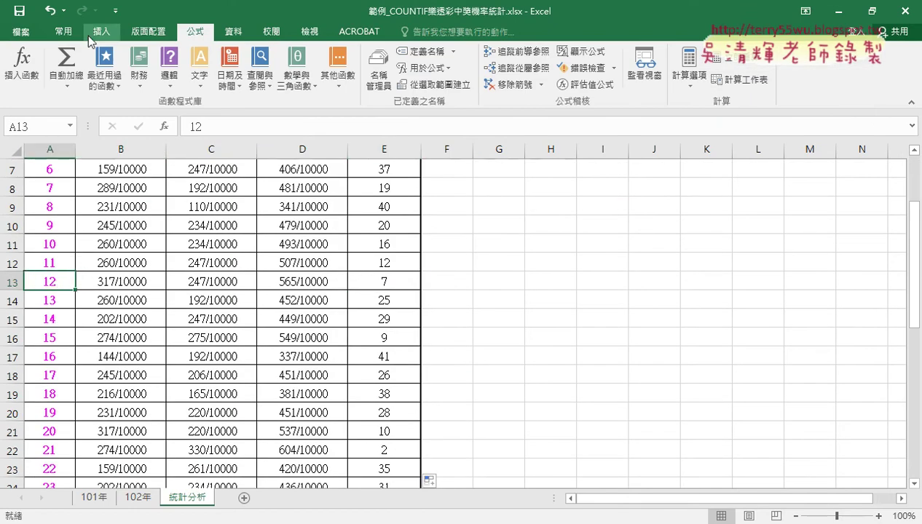
click(64, 31)
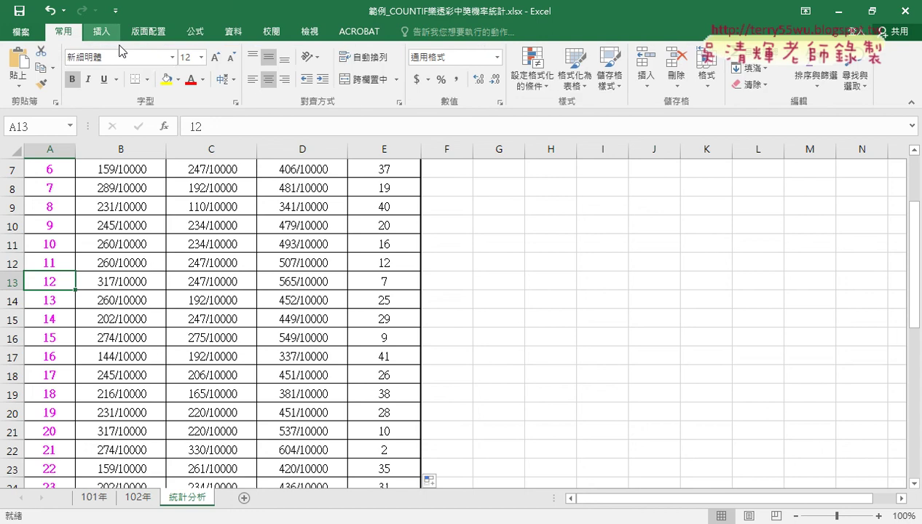
click(167, 80)
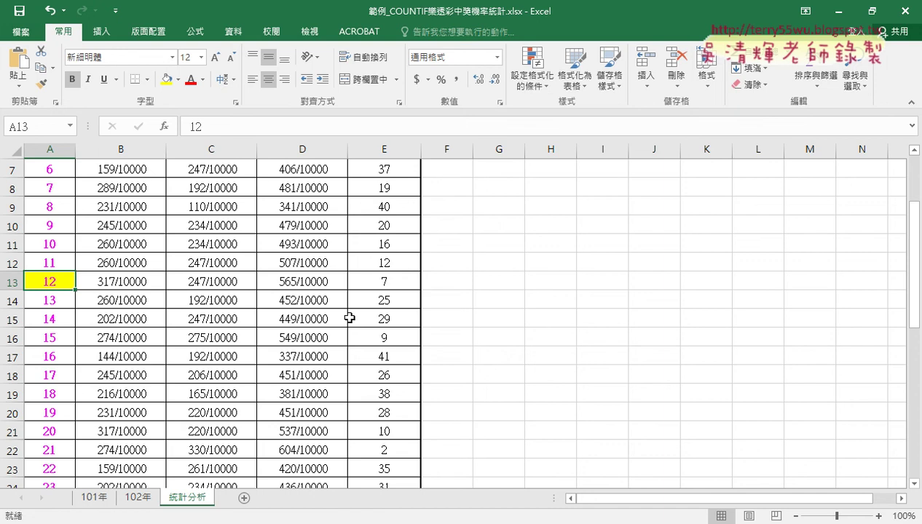
Step: Fill the cells for numbers 21 and 27 (A22, A28) yellow too
click(395, 449)
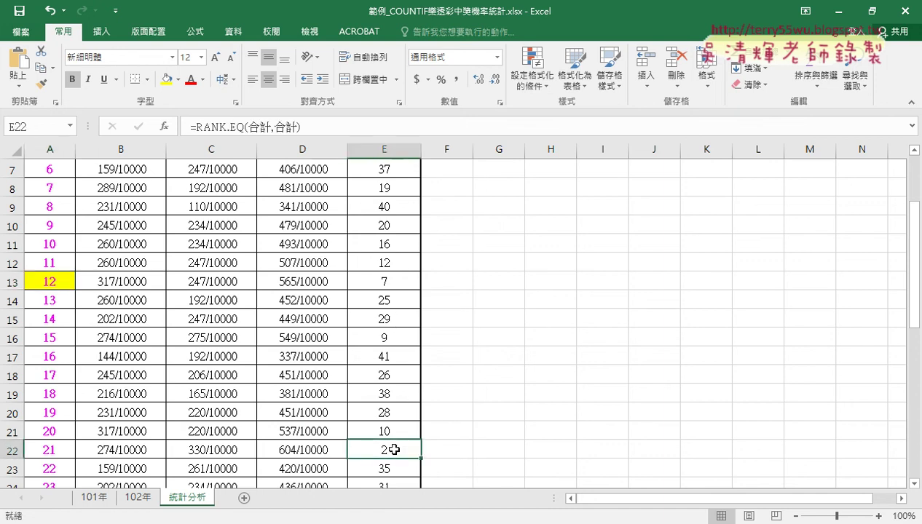
click(40, 447)
click(172, 80)
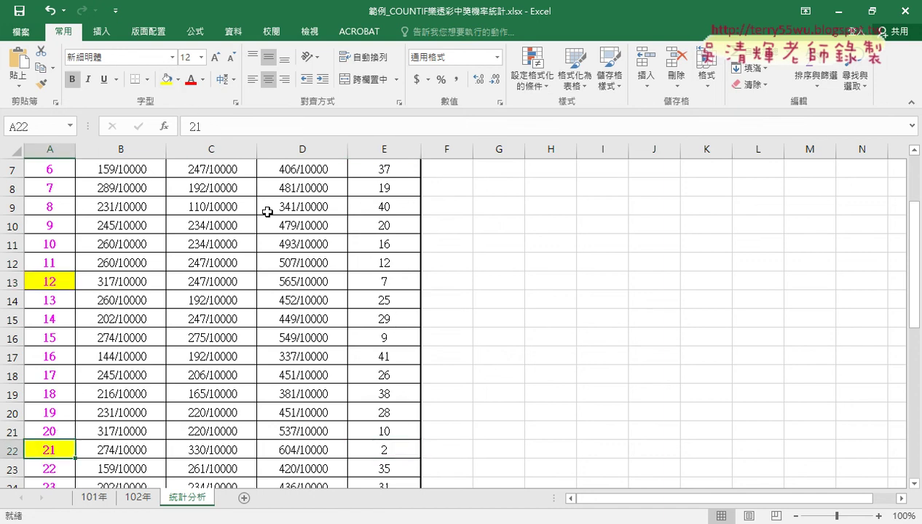
scroll(384, 300, down, 4)
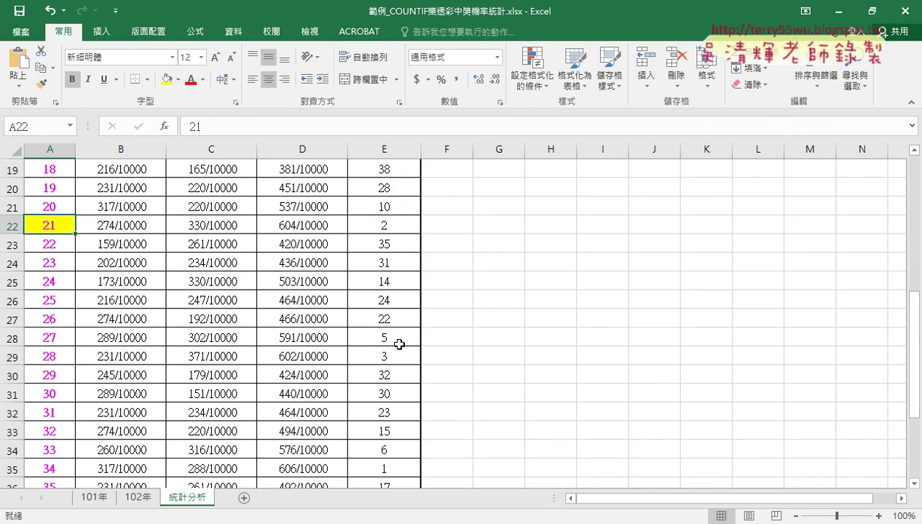
click(394, 339)
click(58, 335)
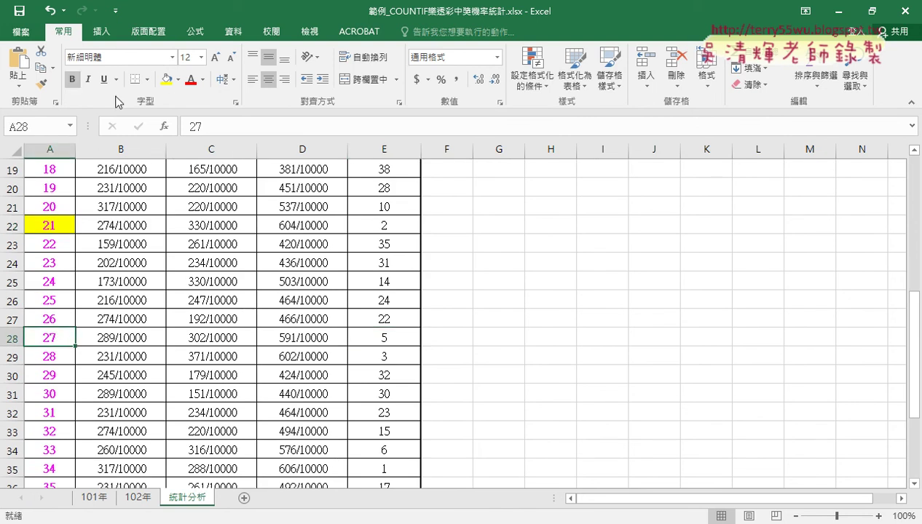
click(166, 80)
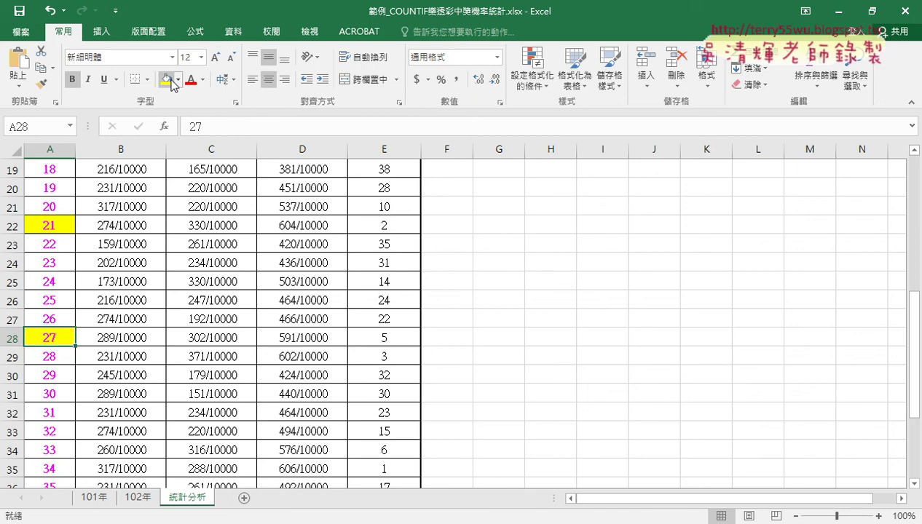
Step: Undo the trial yellow highlights and scroll back up
key(ctrl+z)
key(ctrl+z)
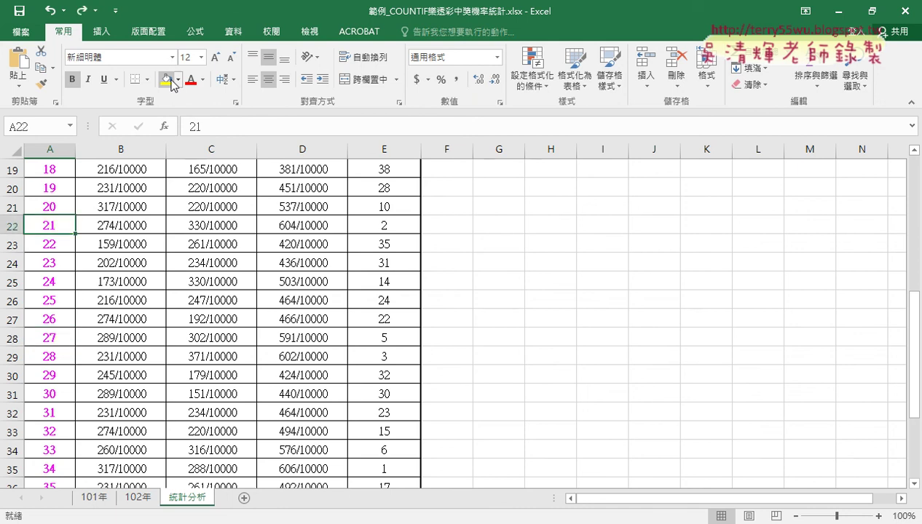
key(ctrl+z)
scroll(288, 195, up, 1)
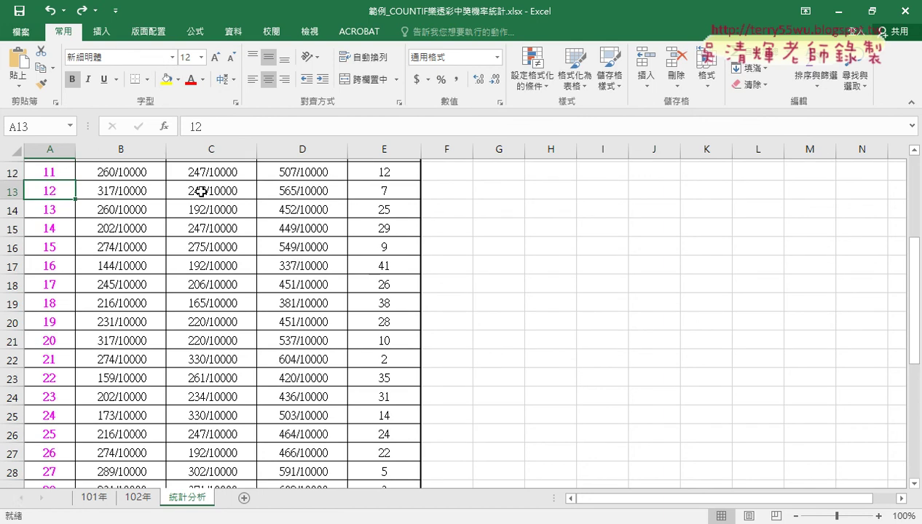
scroll(219, 255, up, 2)
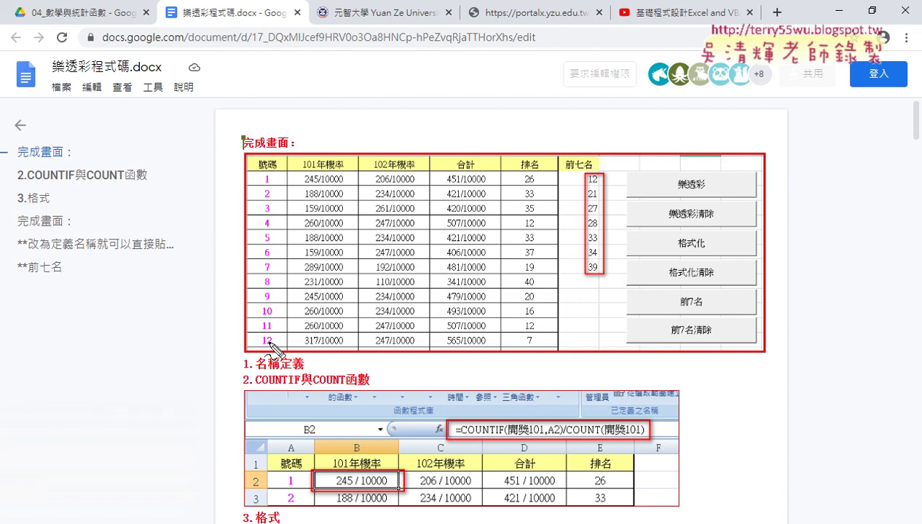
Step: Mark the 前七名 column, rank 7 and number 12 in the example table
mouse_move(599, 285)
mouse_down()
mouse_move(582, 145)
mouse_move(588, 290)
mouse_up()
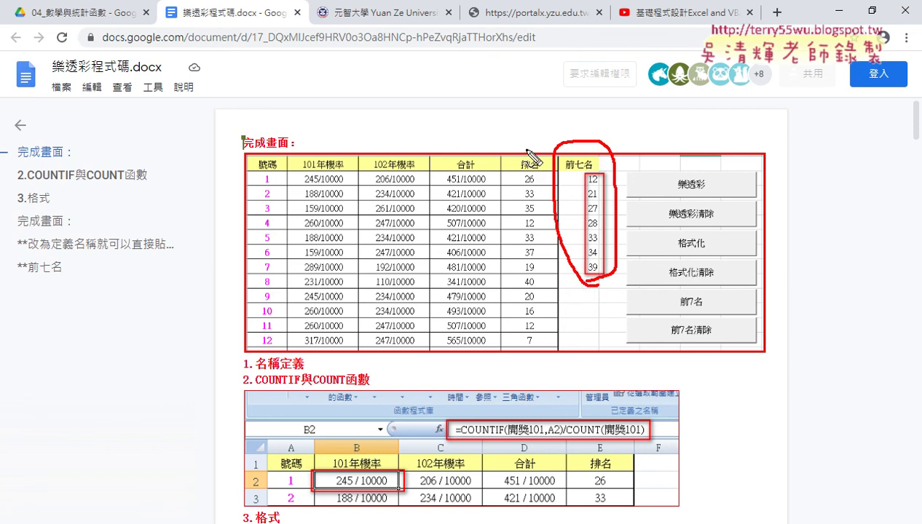
drag(524, 149, 580, 138)
drag(534, 333, 538, 343)
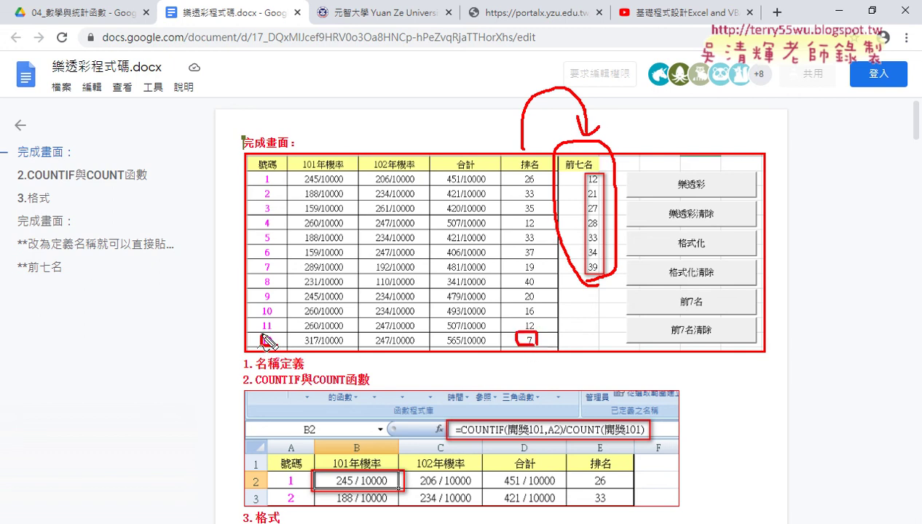
mouse_move(268, 342)
mouse_down()
mouse_move(264, 331)
mouse_move(351, 177)
mouse_move(566, 189)
mouse_up()
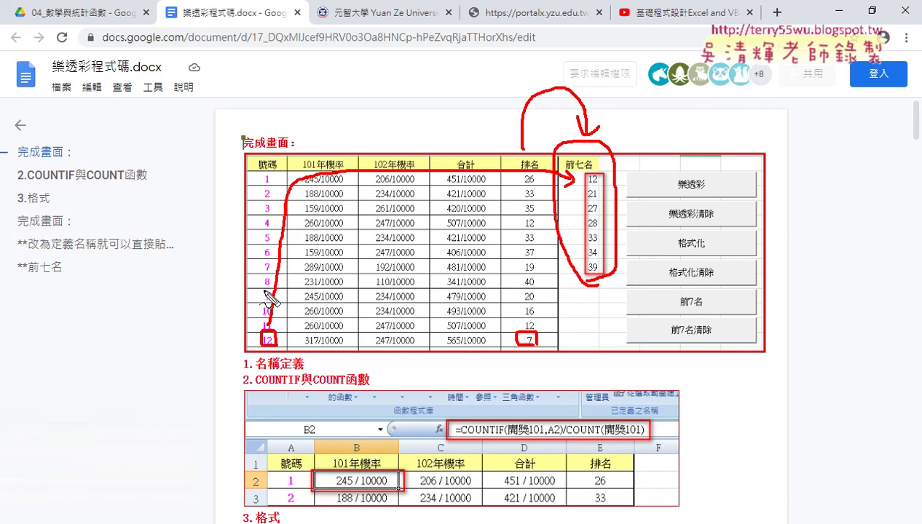
Step: Label columns A and F, number the top-seven rows, circle 前7名, then clear markings
drag(262, 123, 275, 111)
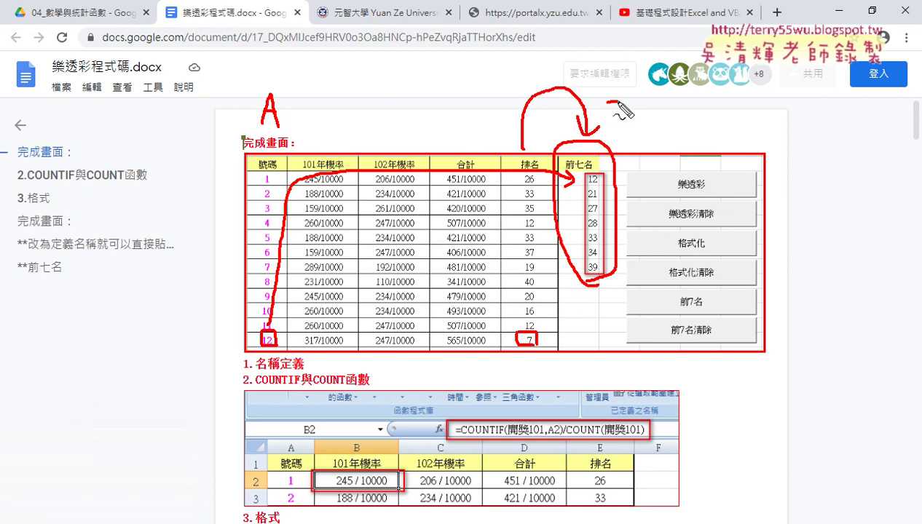
drag(614, 108, 613, 131)
mouse_move(613, 108)
mouse_down()
mouse_move(628, 106)
mouse_move(625, 118)
mouse_up()
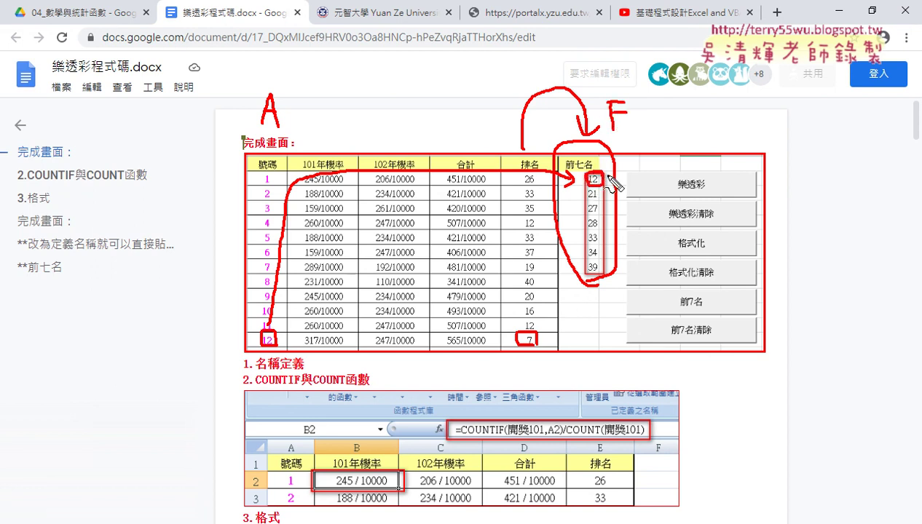
mouse_move(631, 174)
mouse_down()
mouse_move(648, 182)
mouse_move(634, 214)
mouse_move(655, 228)
mouse_move(634, 284)
mouse_up()
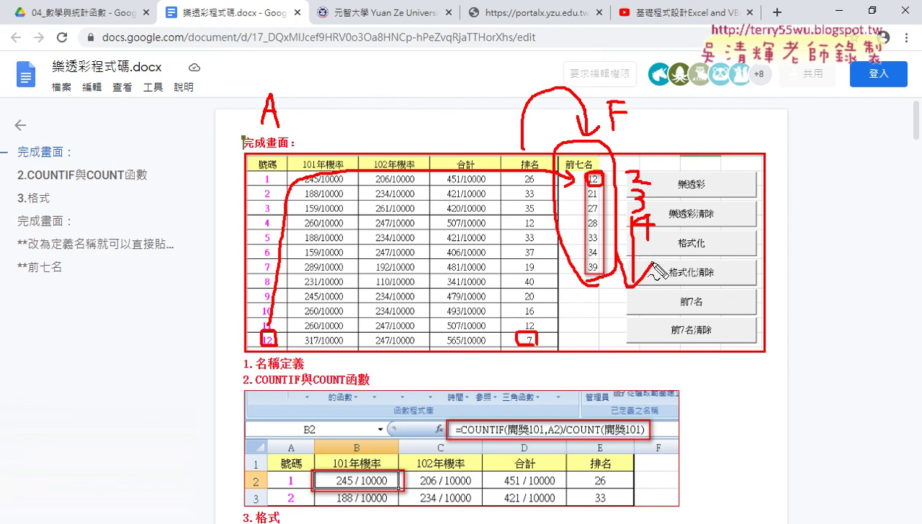
drag(701, 292, 705, 312)
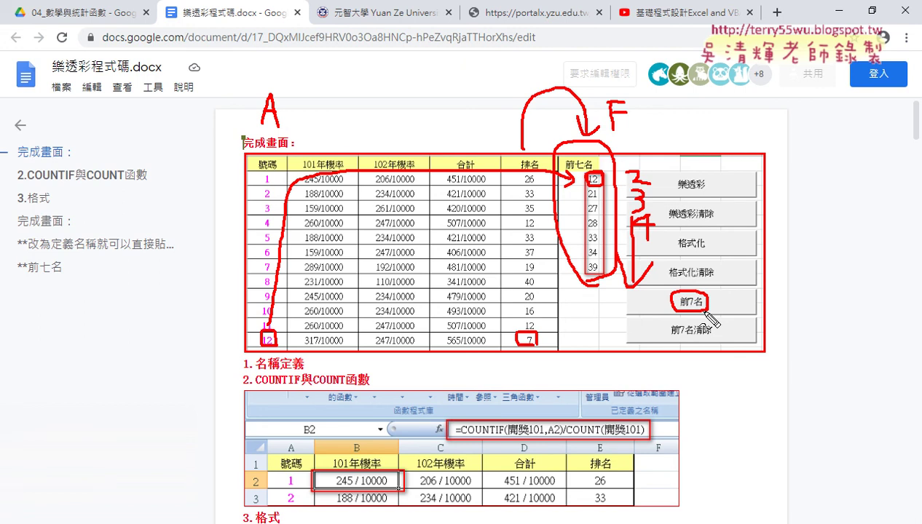
key(Escape)
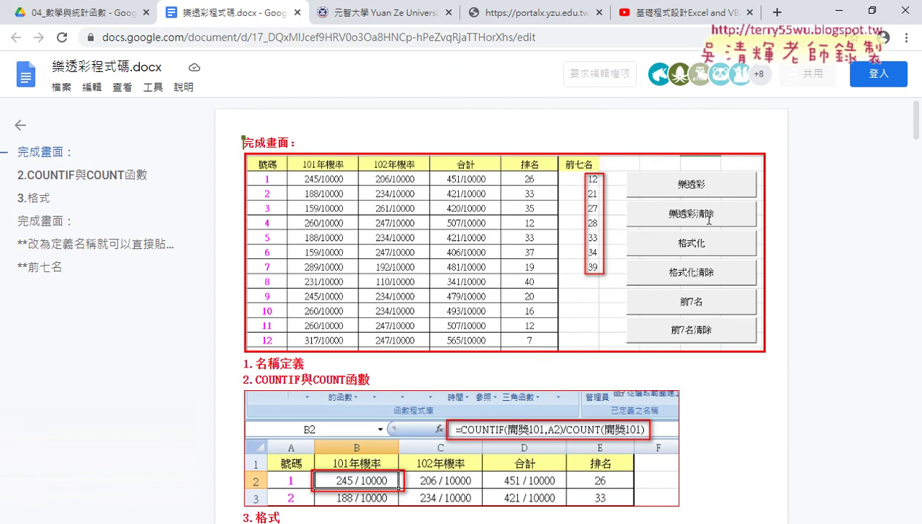
Step: Return to Excel and inspect the B2 probability formula, leaving it unchanged
click(837, 19)
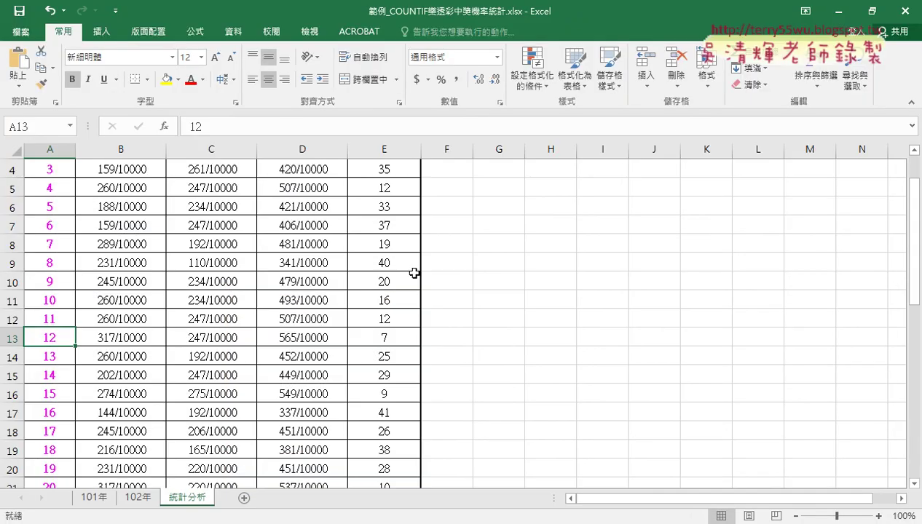
scroll(397, 292, up, 1)
click(107, 193)
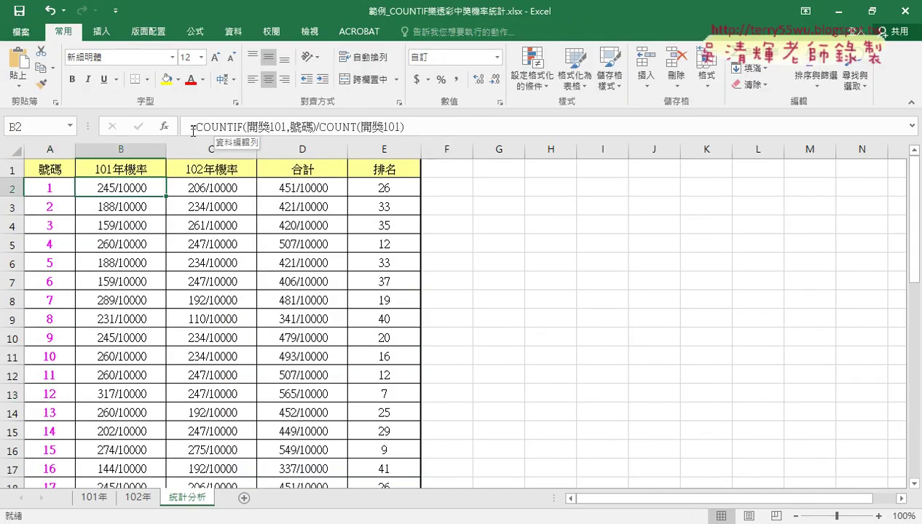
drag(190, 128, 437, 127)
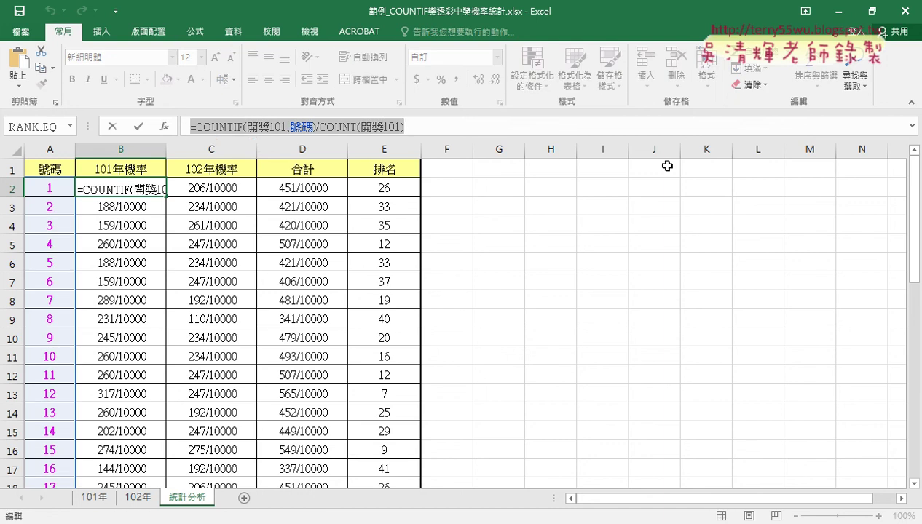
click(115, 12)
click(448, 248)
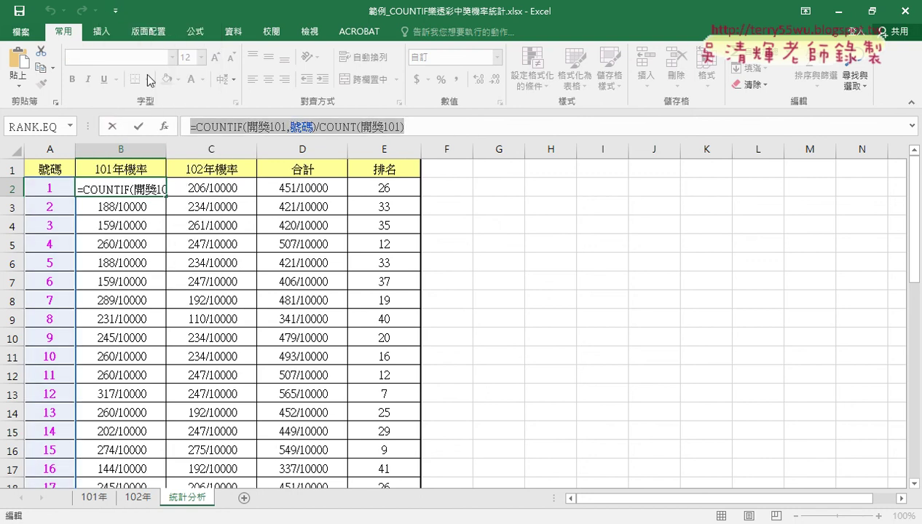
click(111, 126)
Step: Tick 開發人員 (Developer) under Customize Ribbon and confirm with OK
click(115, 11)
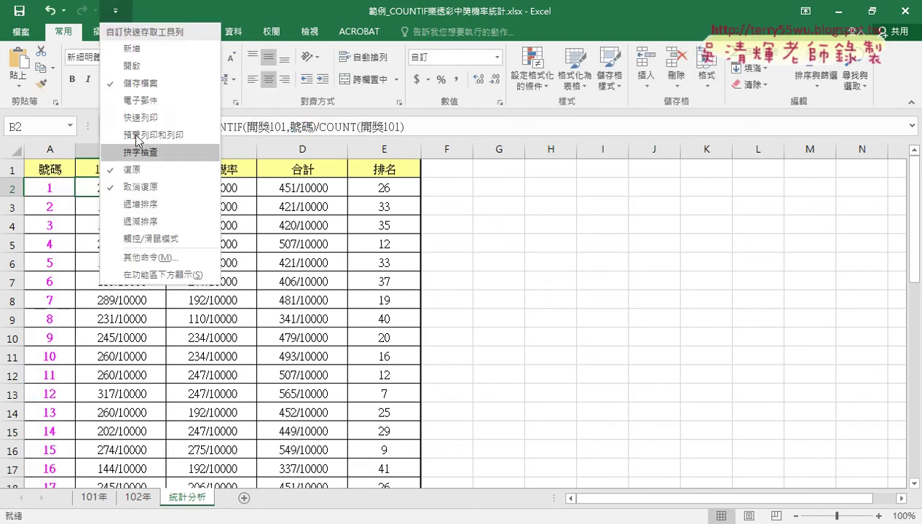
click(155, 258)
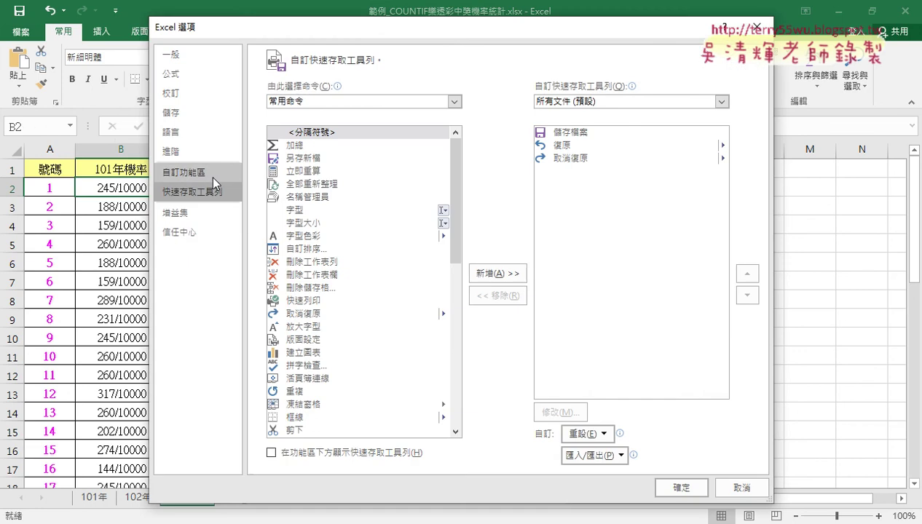
click(211, 175)
click(523, 320)
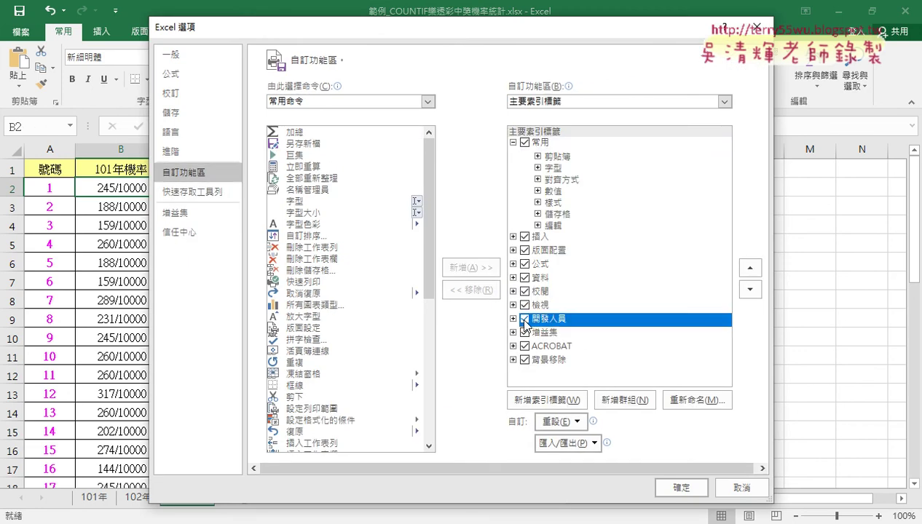
click(681, 487)
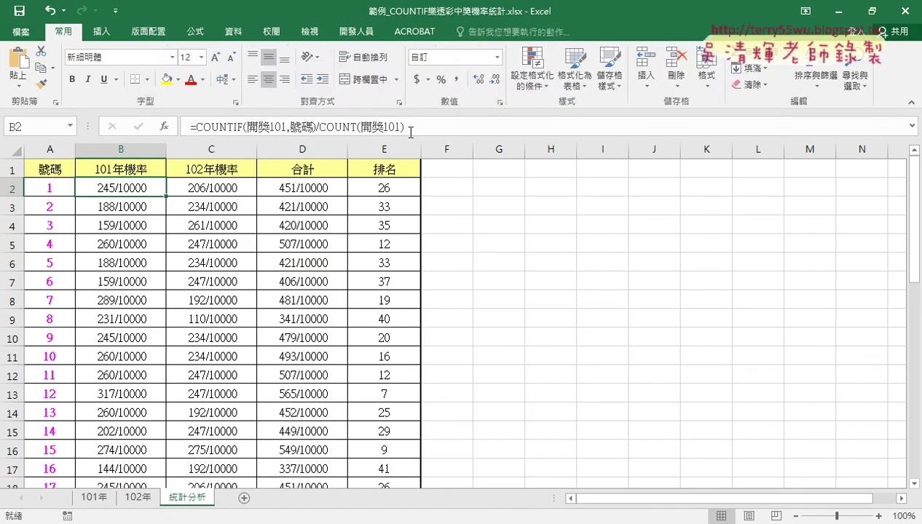
Step: Open the Visual Basic editor from the Developer tab as a window over the sheet
click(366, 37)
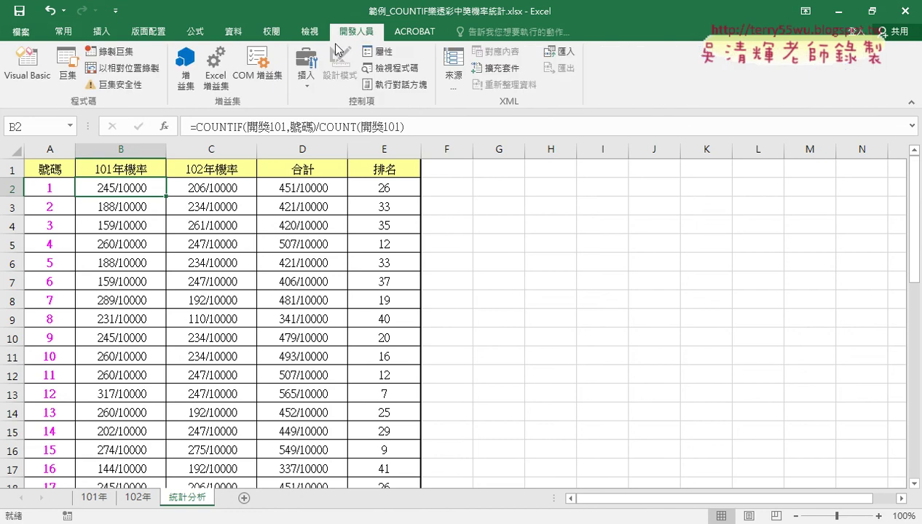
click(27, 65)
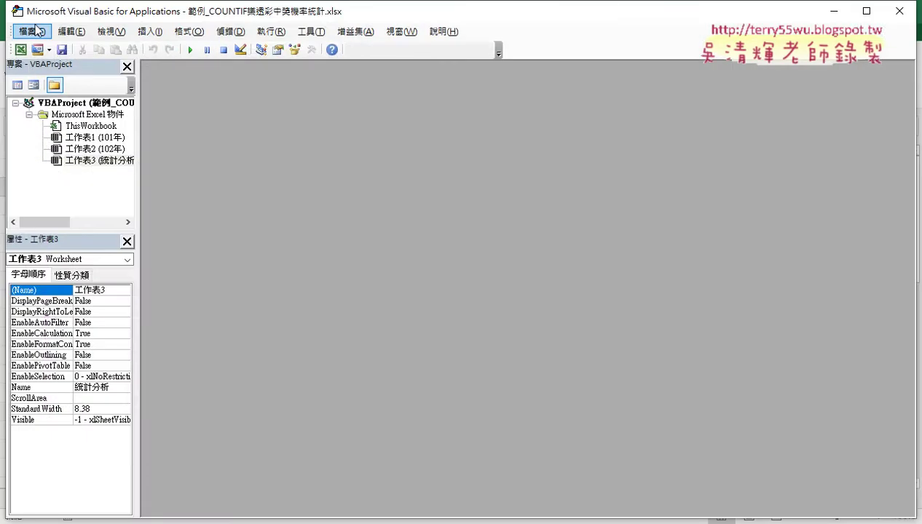
mouse_move(27, 13)
mouse_down()
mouse_move(258, 46)
mouse_move(528, 21)
mouse_up()
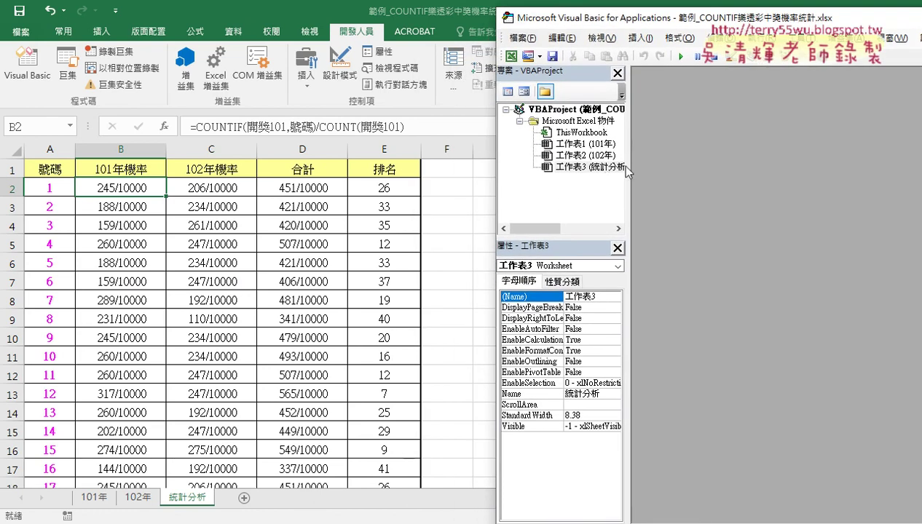
drag(626, 169, 681, 169)
Step: Insert a new Module1 into the workbook's project and enlarge its code window
right_click(576, 145)
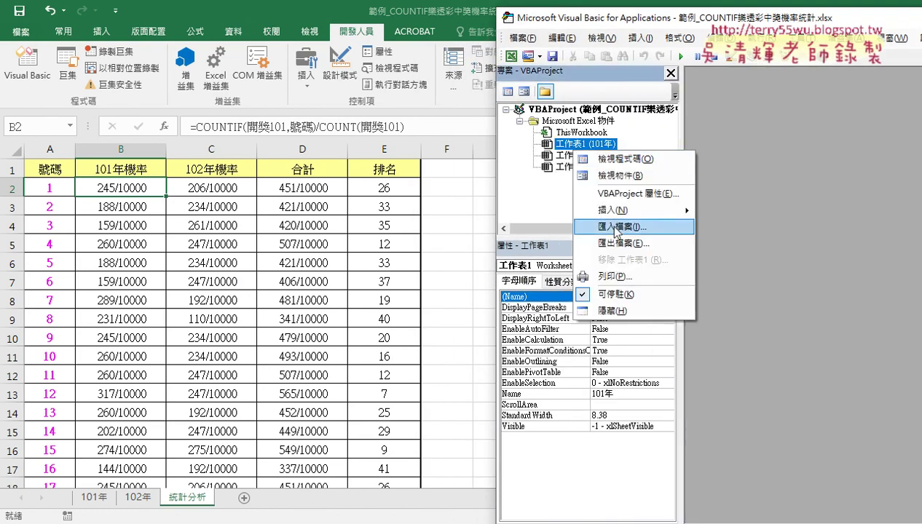
mouse_move(634, 210)
click(743, 232)
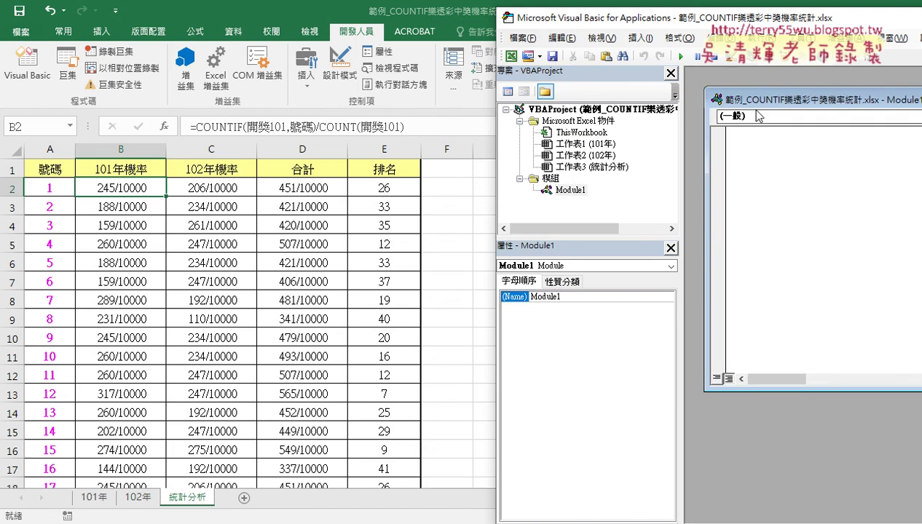
double_click(751, 113)
drag(709, 22, 695, 22)
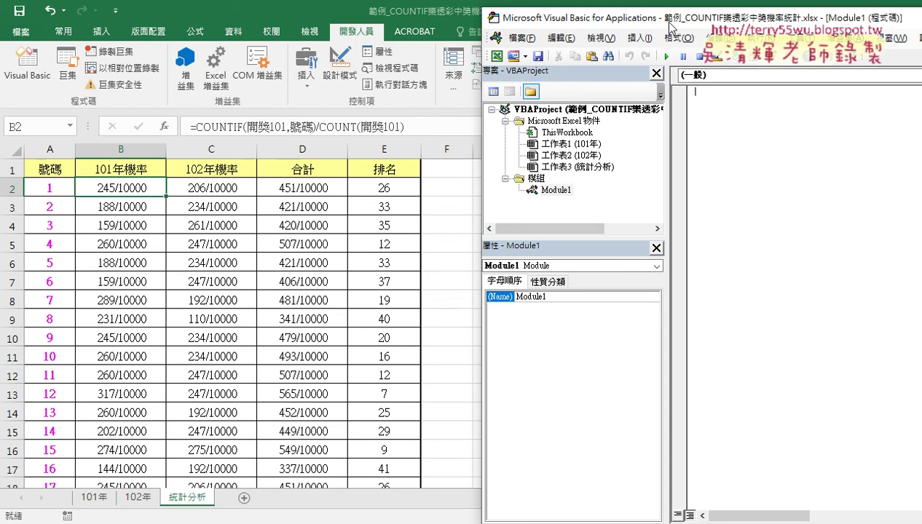
Step: Declare Sub 樂透彩清除() in Module1
drag(661, 23, 551, 25)
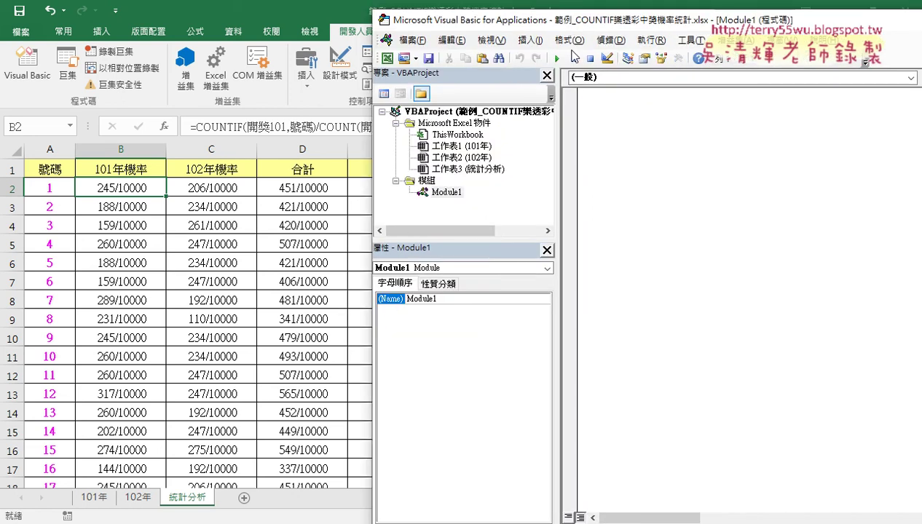
text(s)
text( 樂透ㄘ)
text(彩)
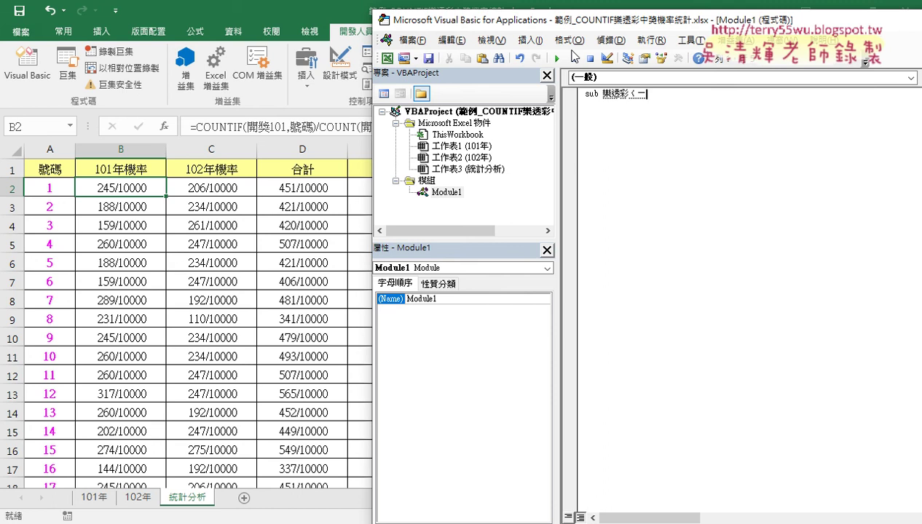
text(清除)
key(Return)
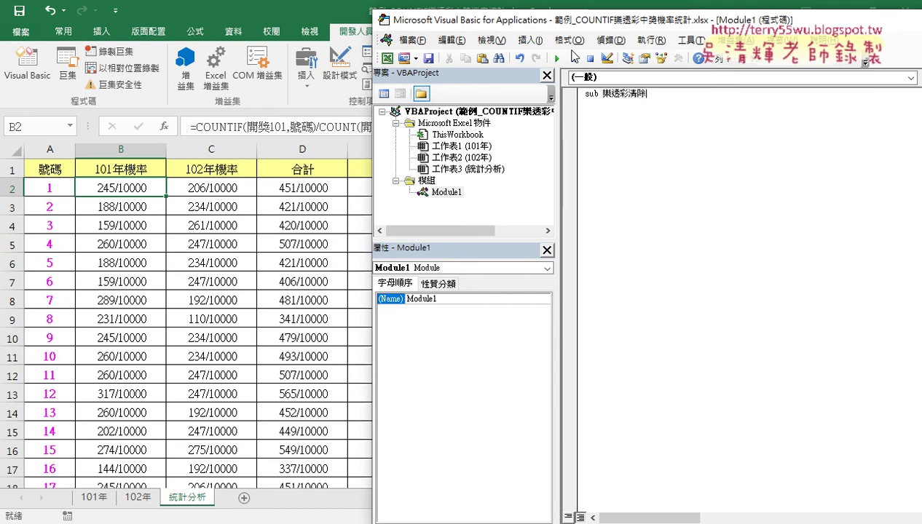
key(Return)
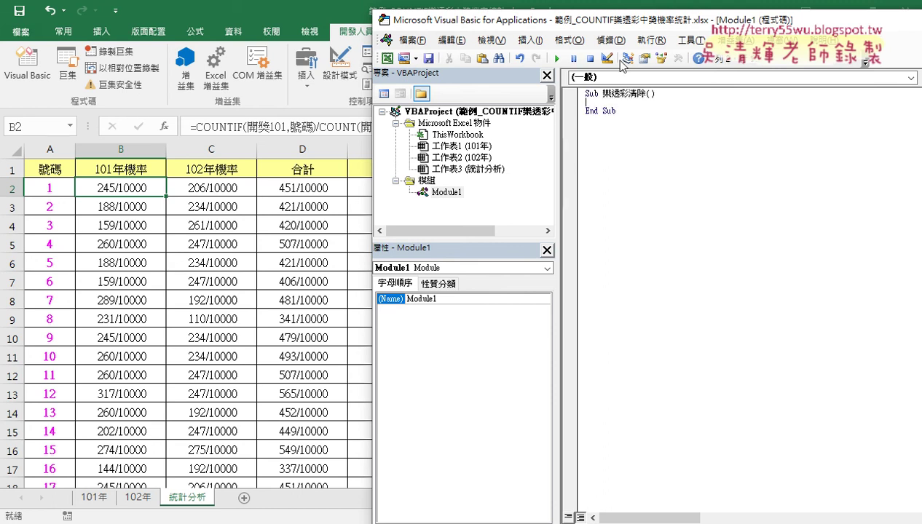
Step: Set the Editor Format font size to 14 and widen the code area
click(689, 40)
click(717, 105)
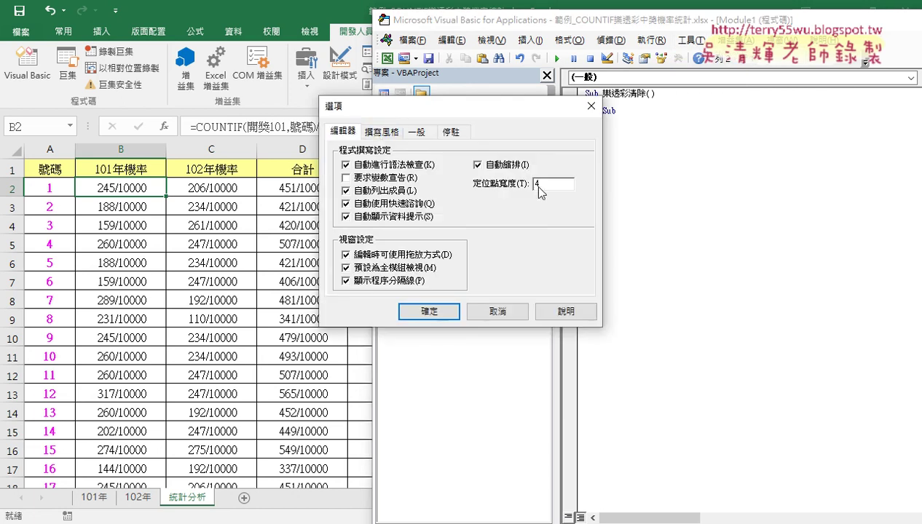
click(376, 135)
click(536, 196)
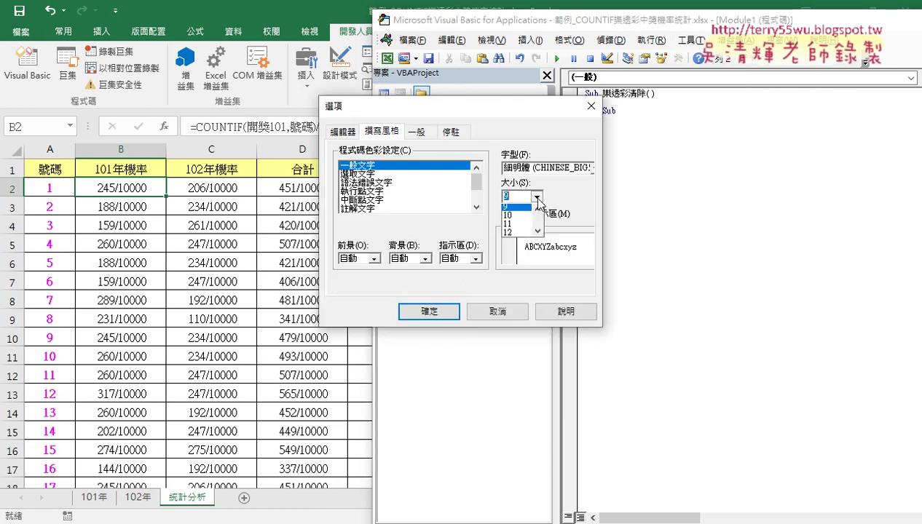
scroll(536, 235, down, 2)
click(512, 234)
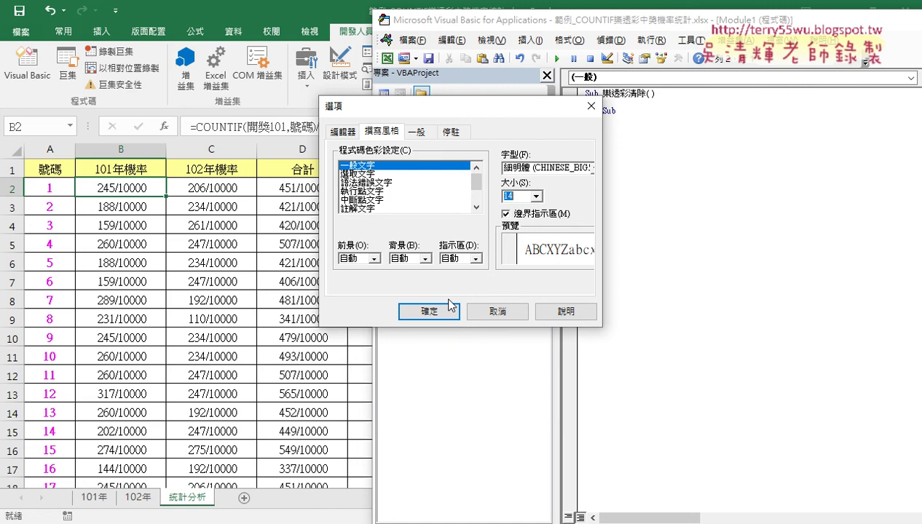
click(436, 309)
drag(552, 157, 495, 113)
text(for)
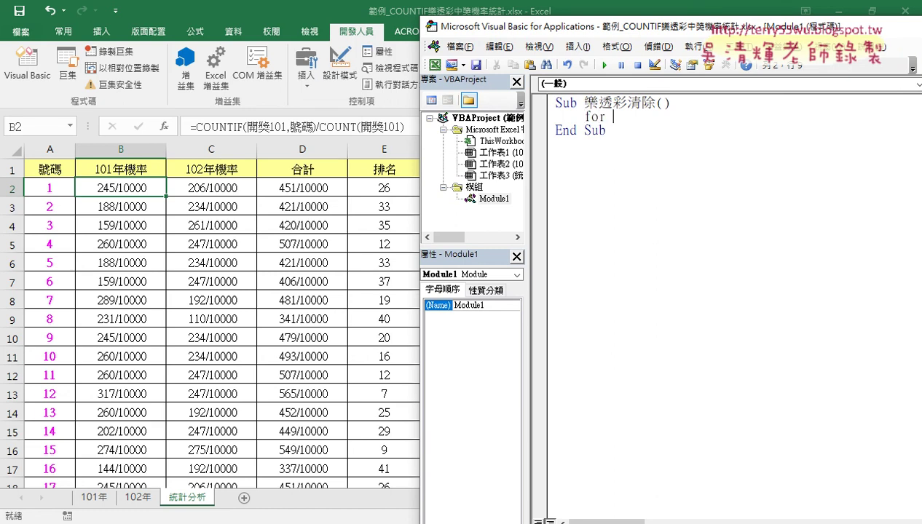
Step: Start the loop as For i = 2 and check the sheet for its last data row
text(i=)
text(2 to)
click(53, 187)
scroll(46, 205, down, 5)
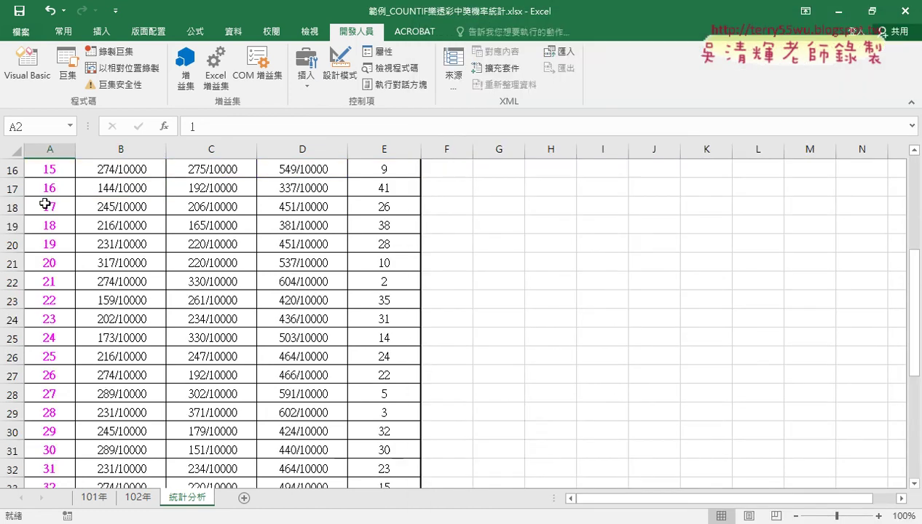
scroll(45, 204, down, 5)
scroll(45, 205, down, 1)
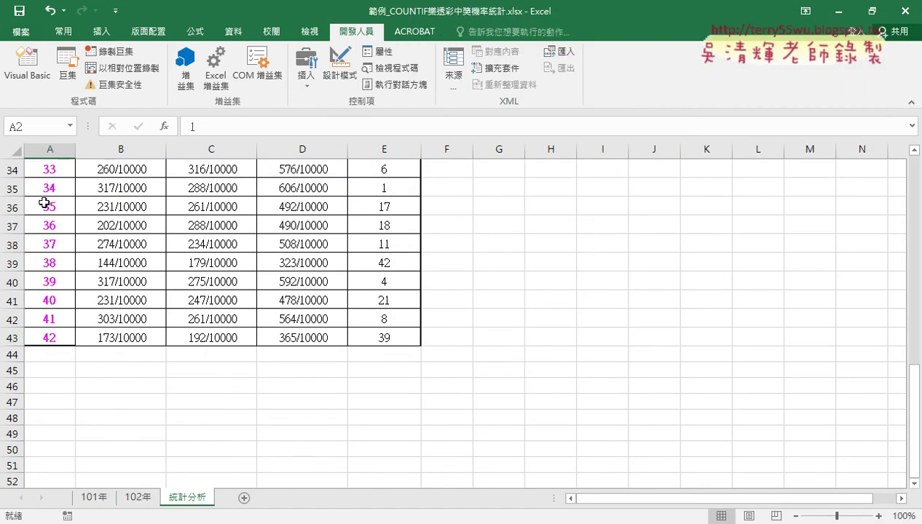
scroll(44, 205, up, 10)
click(27, 67)
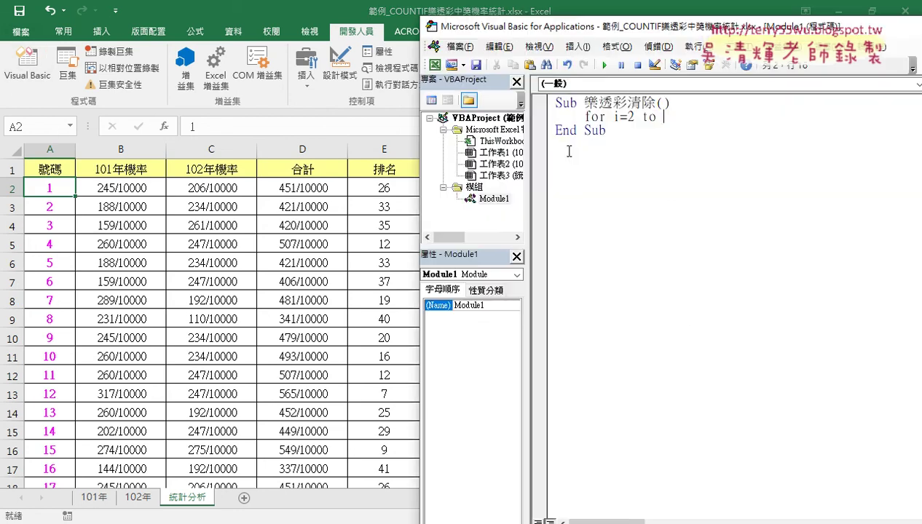
Step: Complete the loop To 43 with Next, blanking Cells(i, "B") inside it
text(43)
key(Return)
key(Return)
text(n)
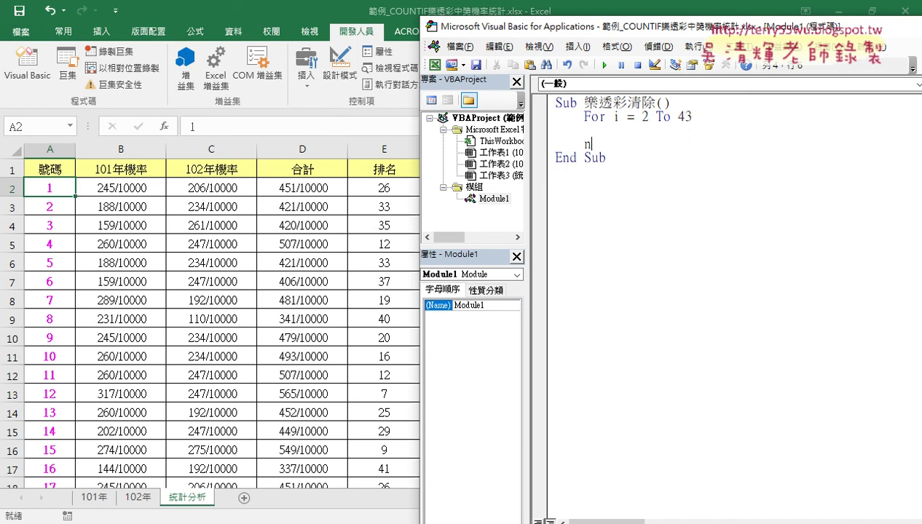
text(ext)
key(Up)
text(cells)
text(()
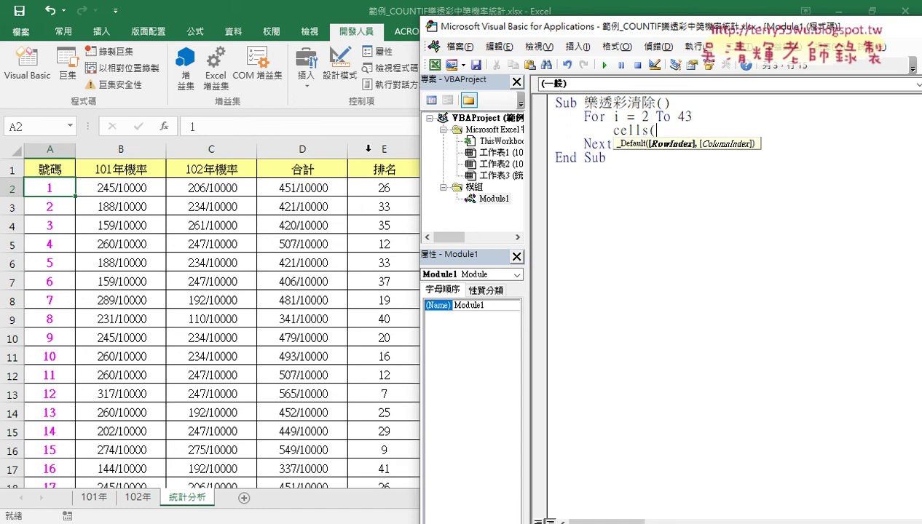
text(i,"B)
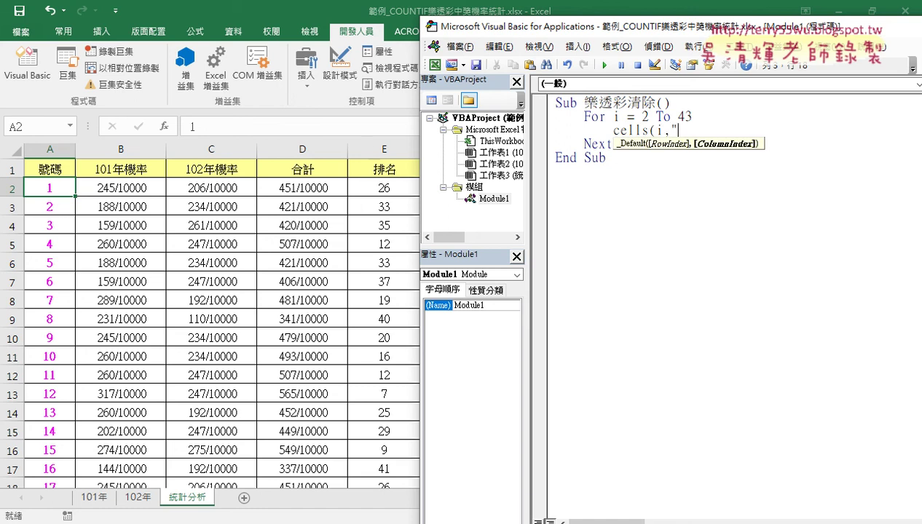
text(")="")
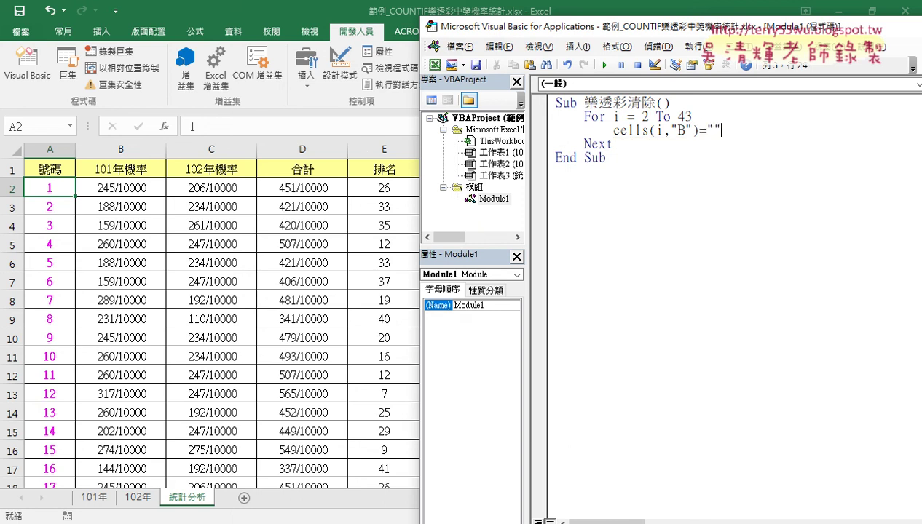
key(Return)
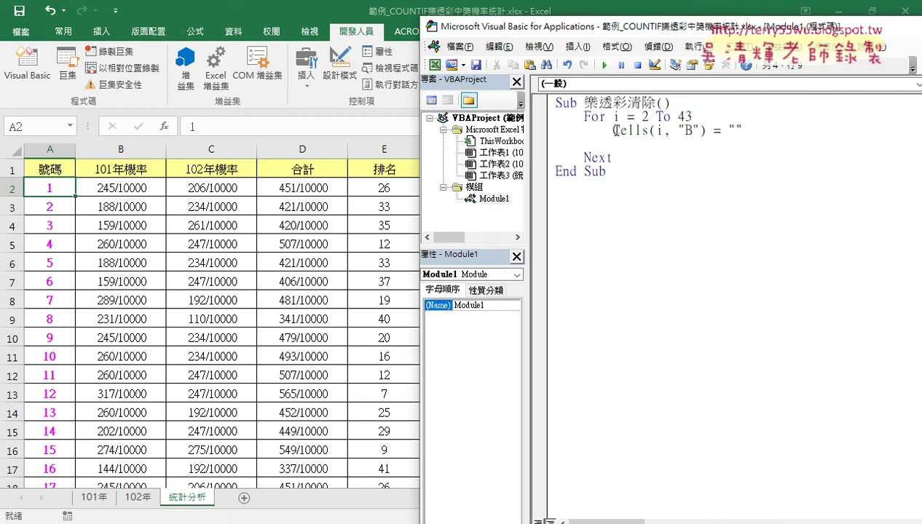
Step: Paste three more copies of the Cells(i, "B") clearing line inside the loop
drag(612, 130, 743, 129)
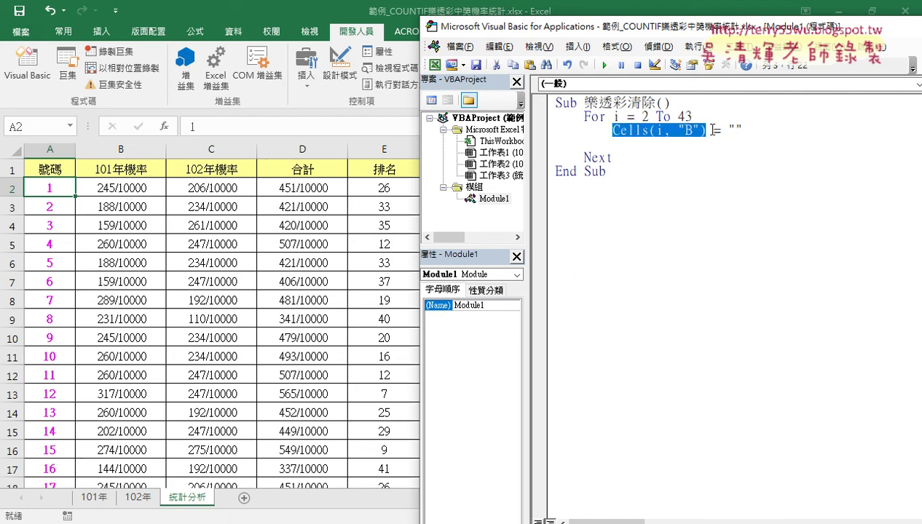
key(ctrl+c)
click(652, 148)
key(ctrl+v)
key(Return)
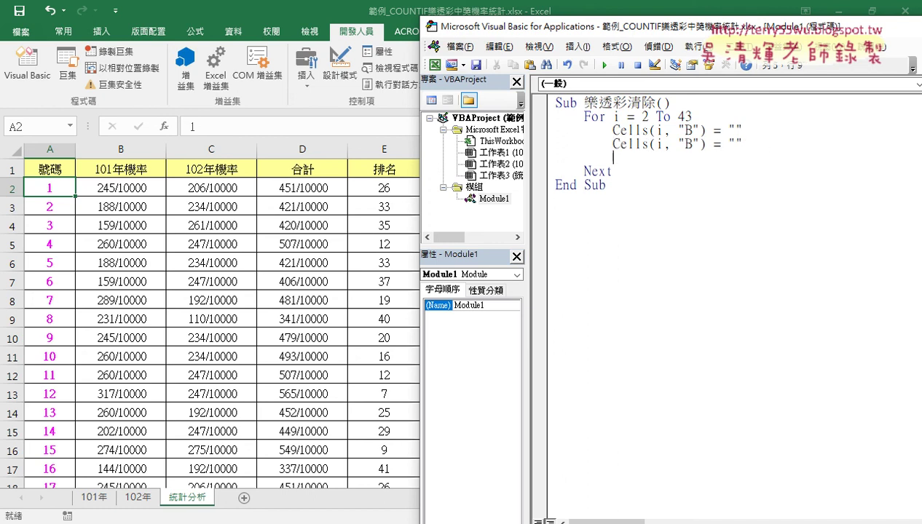
key(ctrl+v)
key(Return)
key(ctrl+v)
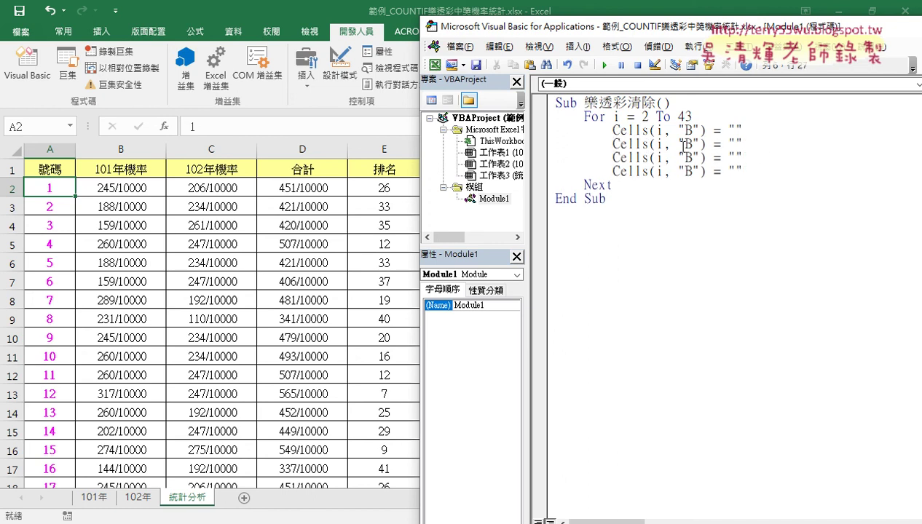
Step: Change the copied lines' column letters to C, D and E
double_click(686, 143)
text(C)
double_click(687, 158)
text(D)
double_click(686, 171)
text(E)
Step: Widen the code area and select the whole 樂透彩清除 procedure
key(Down)
key(Down)
click(662, 159)
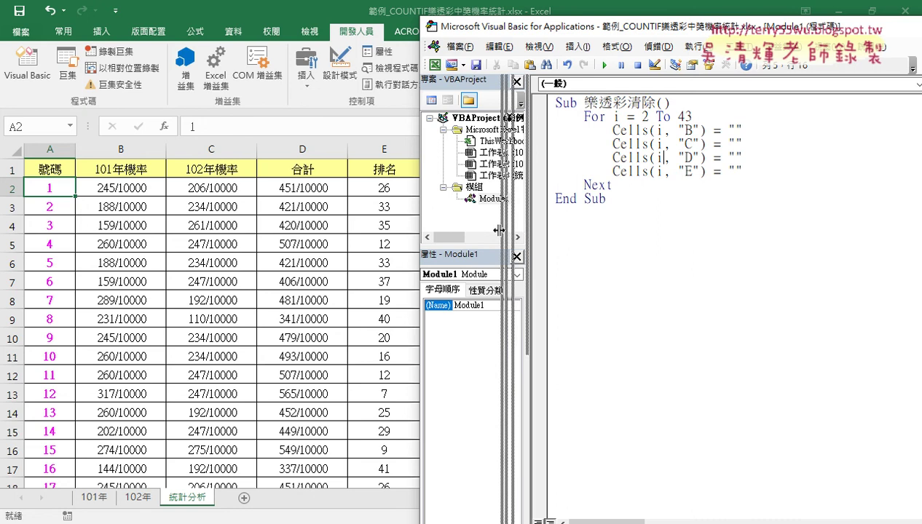
drag(537, 239, 508, 238)
drag(520, 31, 562, 32)
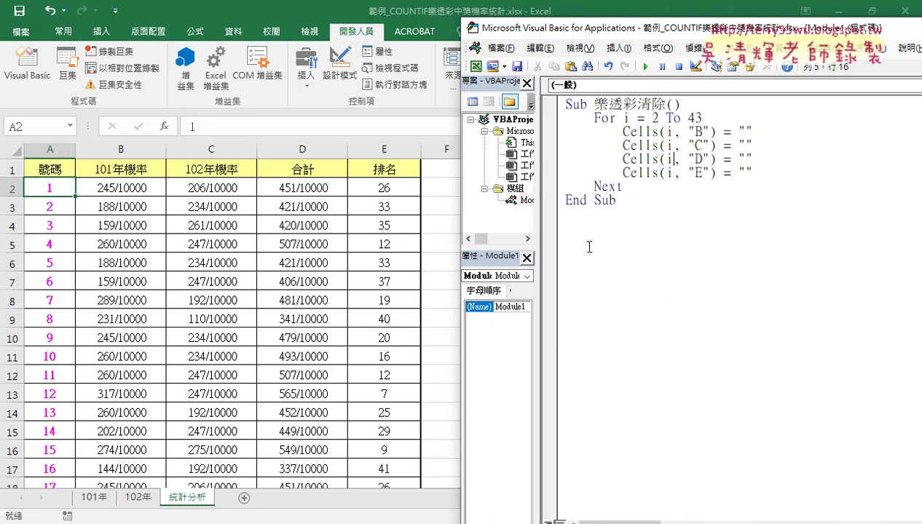
drag(622, 204, 555, 102)
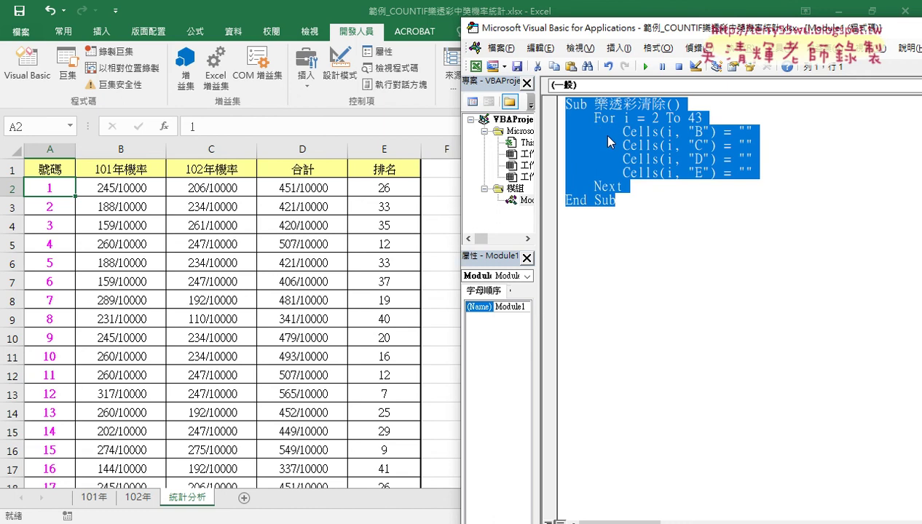
Step: Duplicate the procedure below and rename the copy Sub 樂透彩
key(ctrl+c)
click(581, 212)
key(ctrl+v)
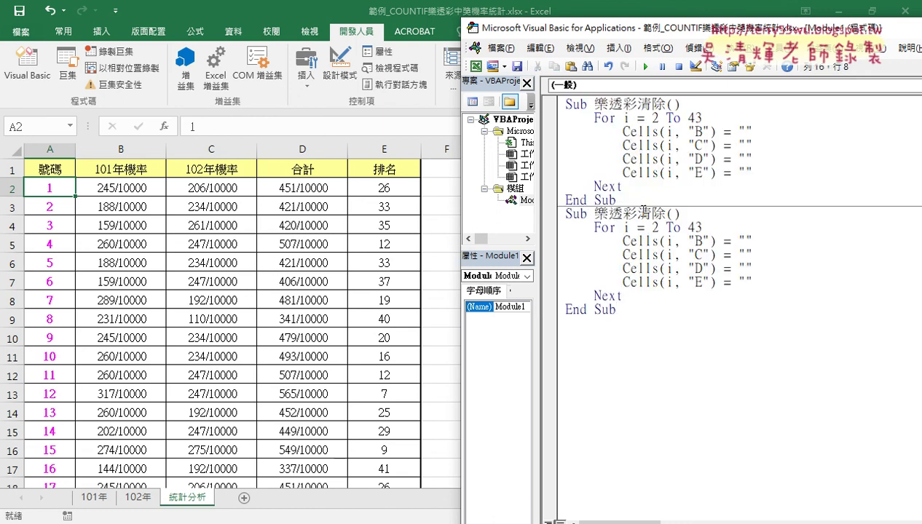
drag(635, 213, 662, 213)
key(Delete)
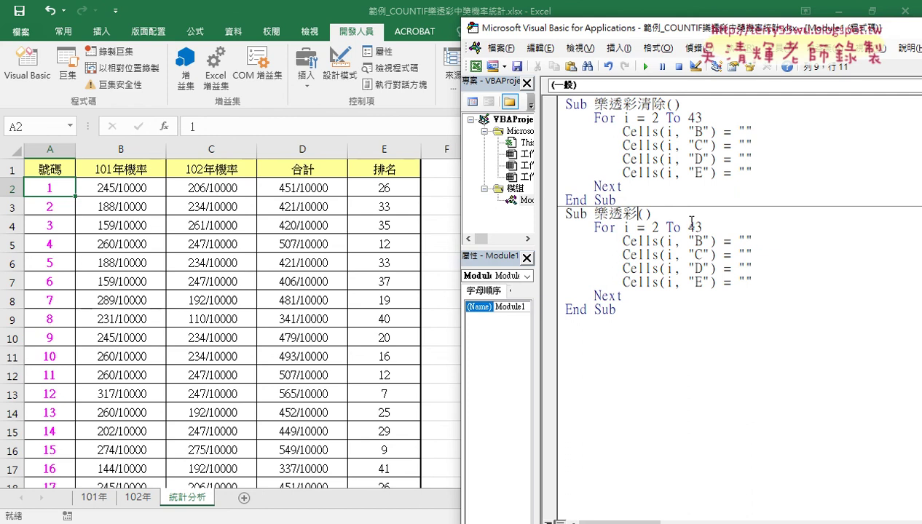
Step: Review the copy's column B line, then bring the 統計分析 sheet forward to view B2
click(746, 241)
drag(753, 131, 738, 132)
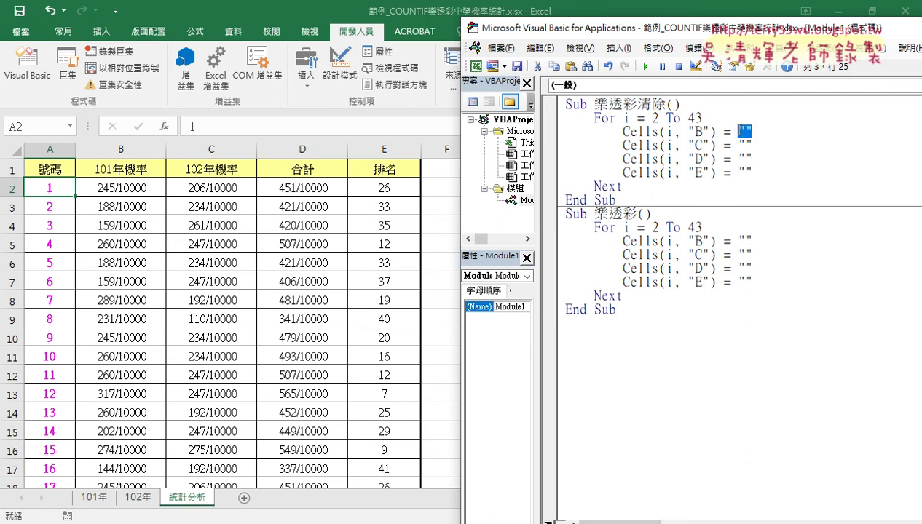
click(749, 240)
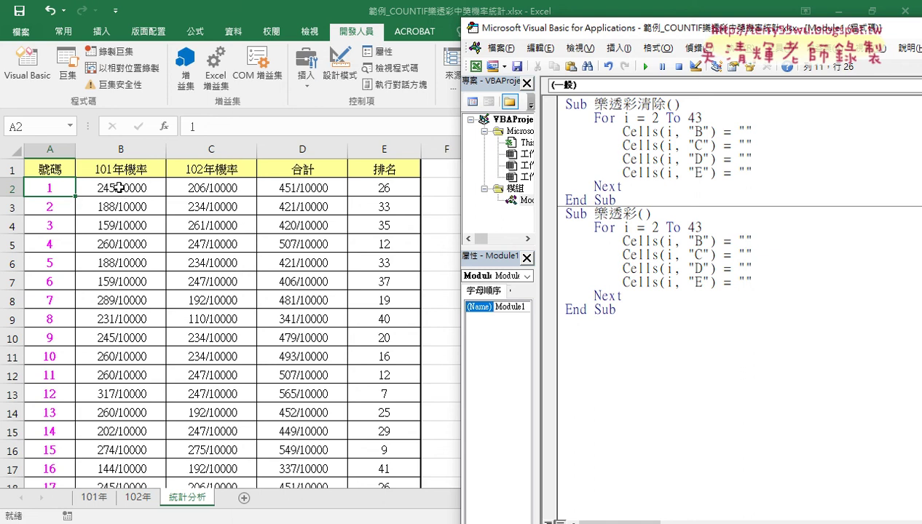
mouse_move(140, 197)
mouse_down()
mouse_move(156, 180)
mouse_move(151, 207)
mouse_up()
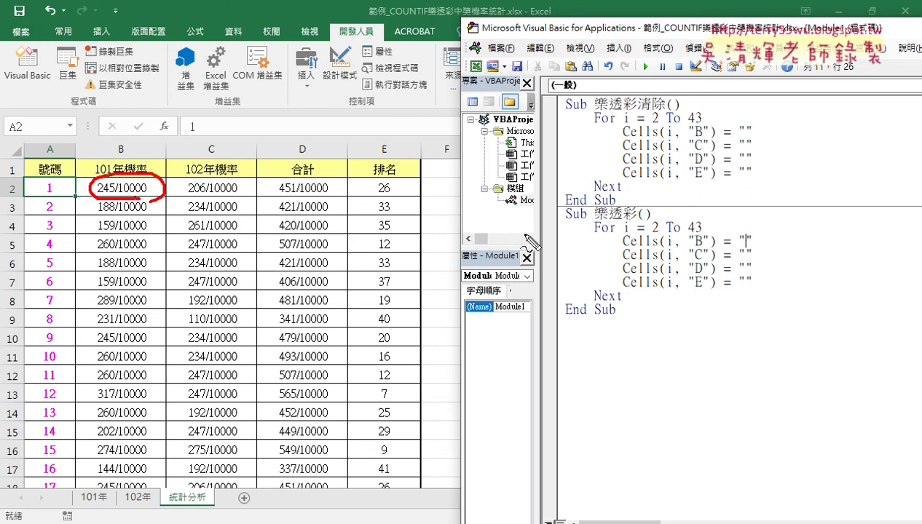
key(Escape)
Step: Paste cell B2's COUNTIF probability formula into the macro's column B line
click(142, 184)
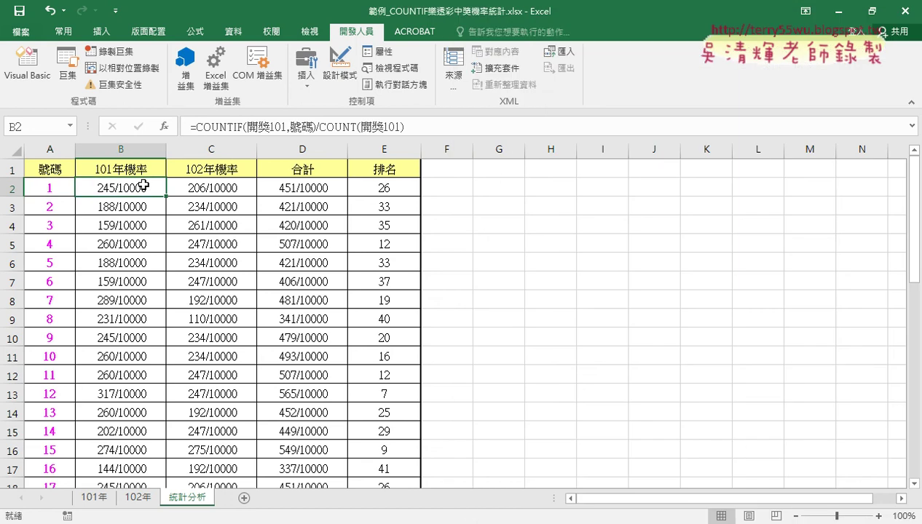
drag(433, 127, 189, 127)
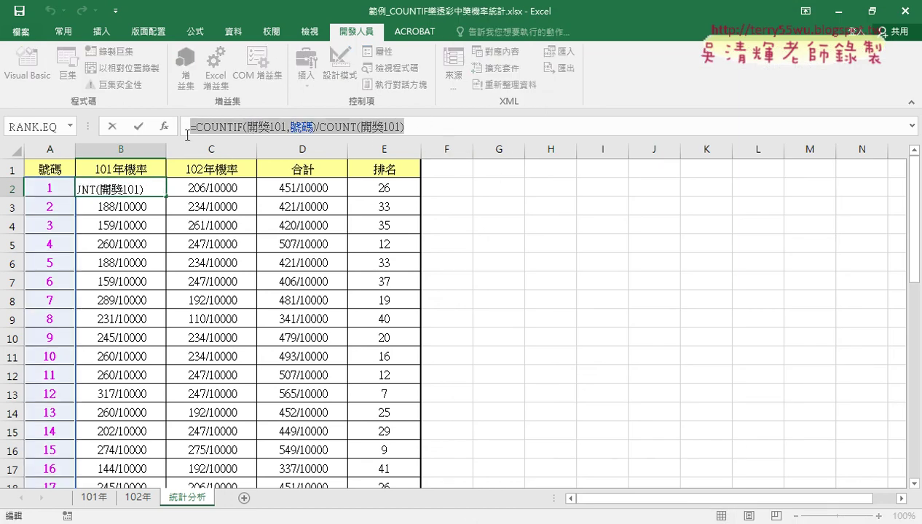
click(111, 127)
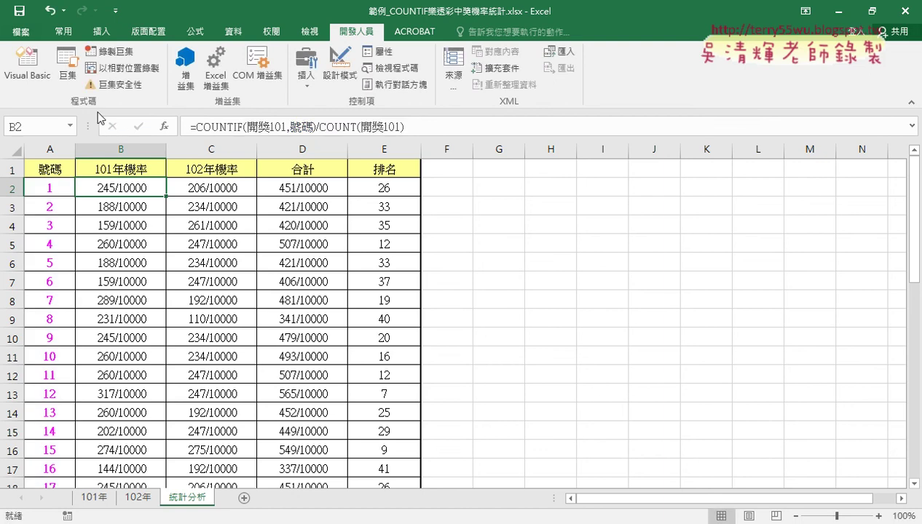
click(10, 71)
key(ctrl+v)
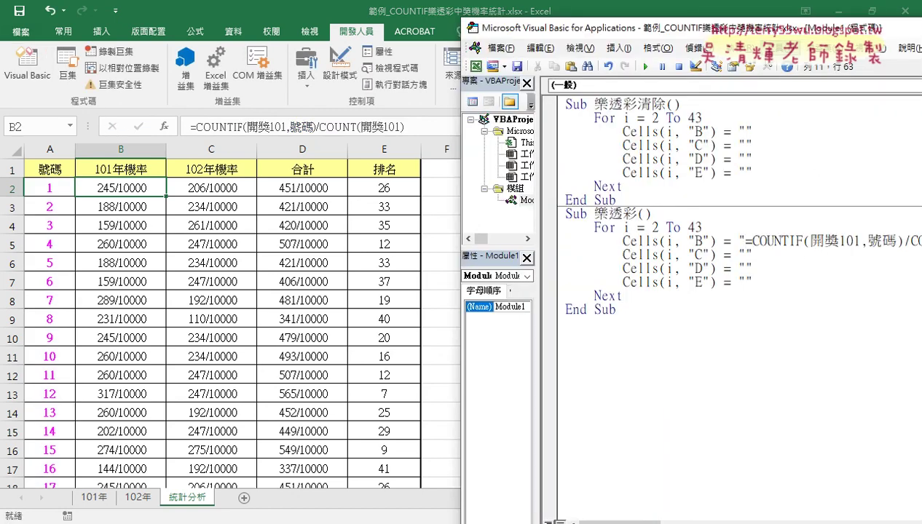
drag(752, 35, 642, 23)
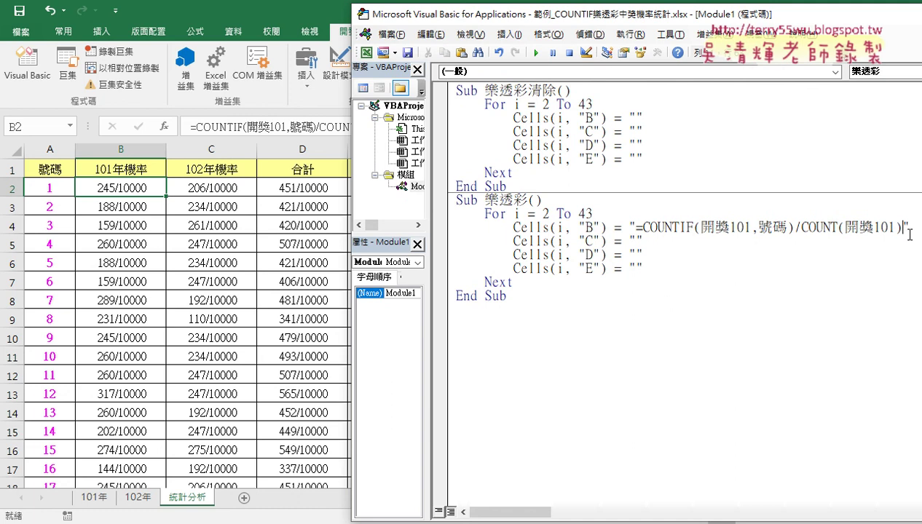
drag(902, 227, 633, 227)
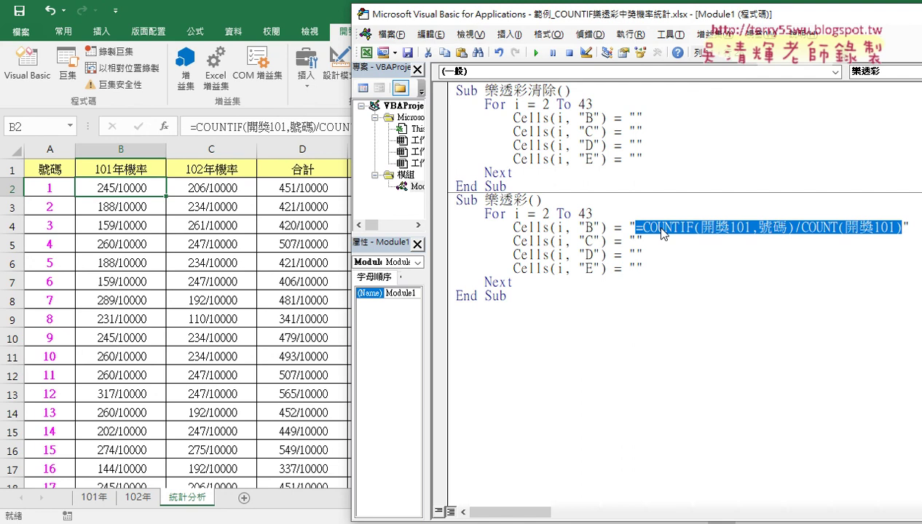
Step: Paste cell C2's COUNTIF probability formula into the macro's column C line
click(217, 191)
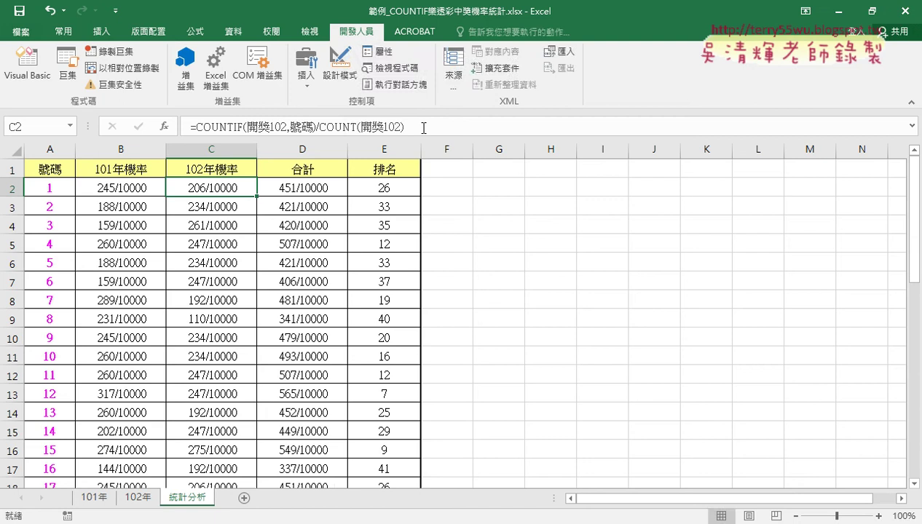
drag(423, 127, 188, 127)
click(115, 127)
click(40, 73)
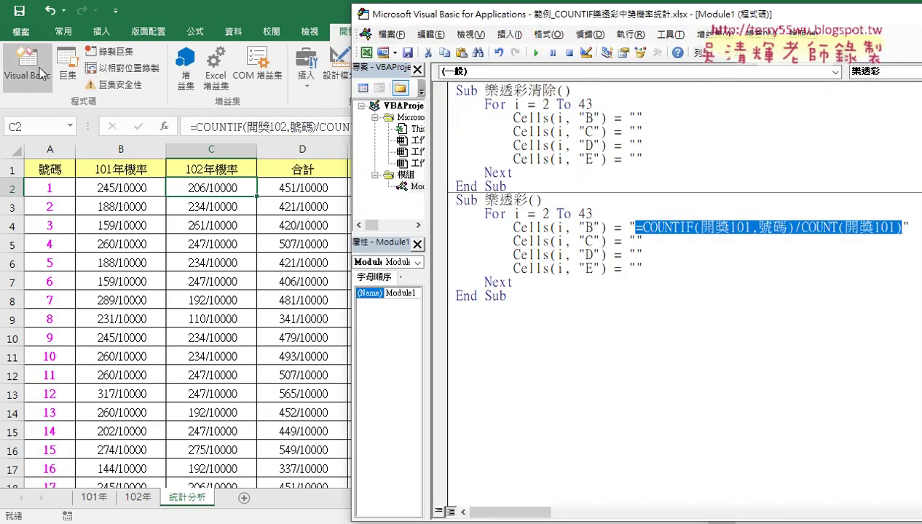
click(634, 240)
key(ctrl+v)
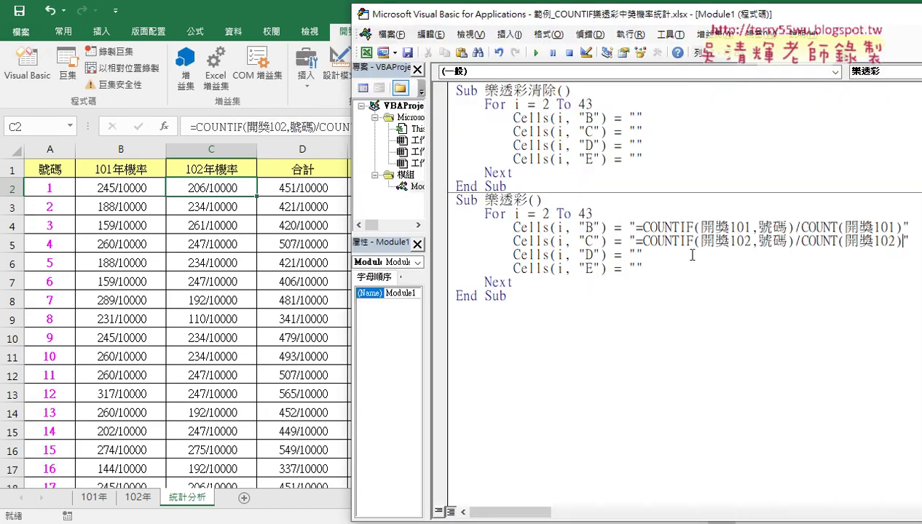
Step: Rewrite D2's total as =_101年機率+_102年機率 and fill it down column D
click(298, 188)
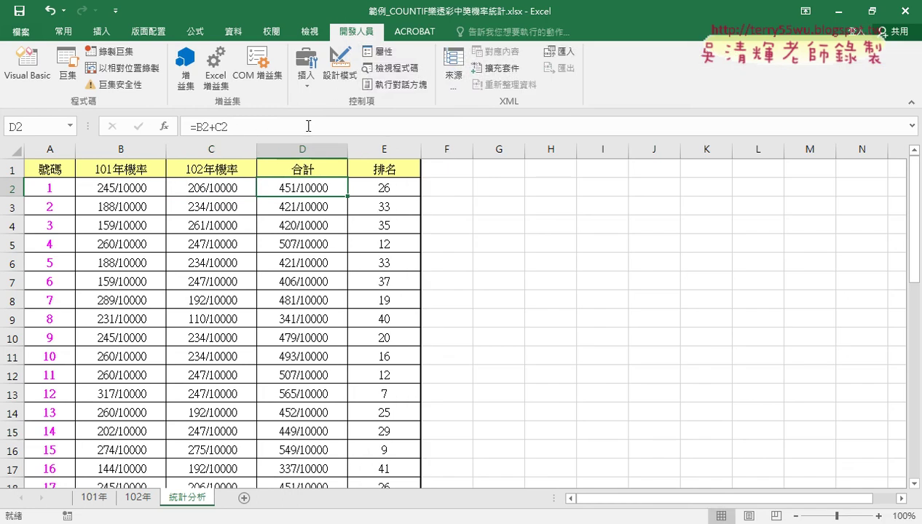
drag(305, 124, 188, 128)
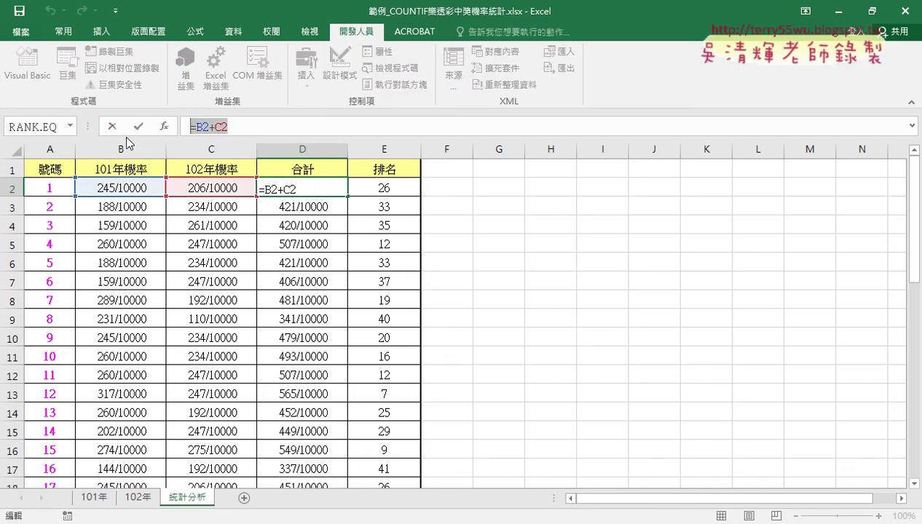
key(Escape)
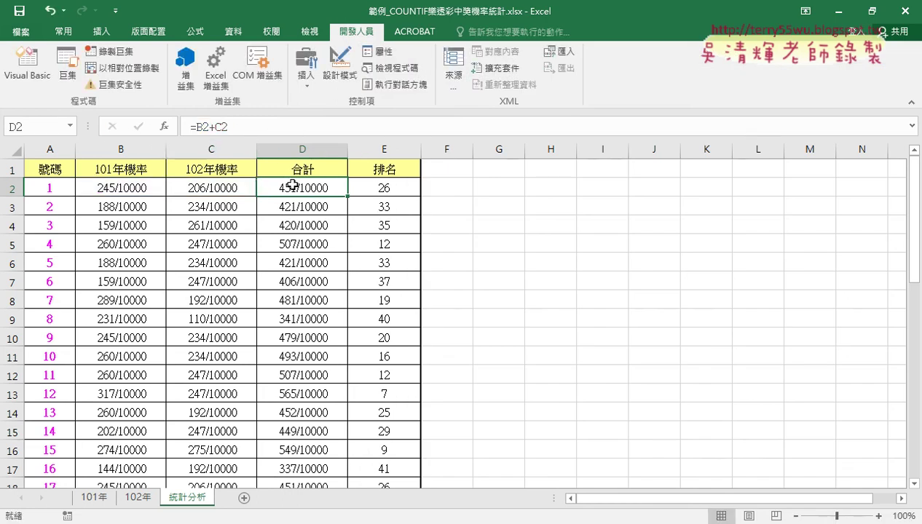
drag(189, 127, 308, 130)
key(BackSpace)
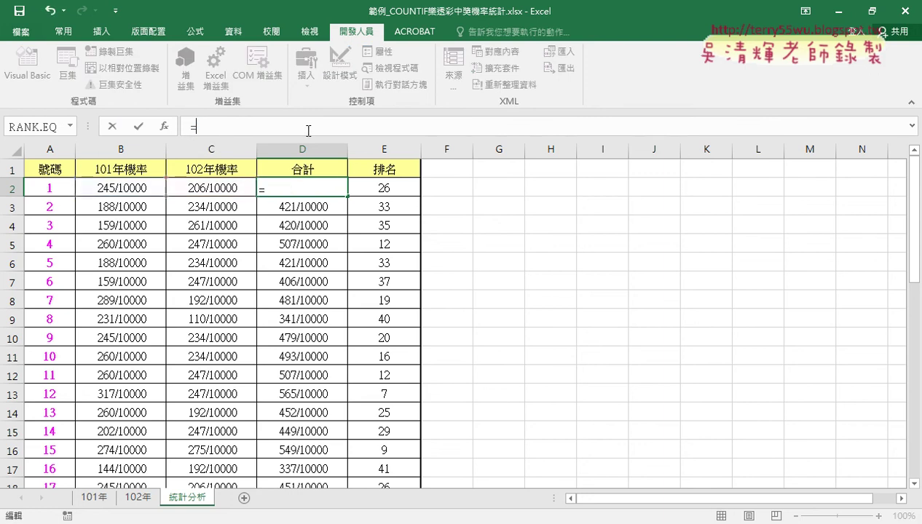
key(F3)
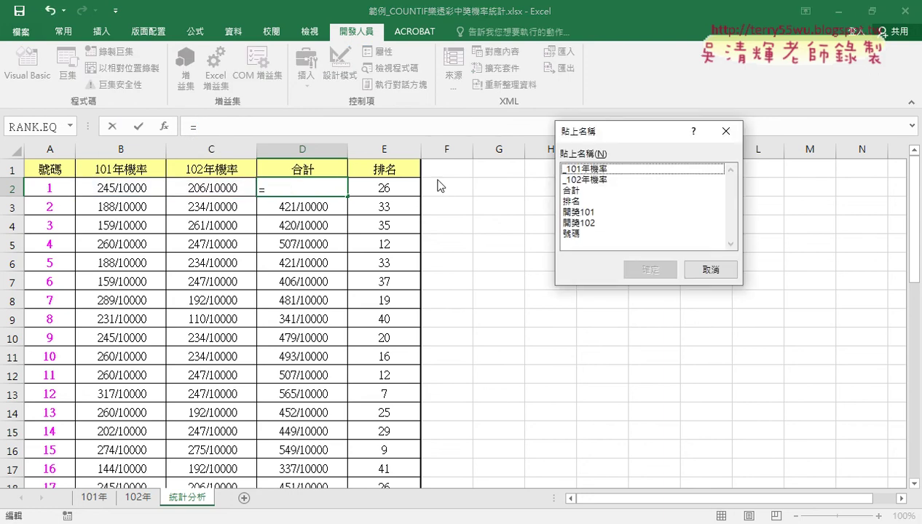
click(582, 170)
double_click(583, 170)
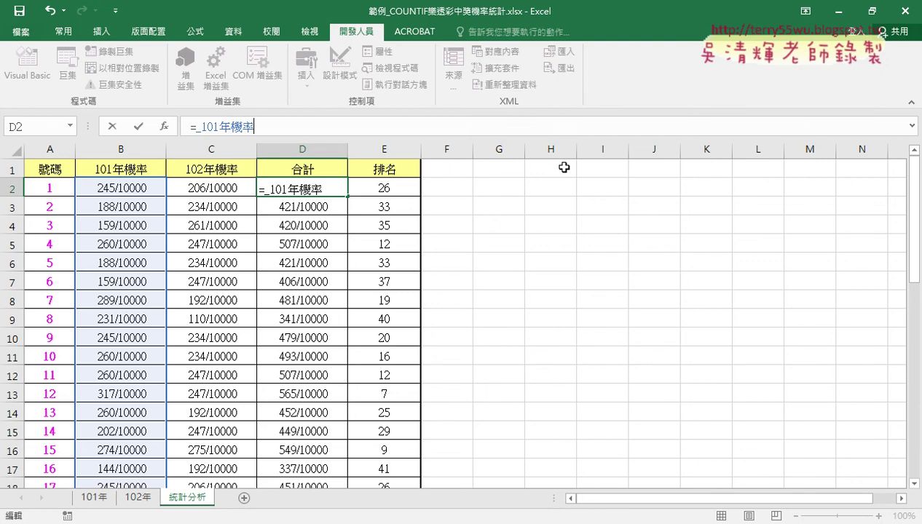
text(+)
key(F3)
click(583, 180)
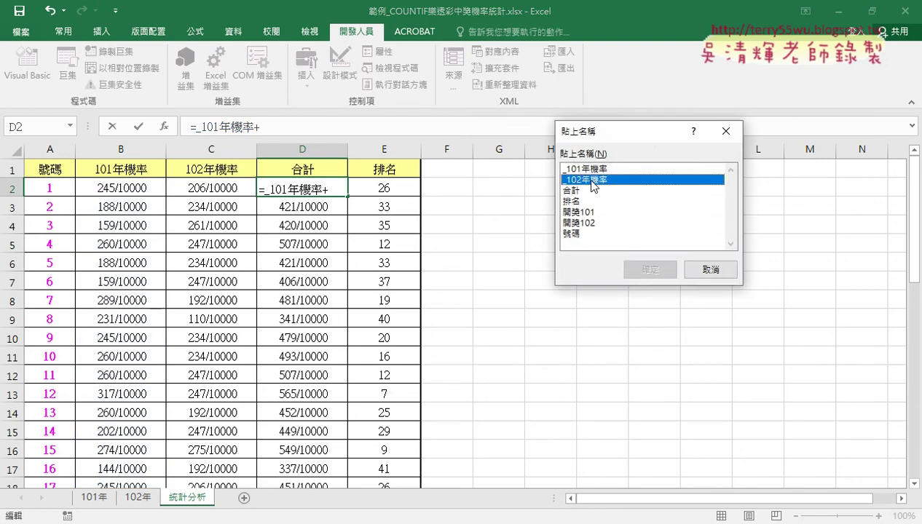
click(644, 267)
click(138, 126)
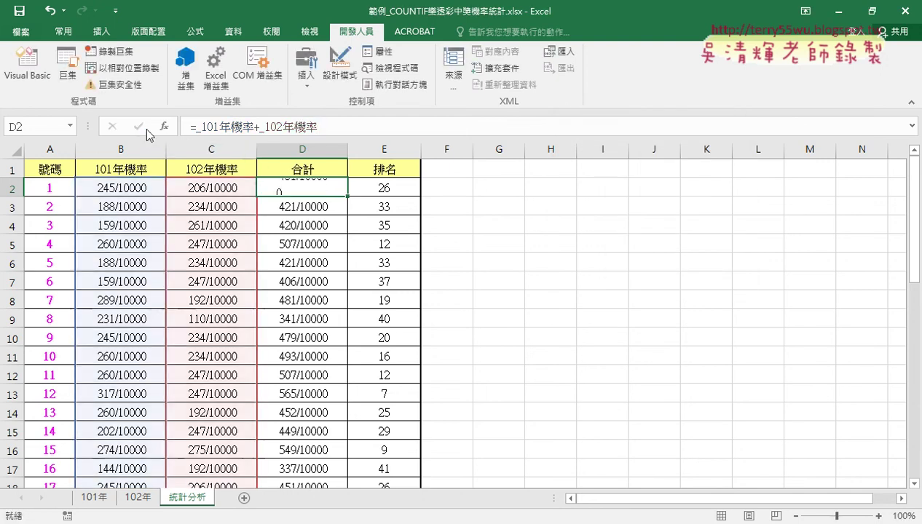
double_click(350, 198)
Step: Paste D2's named-range total formula into the macro's column D line
click(315, 183)
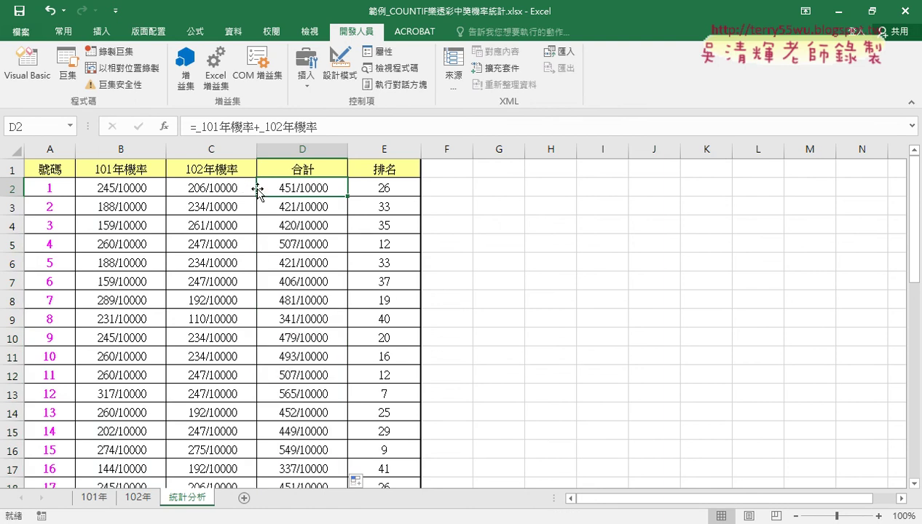
click(350, 128)
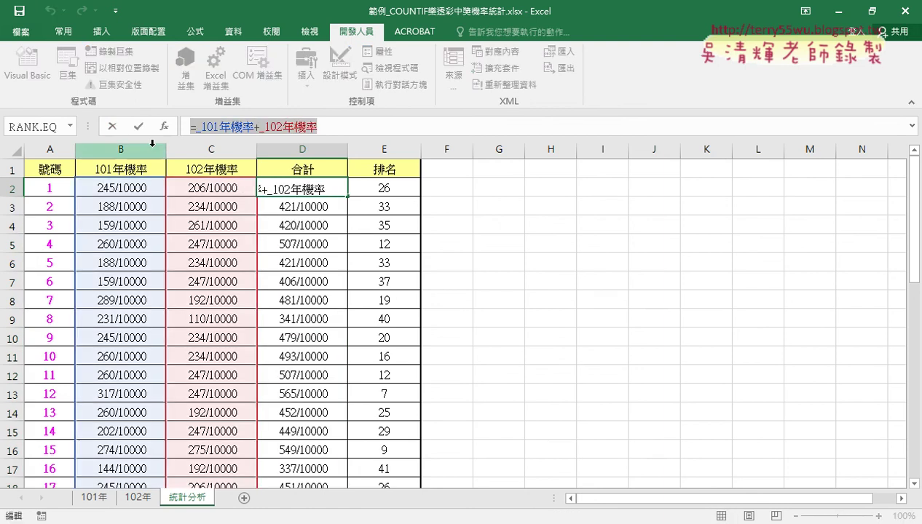
click(109, 124)
click(28, 64)
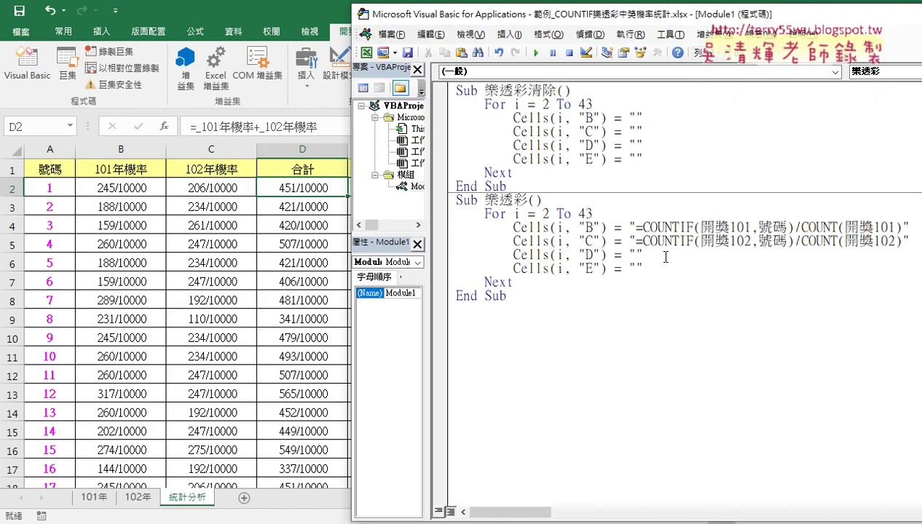
click(634, 255)
text(=_101年機率+_102年機率)
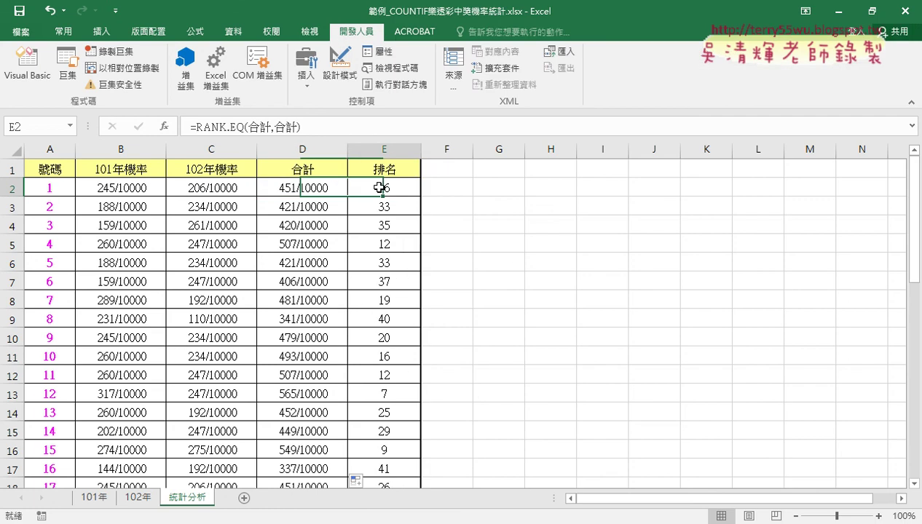
Step: Paste E2's RANK.EQ(合計,合計) rank formula into the macro's column E line
triple_click(309, 130)
key(ctrl+c)
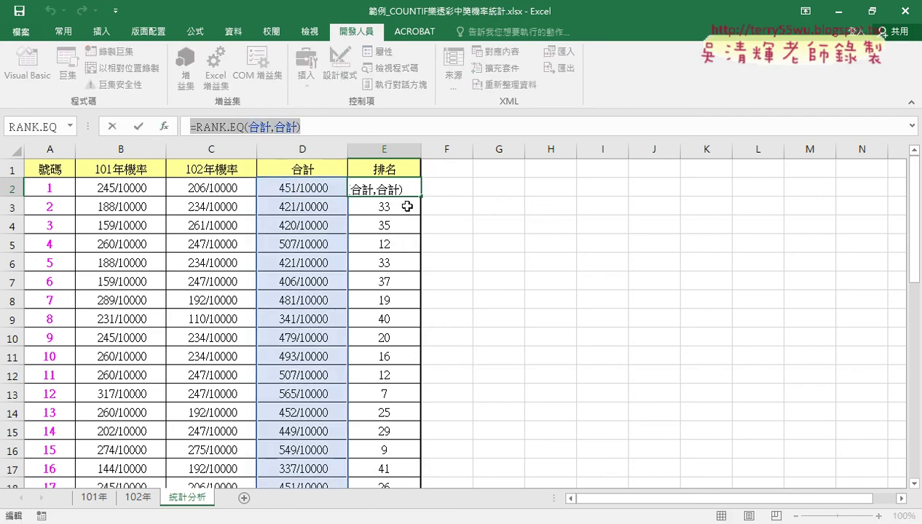
click(112, 128)
click(27, 66)
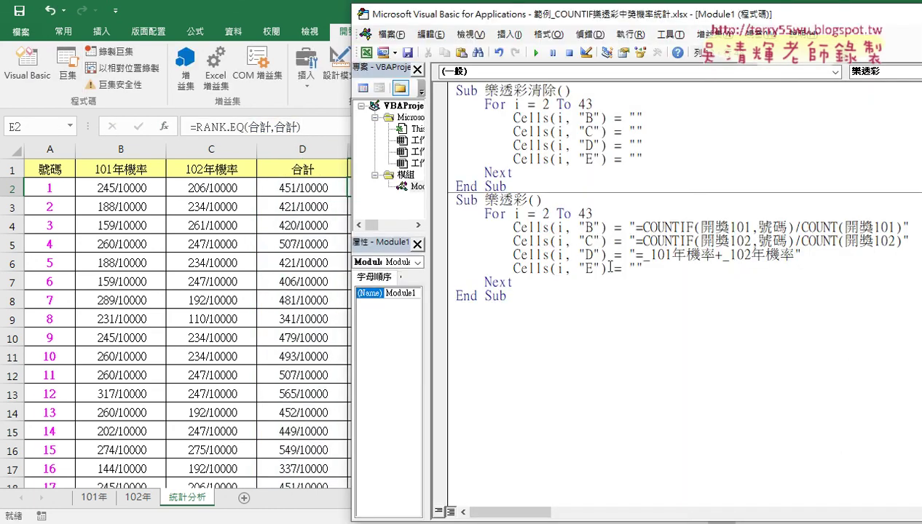
key(ctrl+v)
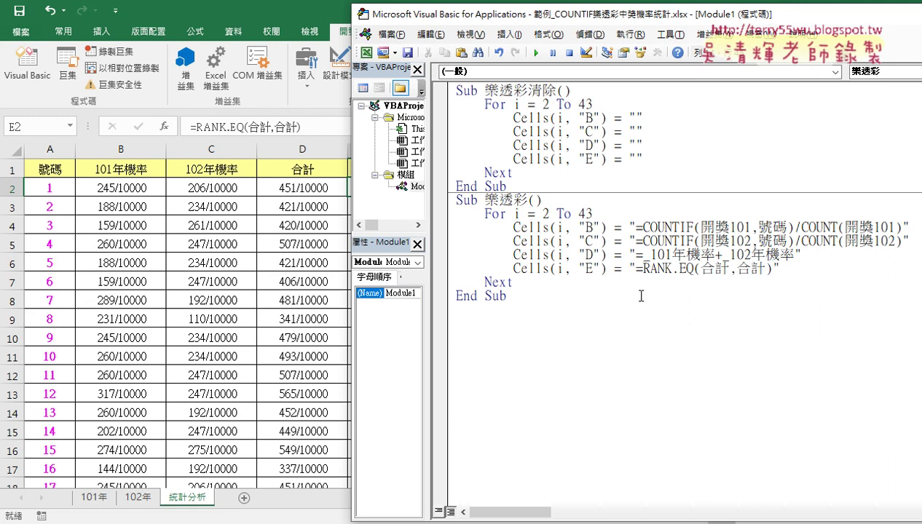
click(550, 304)
Step: Run 樂透彩清除 then 樂透彩 from the editor, refilling the table with 451/10000 and rank 26
drag(625, 26, 743, 23)
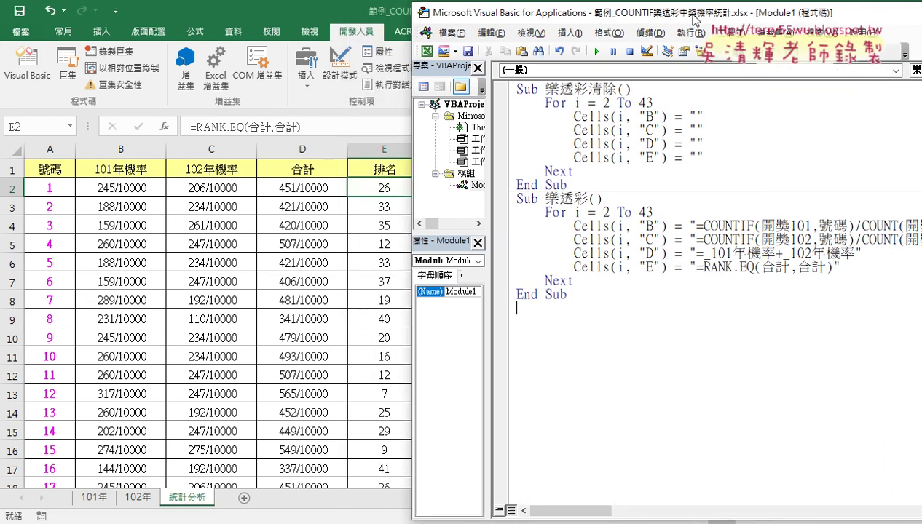
click(689, 143)
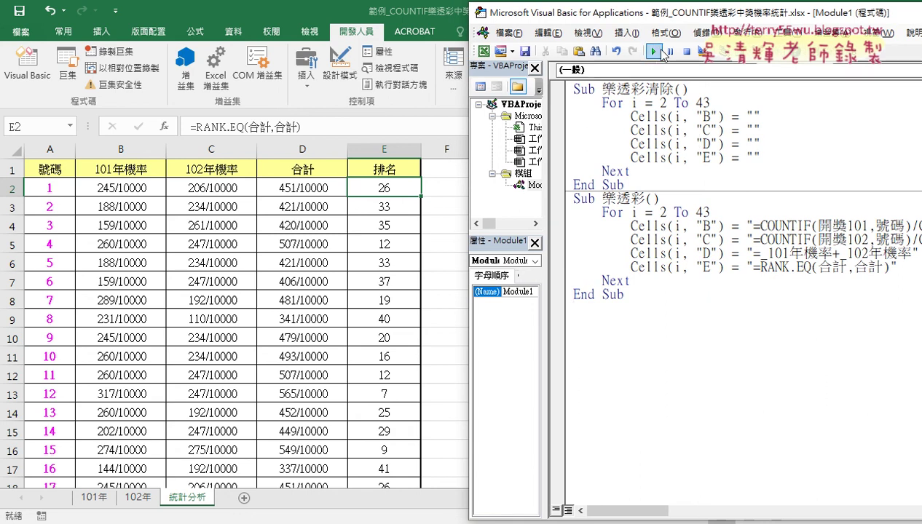
click(656, 51)
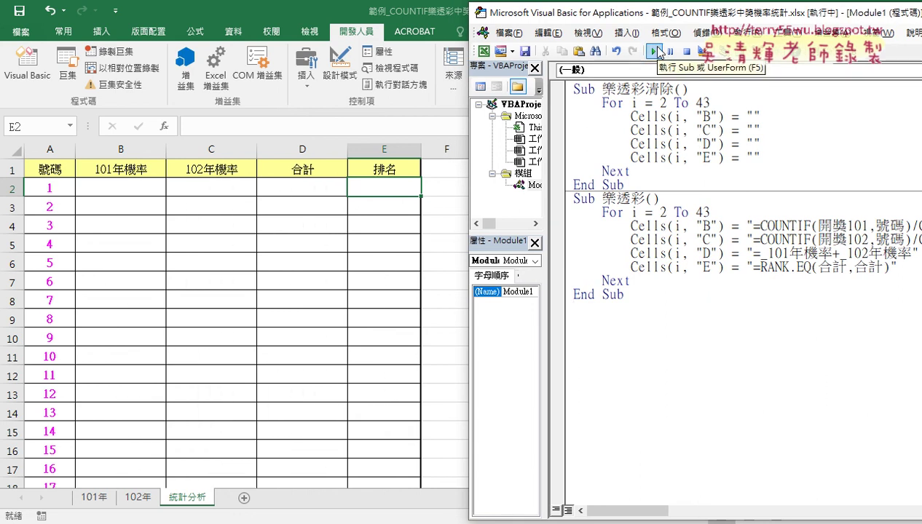
click(660, 252)
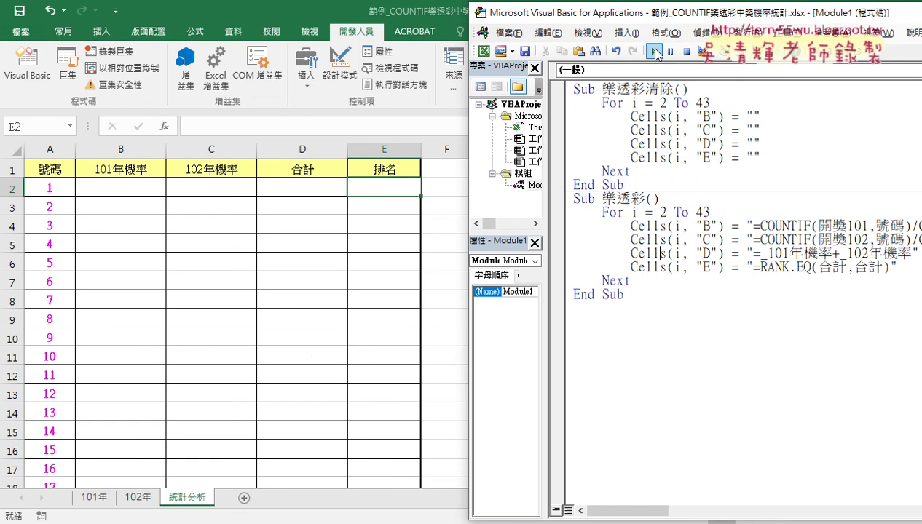
click(656, 52)
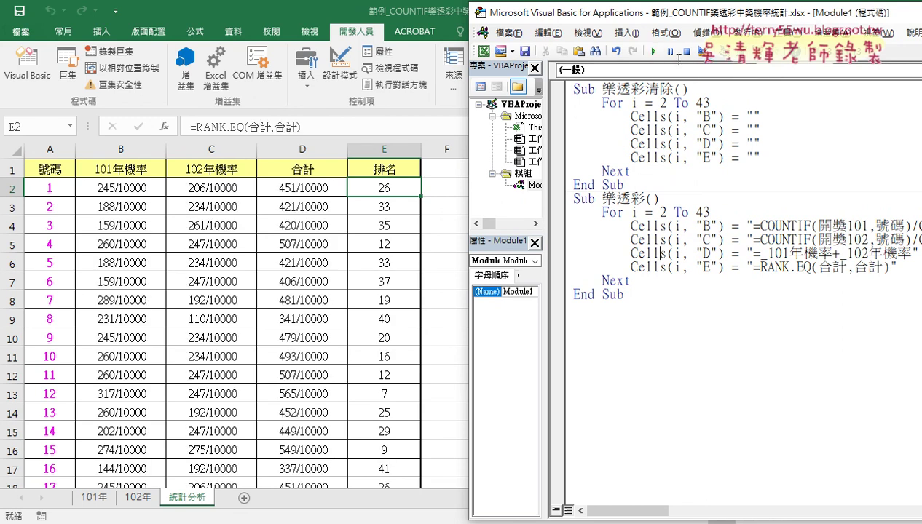
click(653, 51)
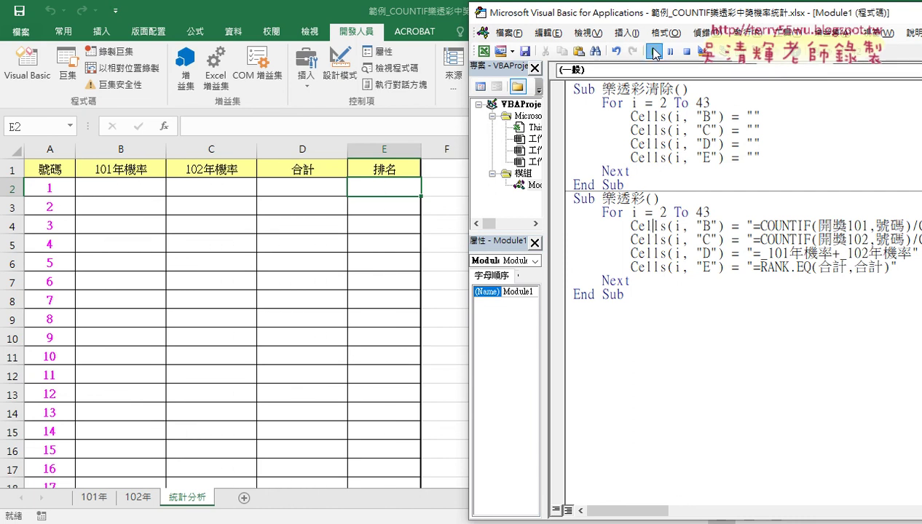
click(653, 52)
click(436, 212)
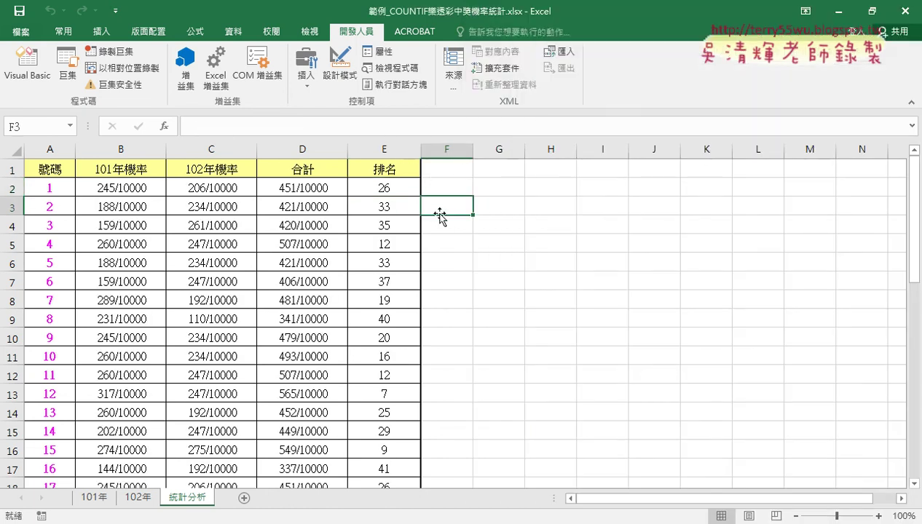
click(306, 70)
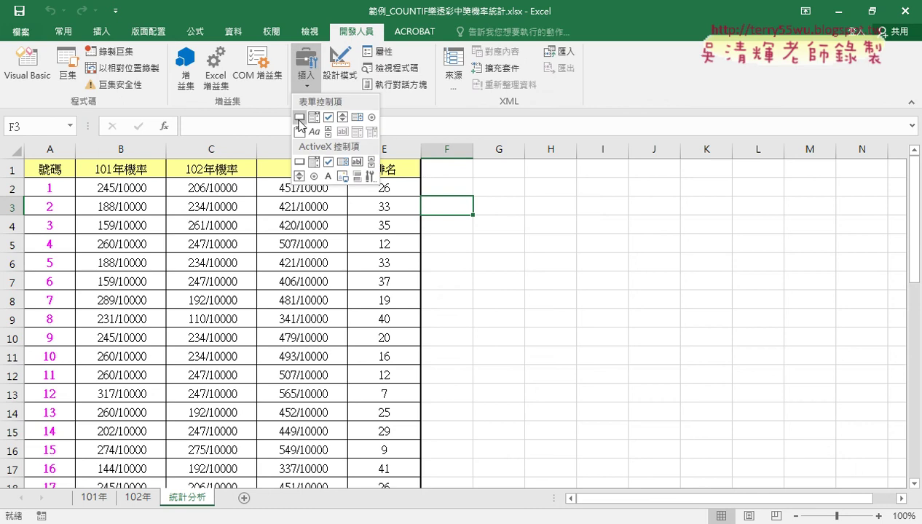
Step: Draw a form button over G2:J3, assign it the 樂透彩 macro and caption it 樂透彩
click(298, 117)
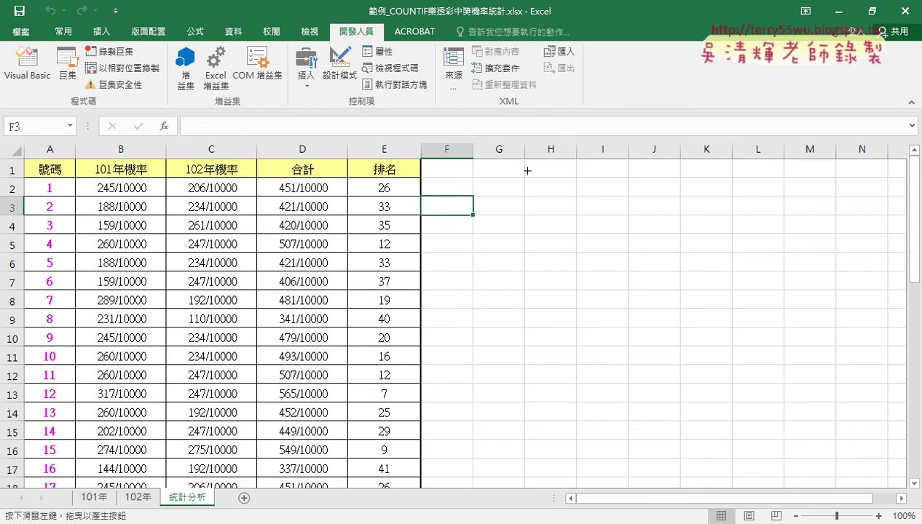
drag(527, 171, 651, 207)
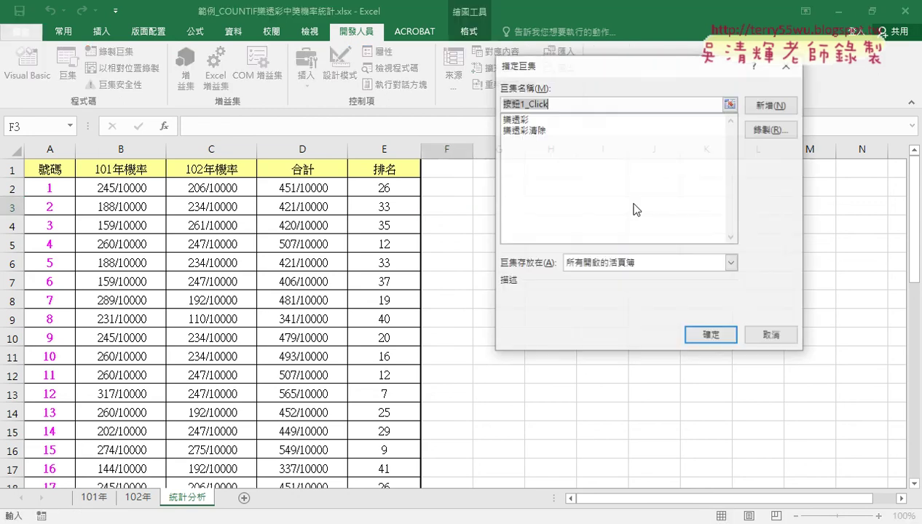
click(515, 118)
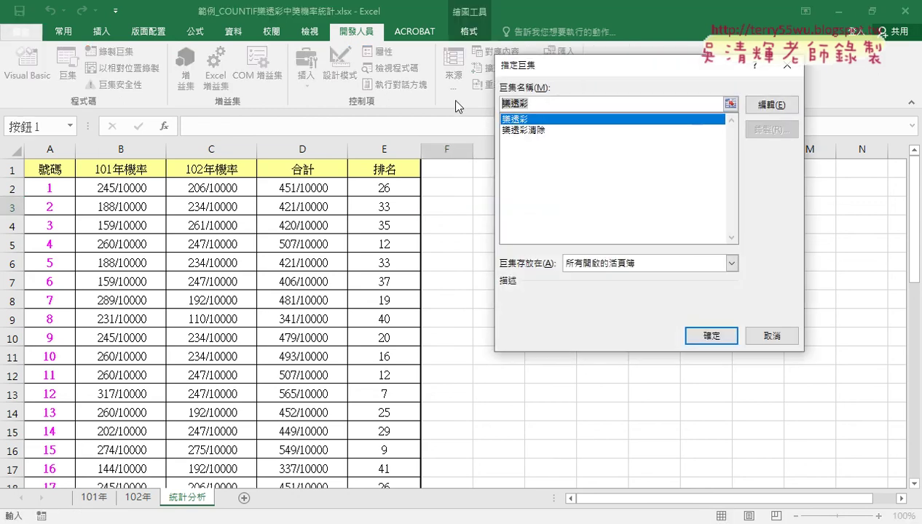
click(712, 335)
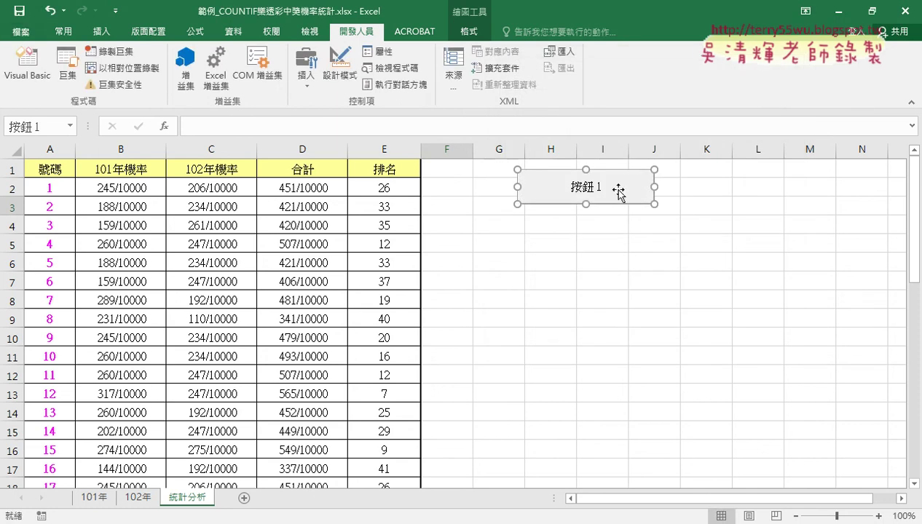
click(573, 187)
key(Delete)
key(Delete)
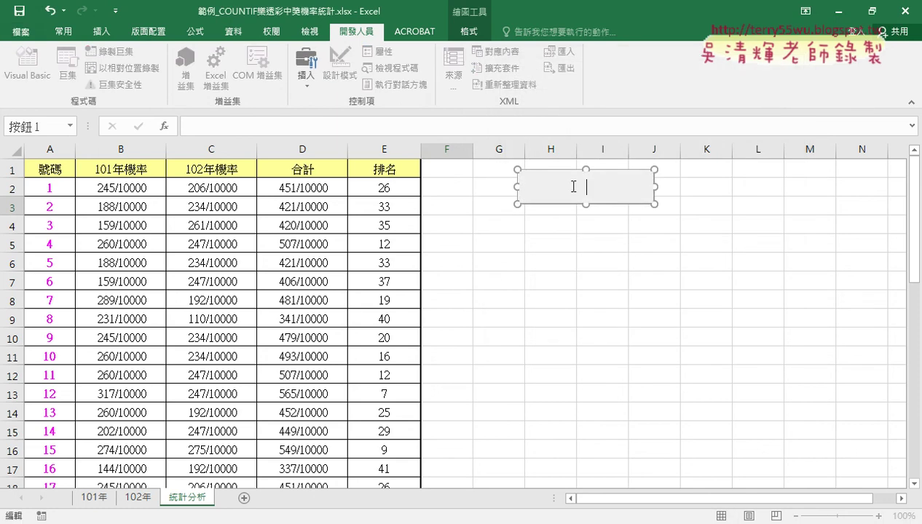
text(樂透彩)
click(575, 246)
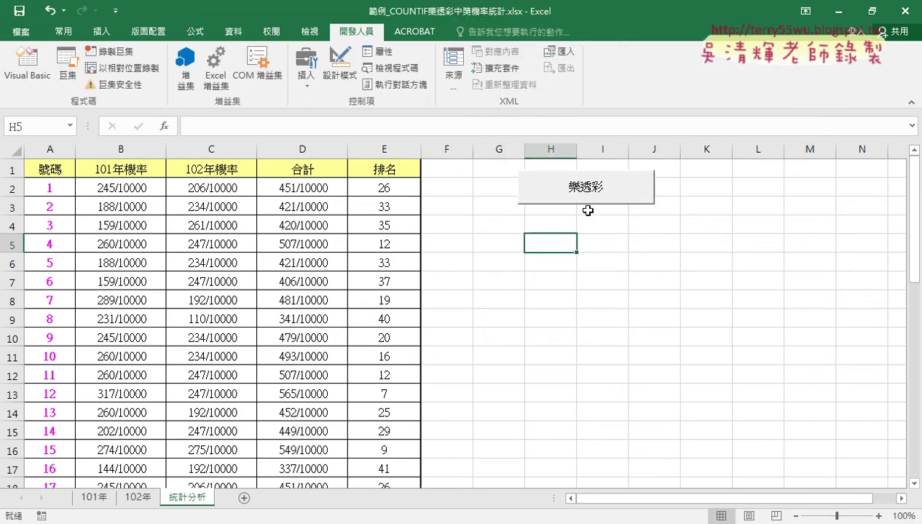
Step: Duplicate the 樂透彩 button just below the original
right_click(578, 189)
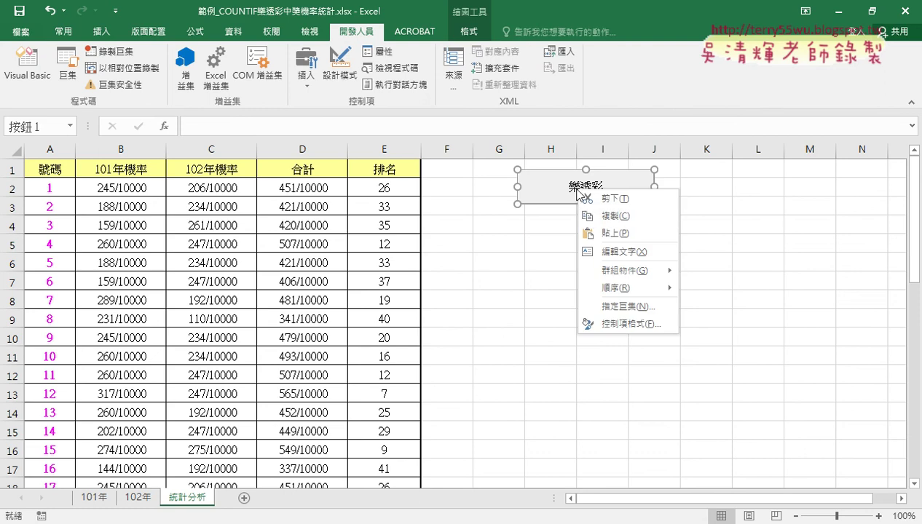
click(592, 216)
click(514, 211)
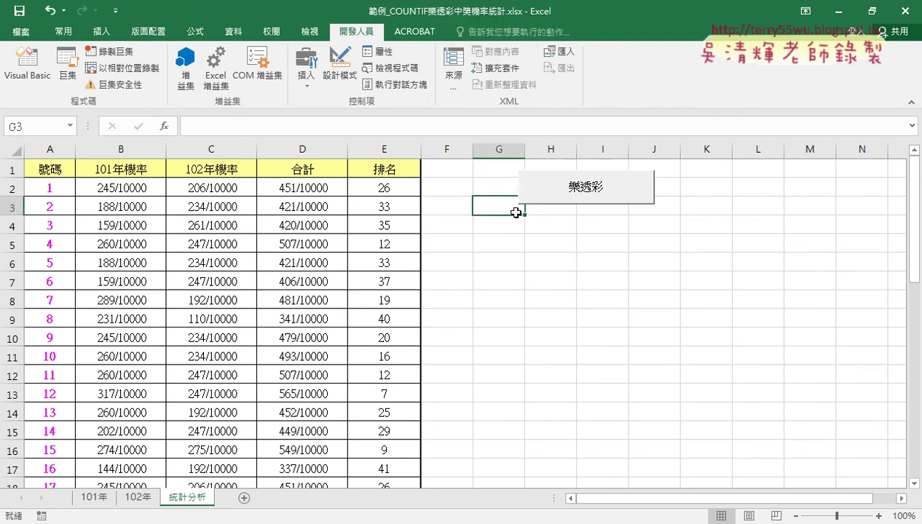
key(ctrl+v)
drag(604, 212, 604, 218)
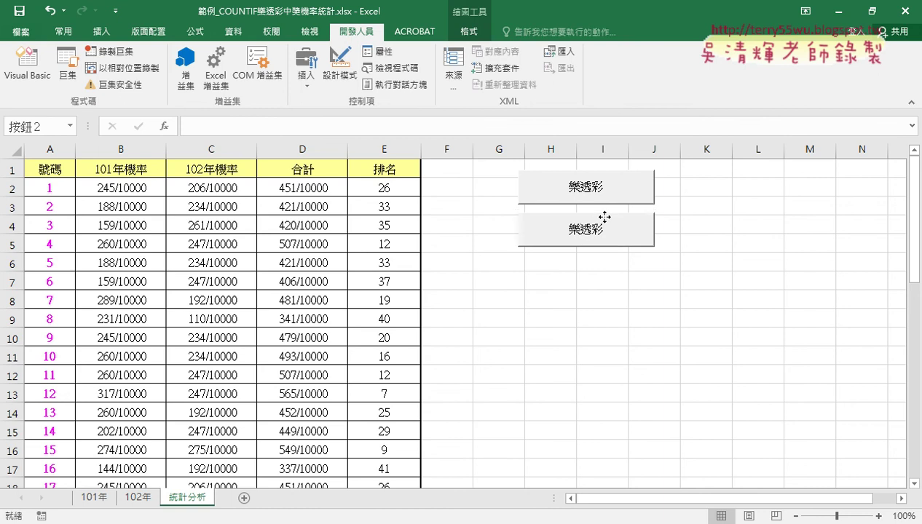
Step: Assign the copy the 樂透彩清除 macro, caption it 樂透彩清除, and test it to clear the table
right_click(604, 220)
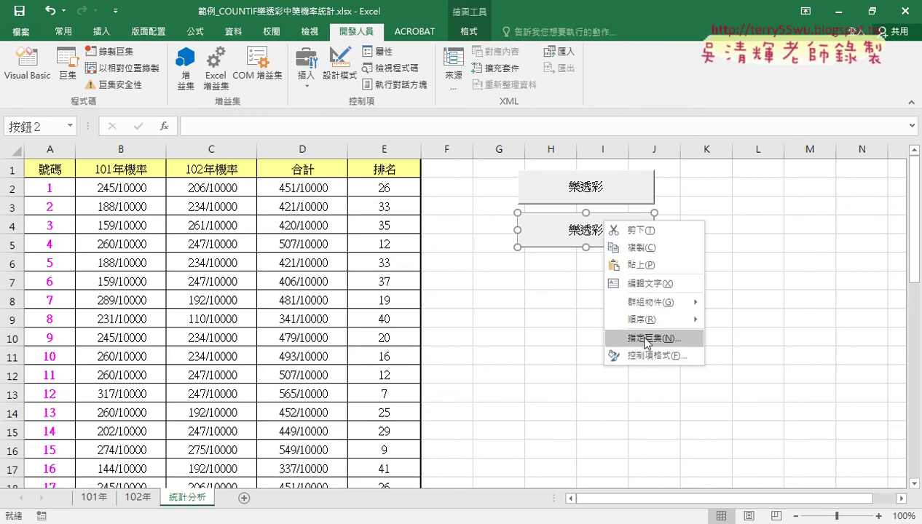
click(645, 339)
click(537, 253)
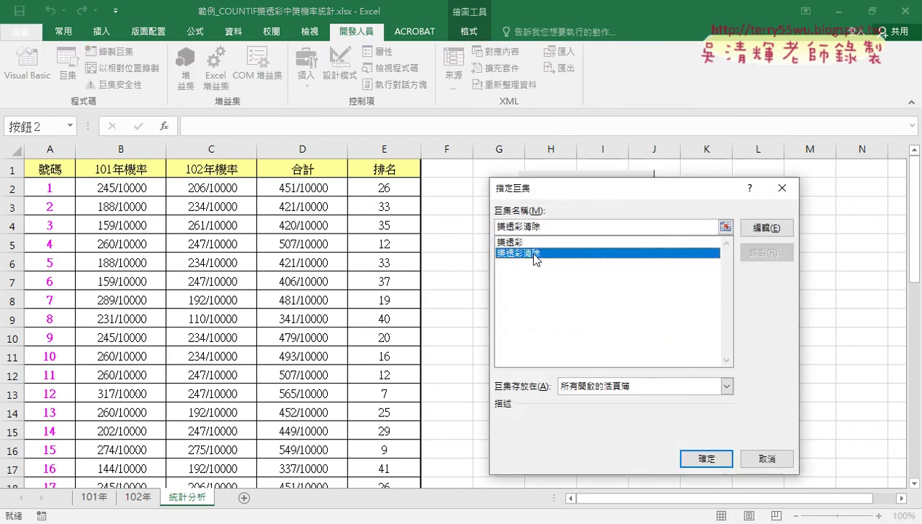
click(703, 459)
click(571, 230)
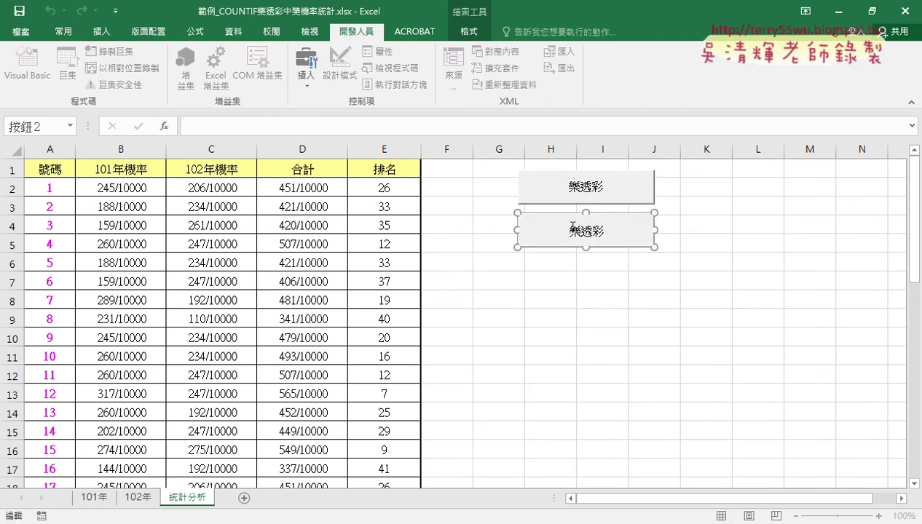
key(Delete)
key(Delete)
key(Delete)
text(樂透彩清除)
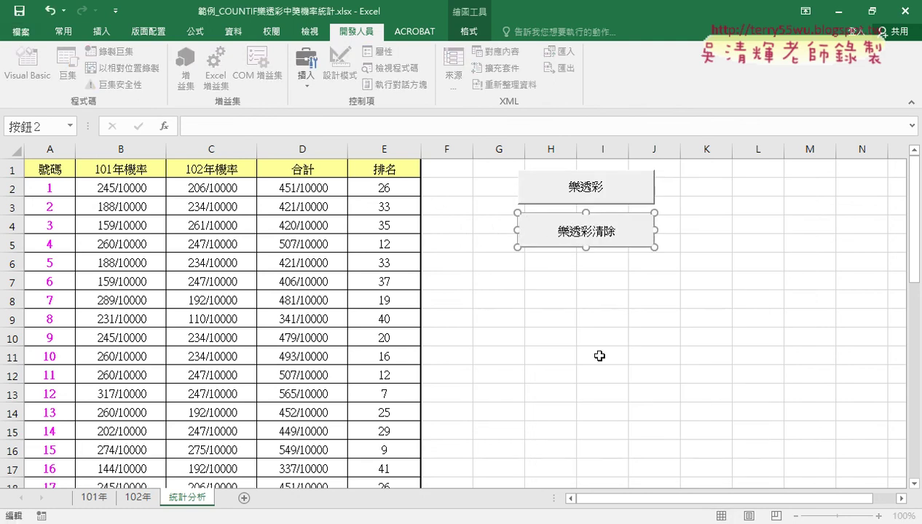
click(599, 356)
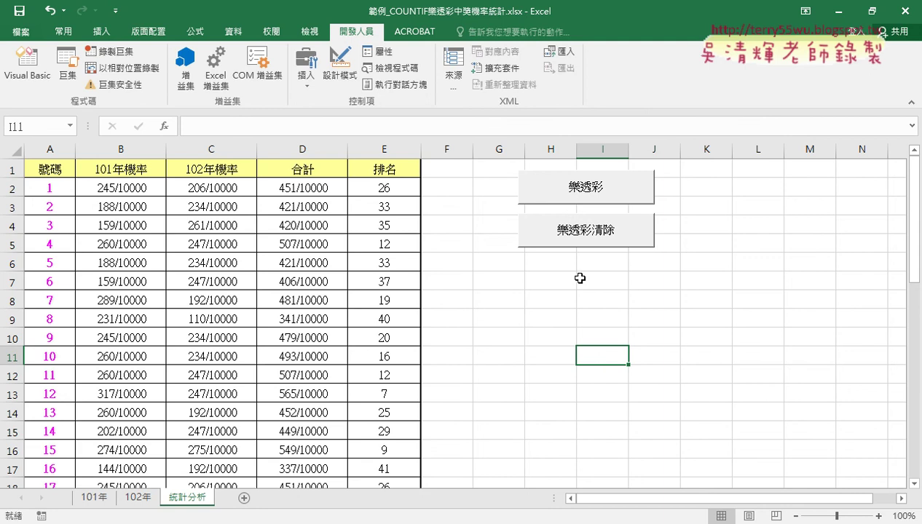
click(596, 232)
Step: Refill the table with the 樂透彩 button, then open the VBA editor with a wider code pane
click(588, 191)
click(29, 77)
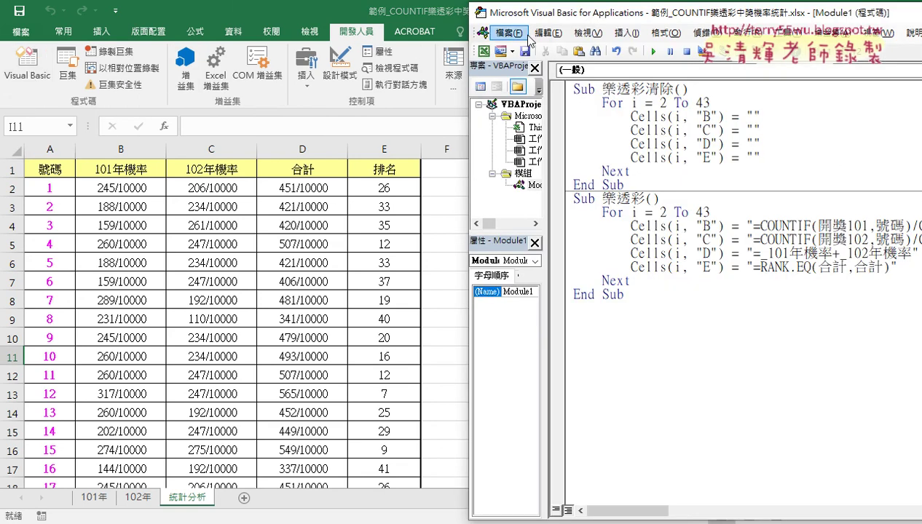
drag(543, 138, 603, 146)
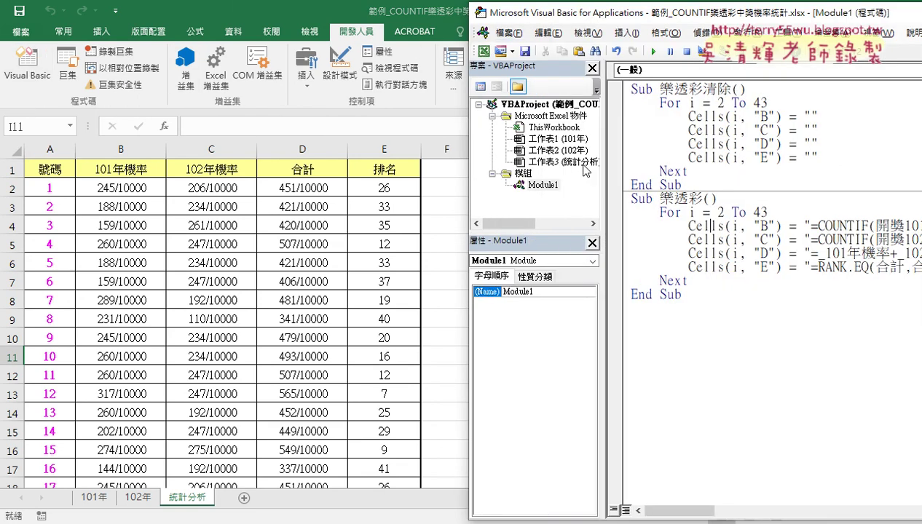
right_click(518, 150)
mouse_move(579, 209)
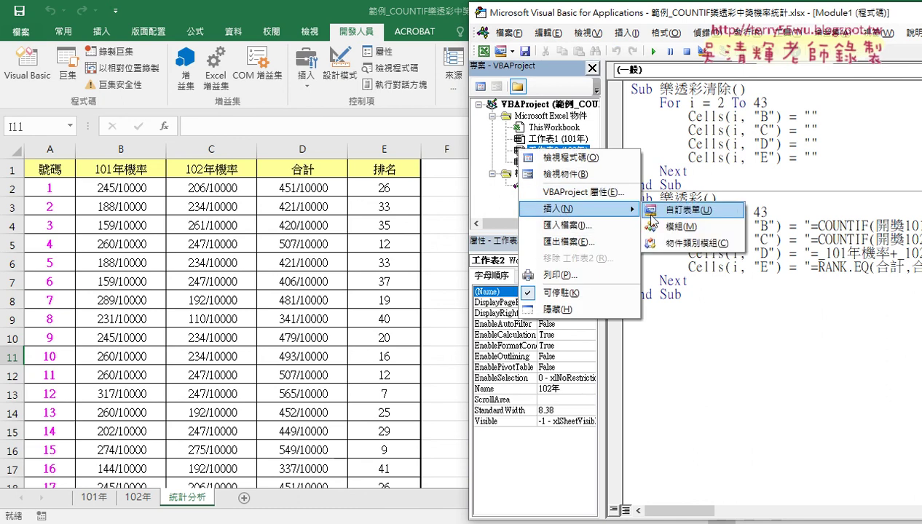
click(609, 131)
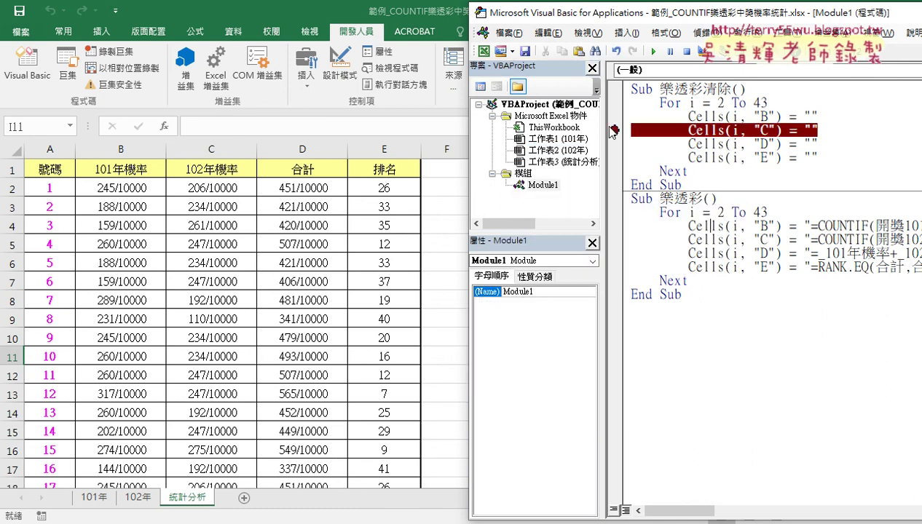
click(609, 134)
drag(608, 141, 513, 141)
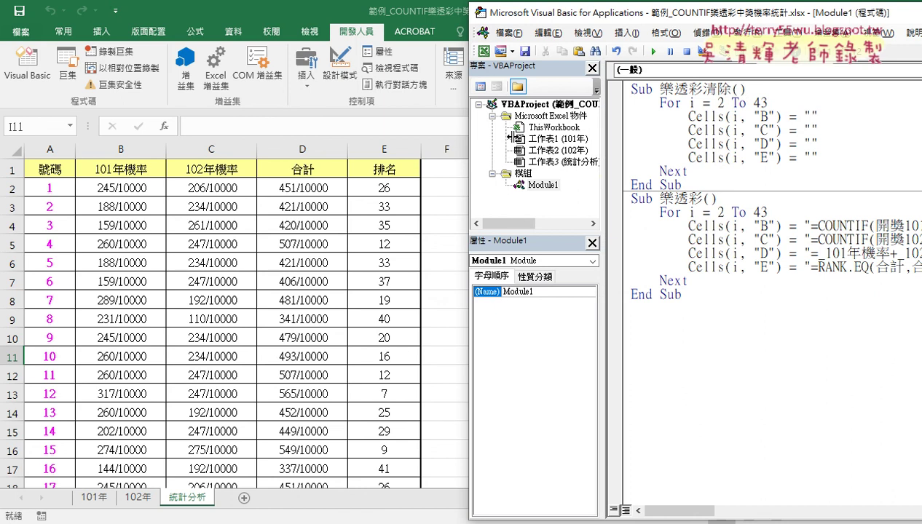
Step: Delete the macro body, undo it, then highlight the For i = 2 To 43 line and column B quotes
drag(641, 89, 617, 297)
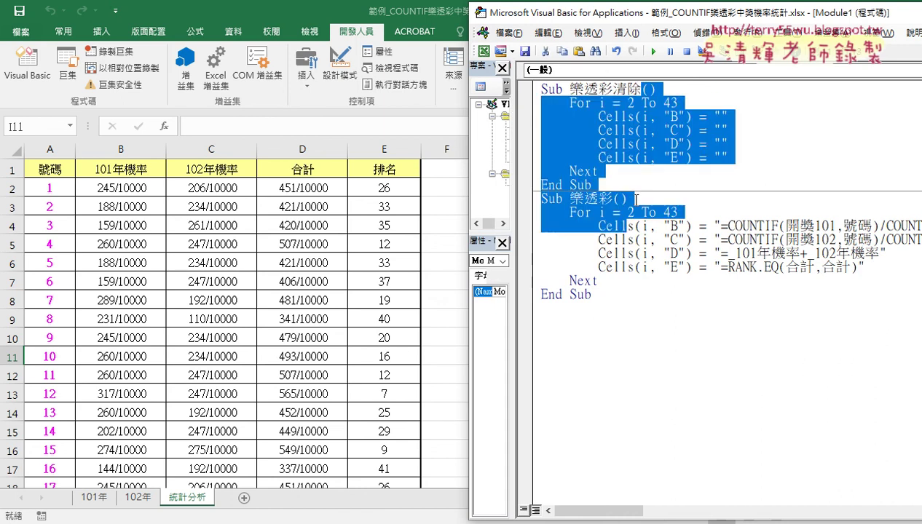
key(Delete)
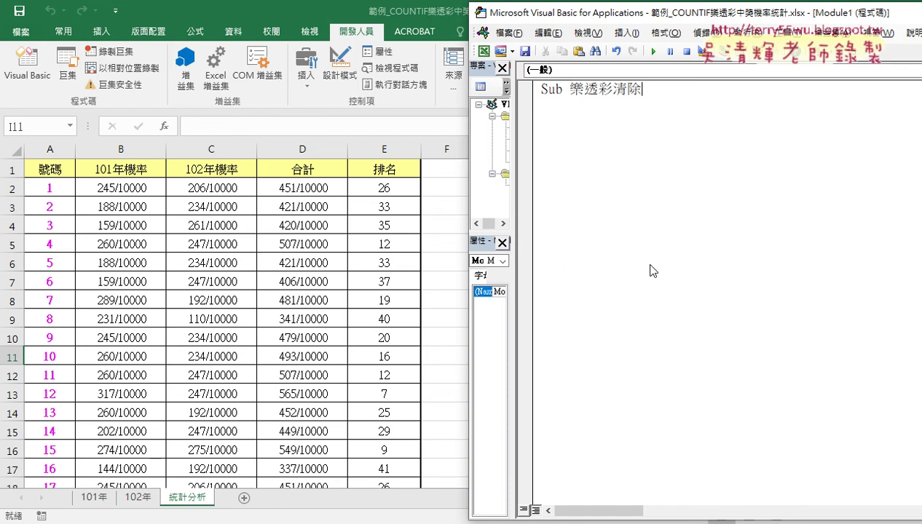
key(Return)
key(ctrl+z)
key(ctrl+z)
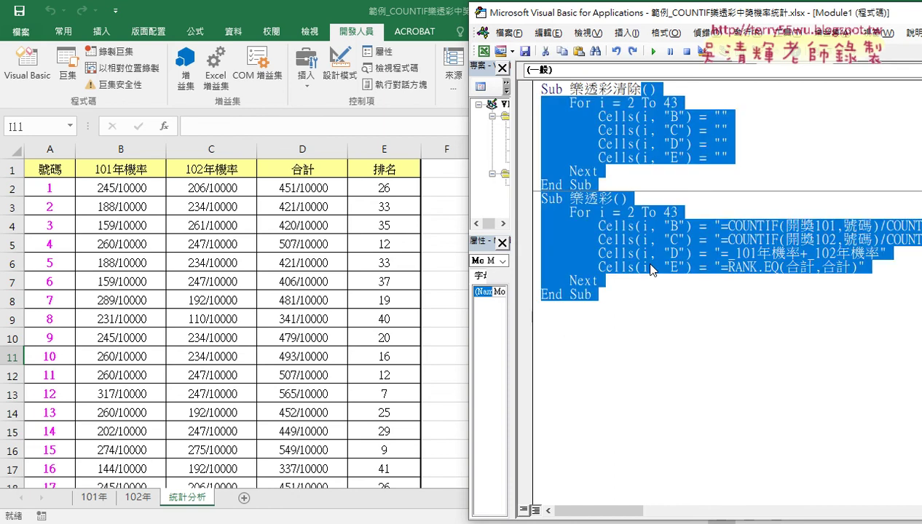
click(644, 262)
drag(677, 103, 501, 107)
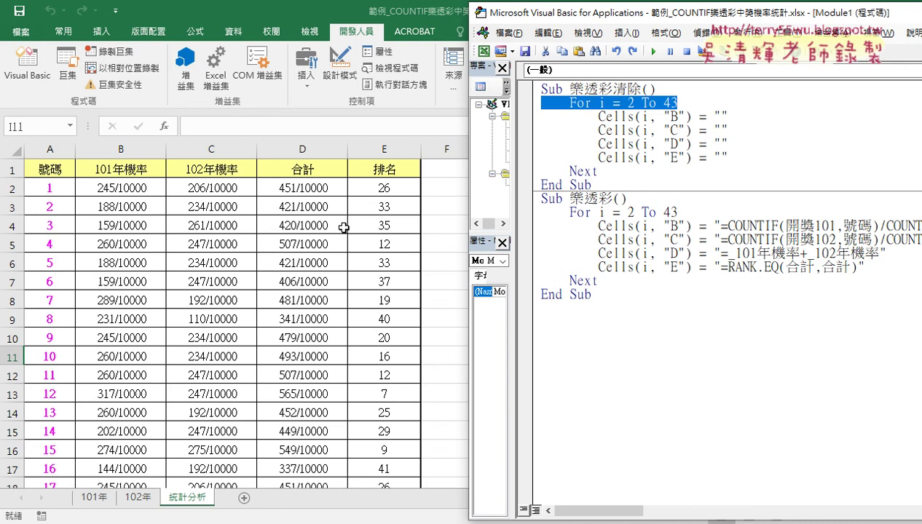
drag(727, 117, 714, 117)
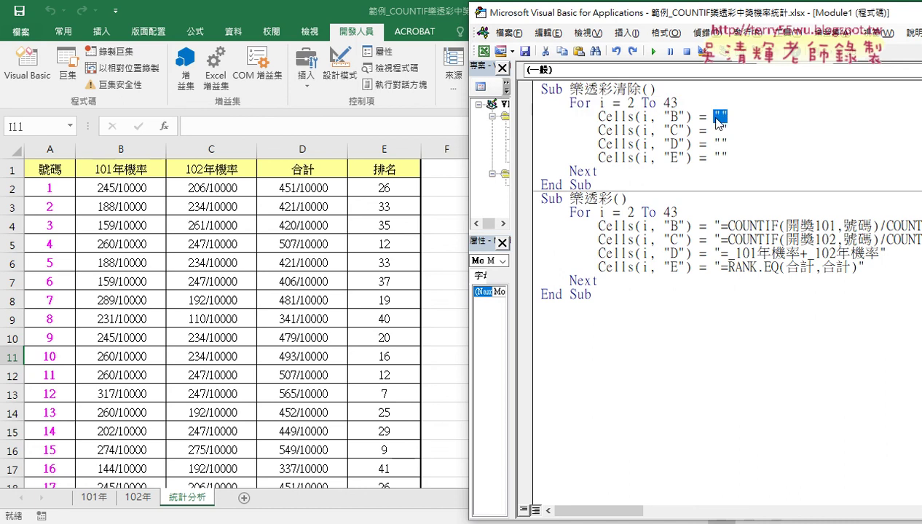